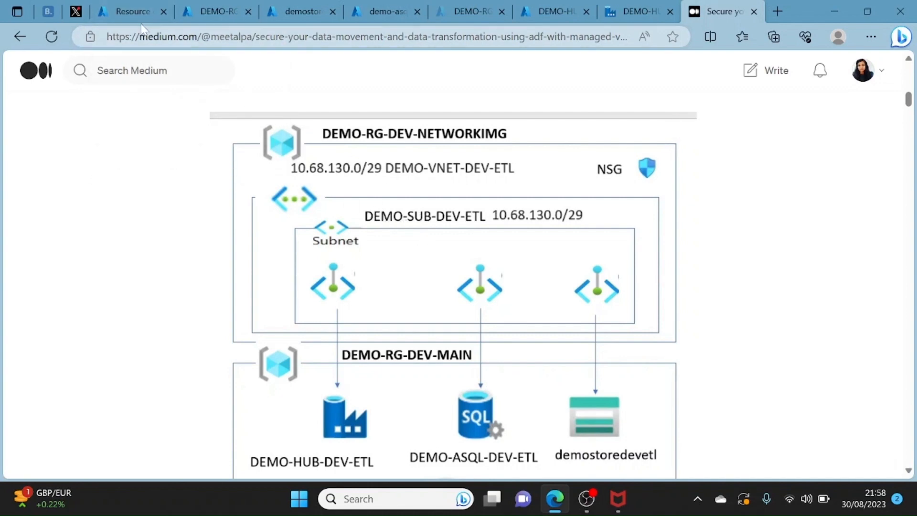
- Find the Virtual network service in the Marketplace and start creating one in the DEMO-RG-NETWORKIMG resource group
{"action": "left_click", "coordinate": [134, 11]}
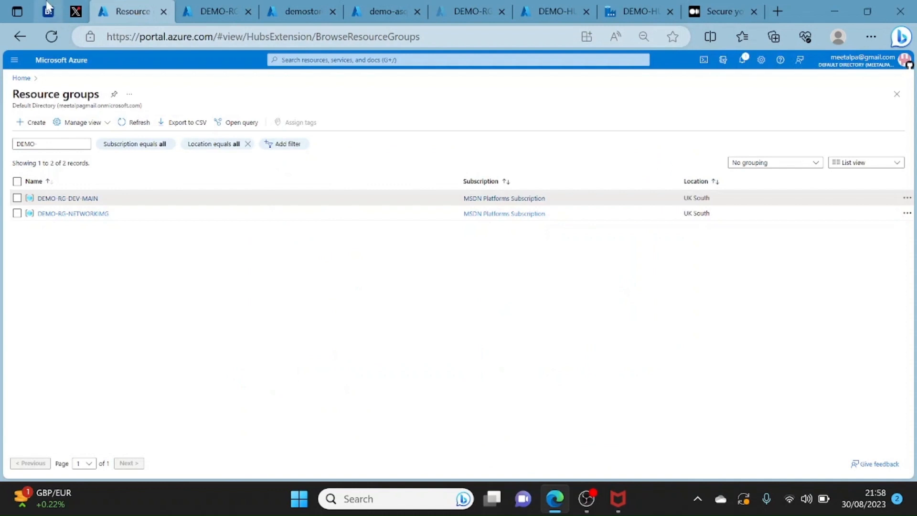
{"action": "left_click", "coordinate": [68, 214]}
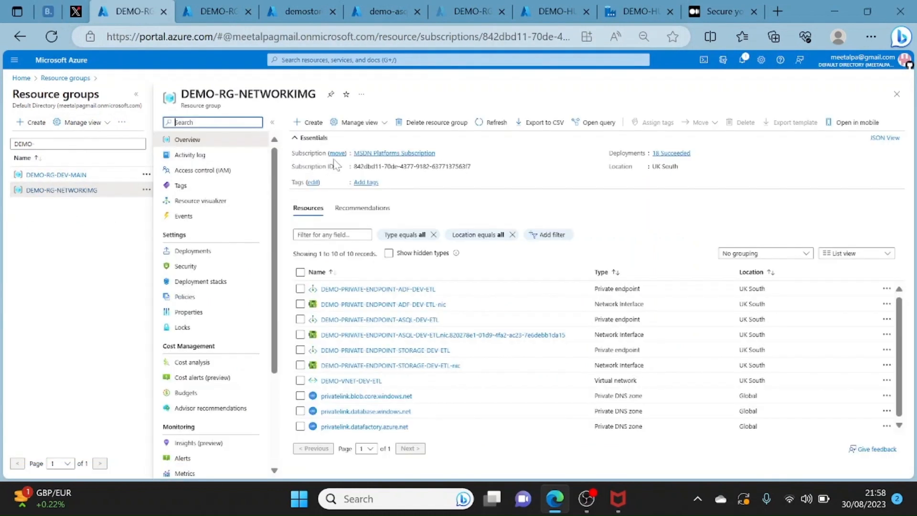
{"action": "left_click", "coordinate": [306, 123]}
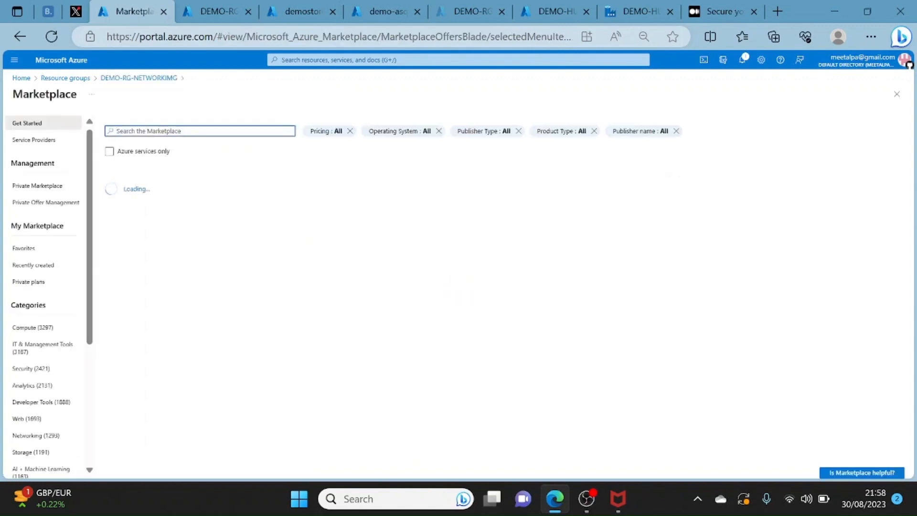
{"action": "type", "text": "virtual"}
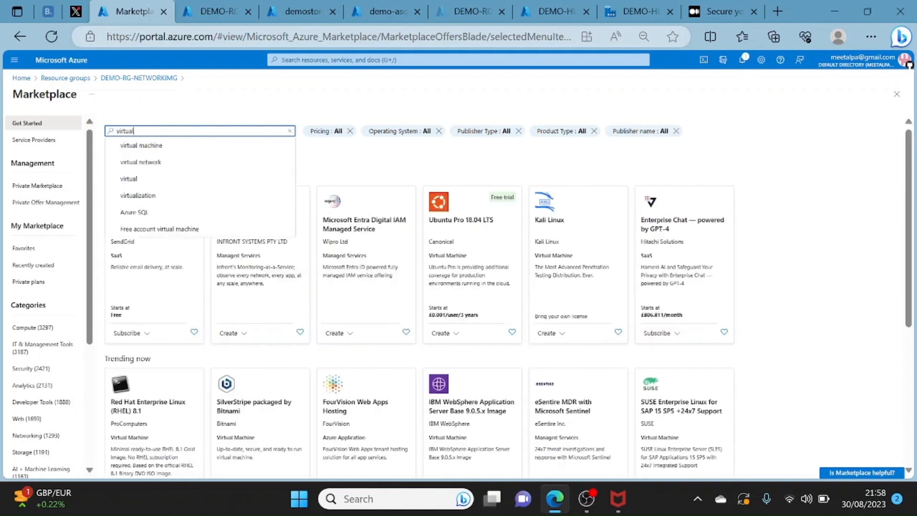
{"action": "type", "text": " n"}
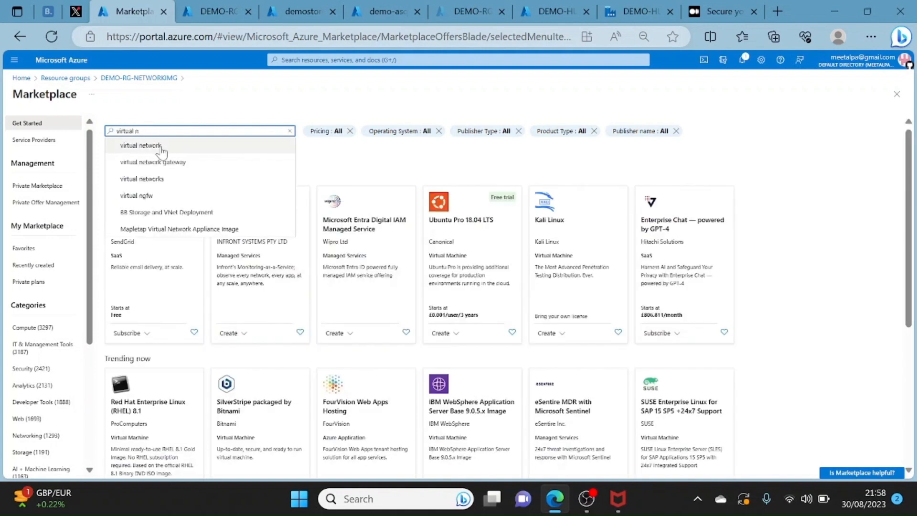
{"action": "left_click", "coordinate": [145, 146]}
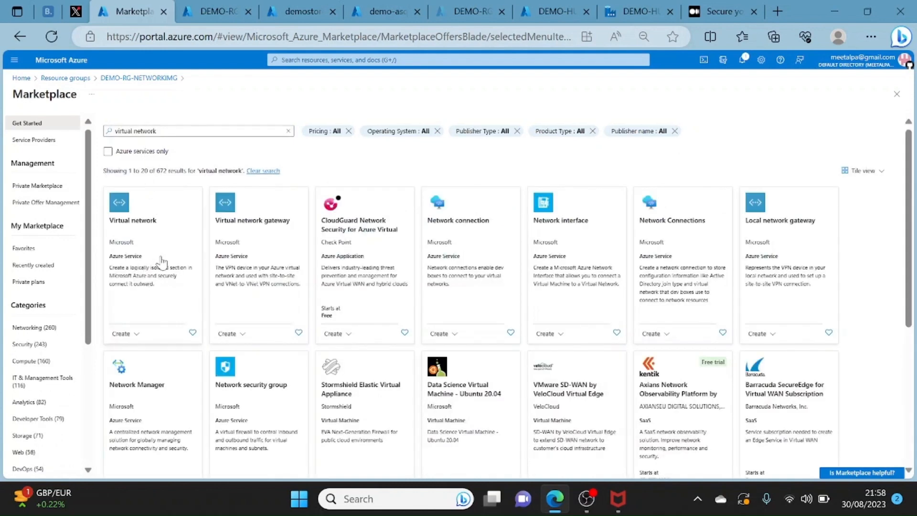
{"action": "left_click", "coordinate": [162, 262]}
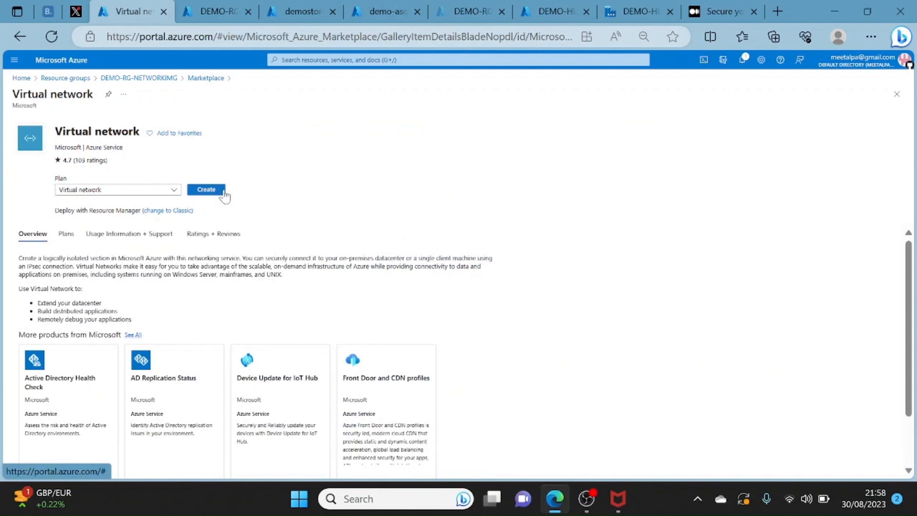
{"action": "left_click", "coordinate": [206, 190]}
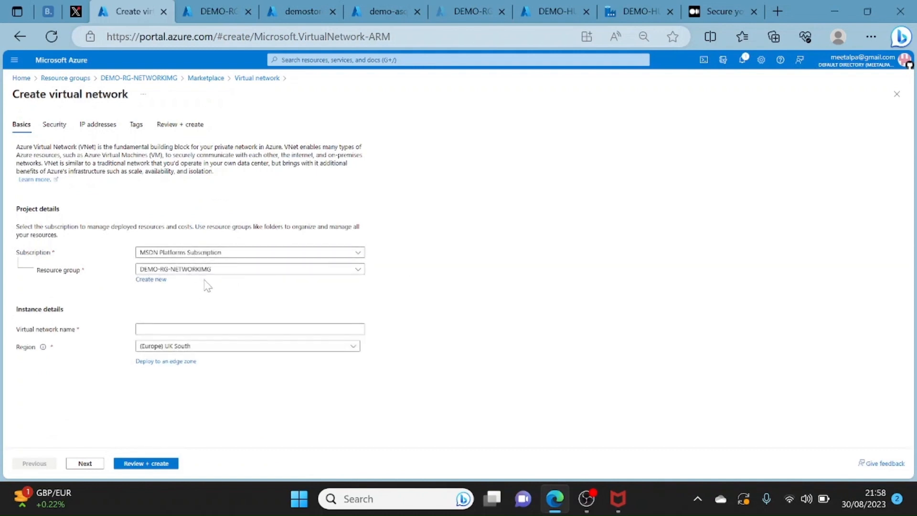
- Name the virtual network test and examine its Bastion, Firewall and DDoS protection options
{"action": "left_click", "coordinate": [143, 329]}
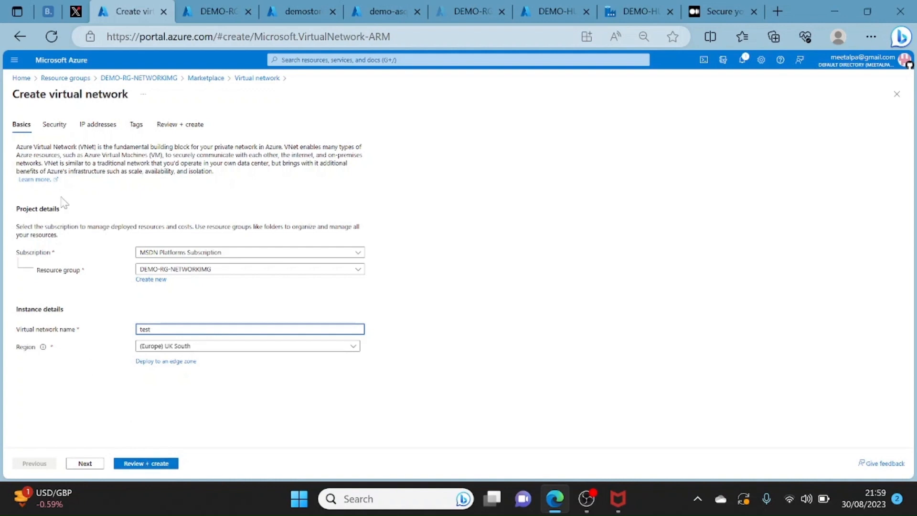
{"action": "left_click", "coordinate": [50, 126]}
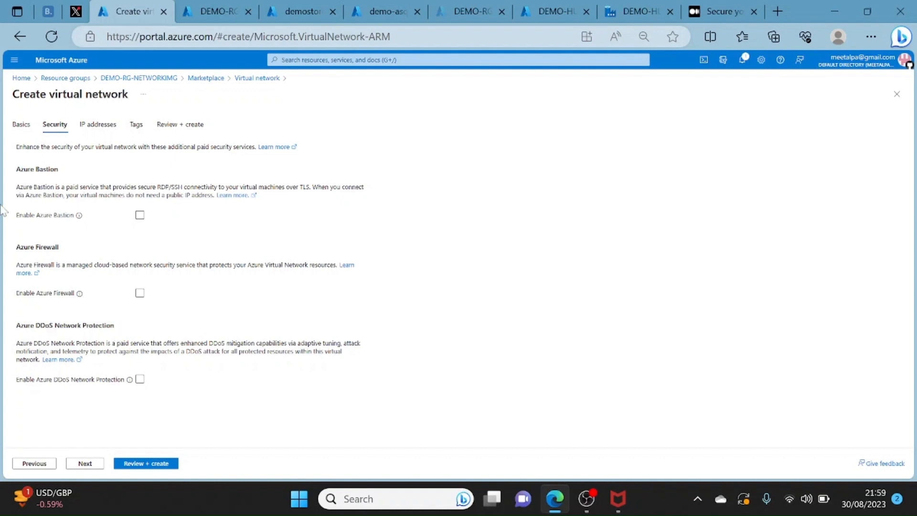
{"action": "left_click", "coordinate": [20, 128]}
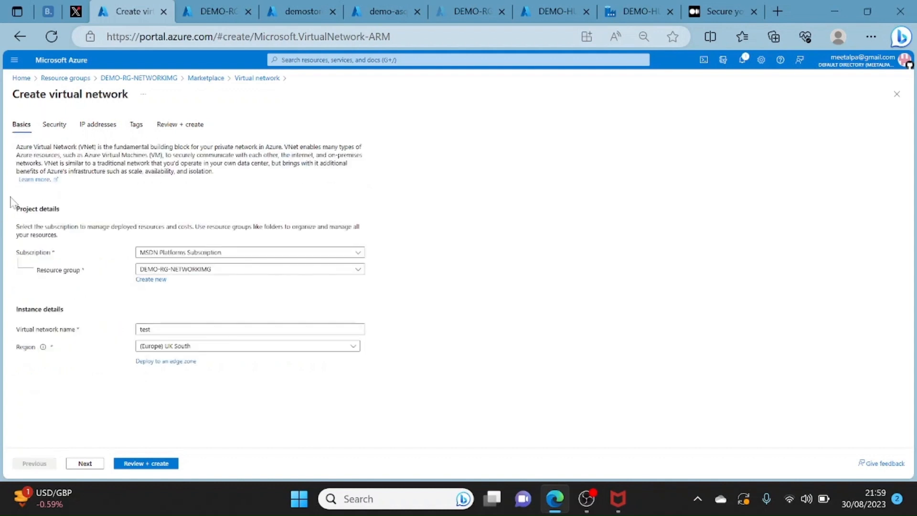
{"action": "left_click", "coordinate": [56, 128]}
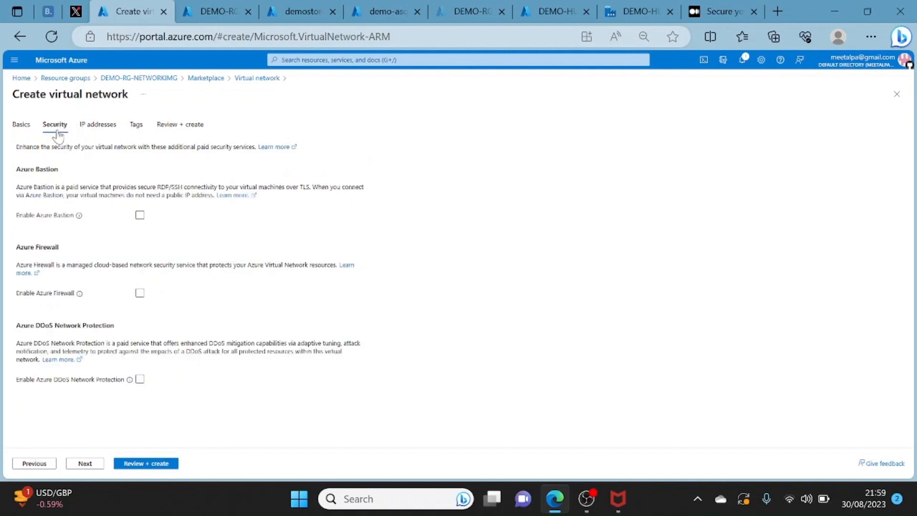
- Compare the virtual network's IPv4 address space with the architecture diagram and delete the default subnet
{"action": "left_click", "coordinate": [99, 126]}
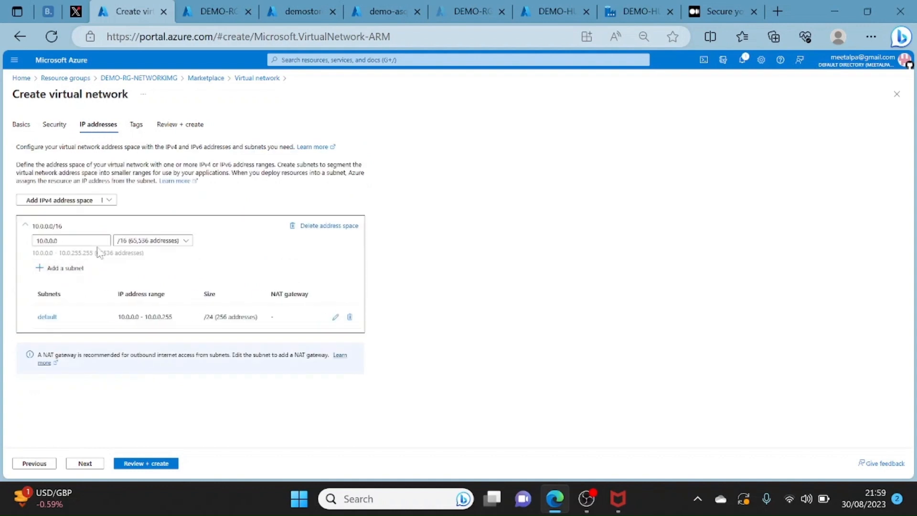
{"action": "left_click_drag", "start_coordinate": [60, 241], "coordinate": [35, 241]}
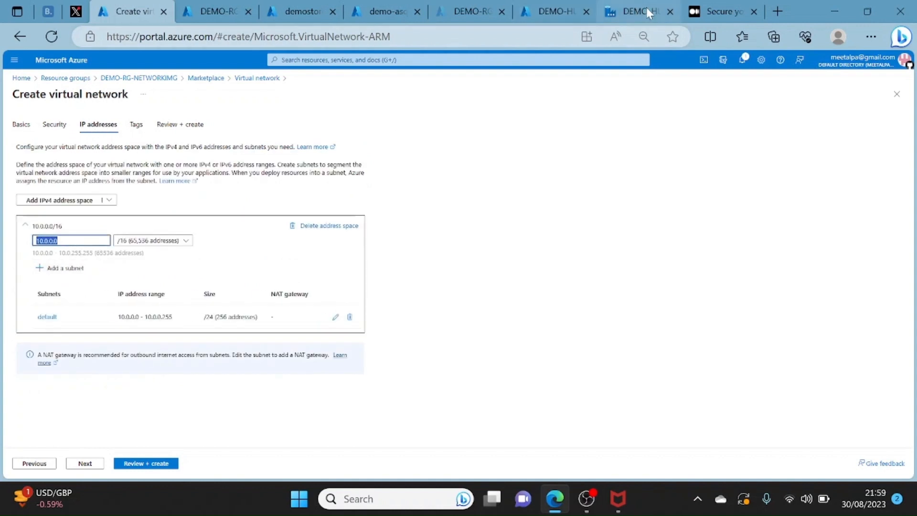
{"action": "mouse_move", "coordinate": [646, 8]}
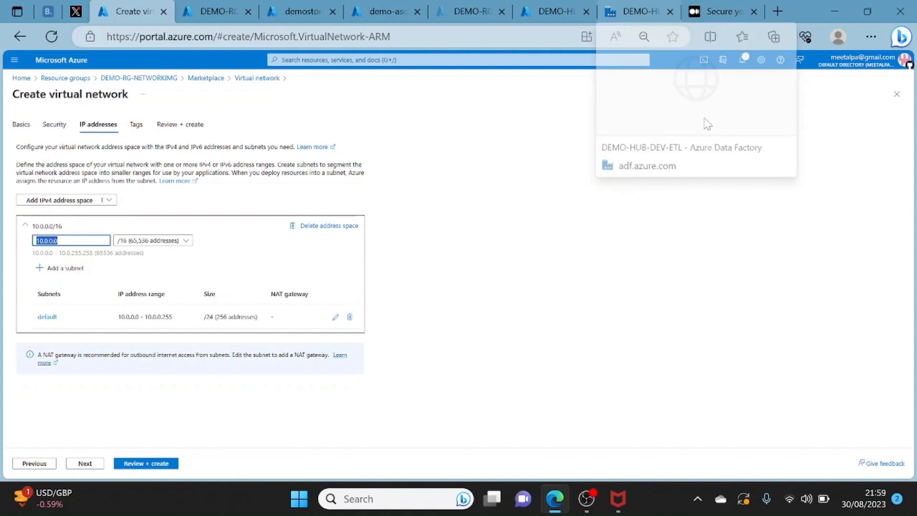
{"action": "left_click", "coordinate": [729, 7]}
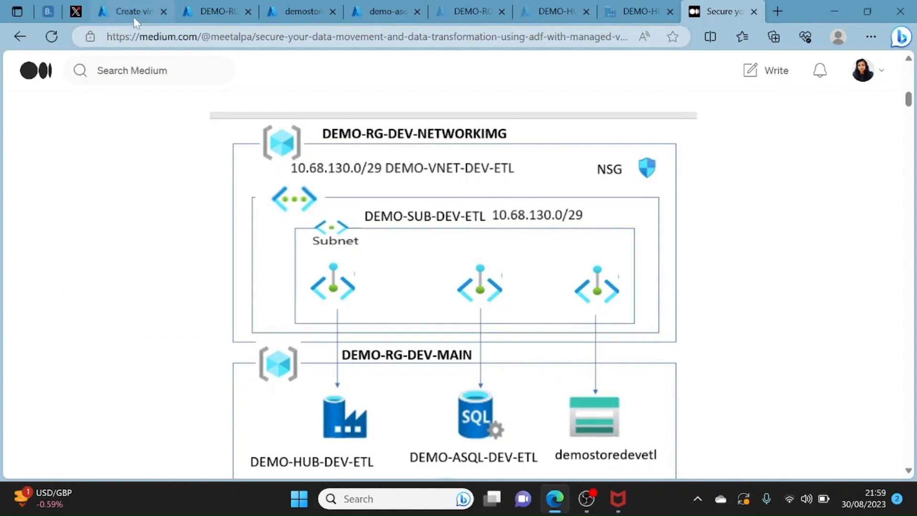
{"action": "left_click", "coordinate": [121, 8]}
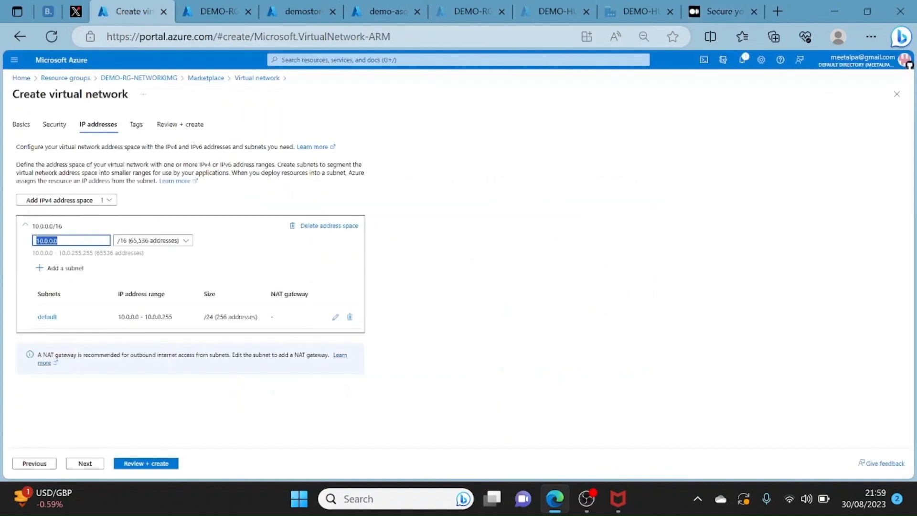
{"action": "left_click", "coordinate": [57, 240]}
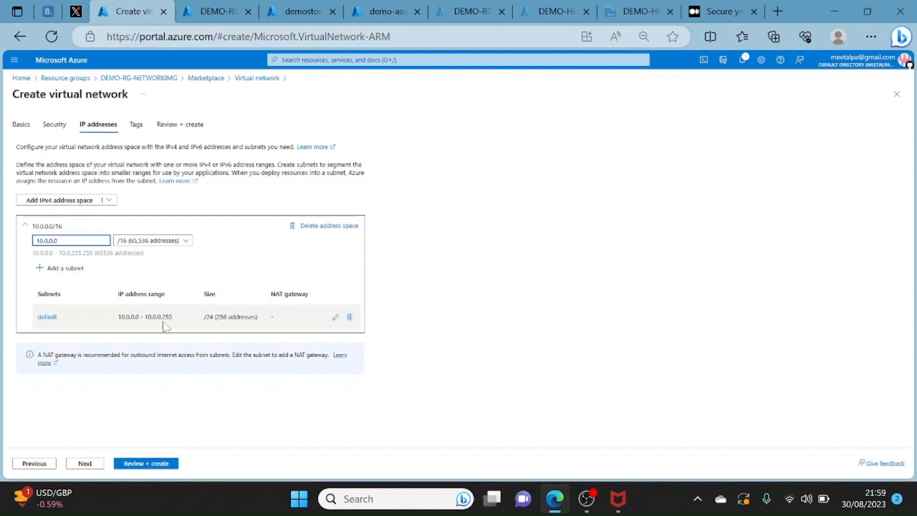
{"action": "left_click", "coordinate": [350, 317]}
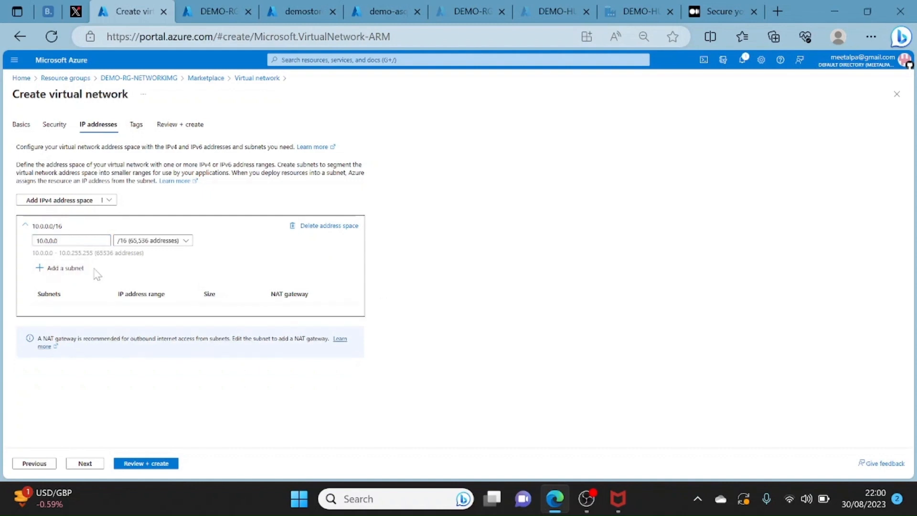
- Look through the subnet options without adding one, and review the virtual network's configuration before returning to DEMO-RG-NETWORKIMG without creating it
{"action": "left_click", "coordinate": [56, 268]}
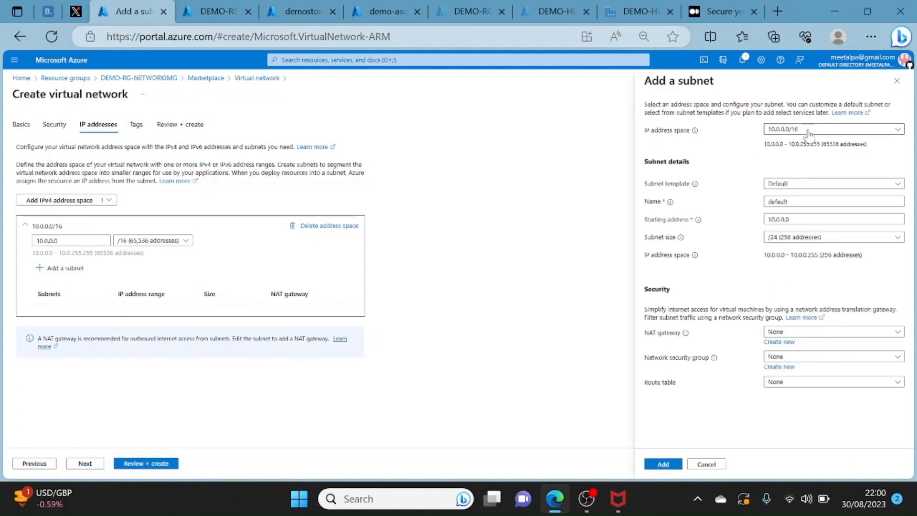
{"action": "left_click", "coordinate": [808, 131]}
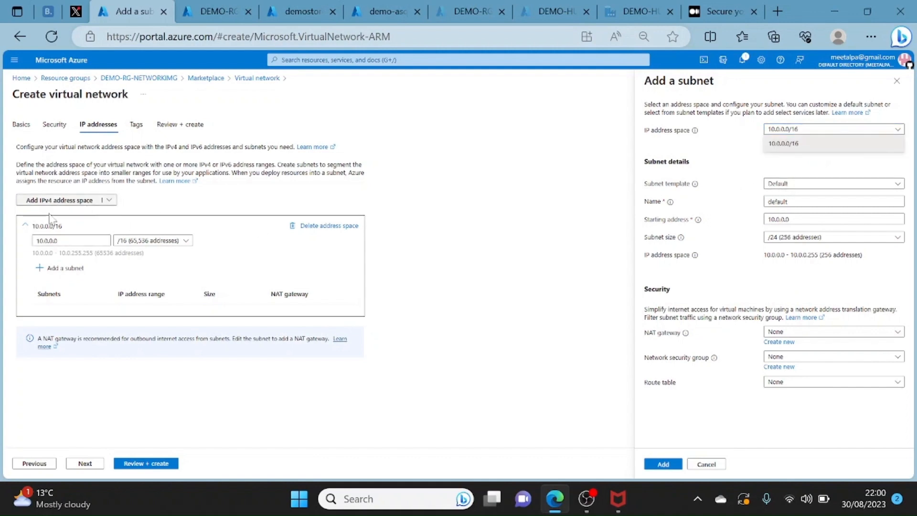
{"action": "left_click", "coordinate": [791, 185]}
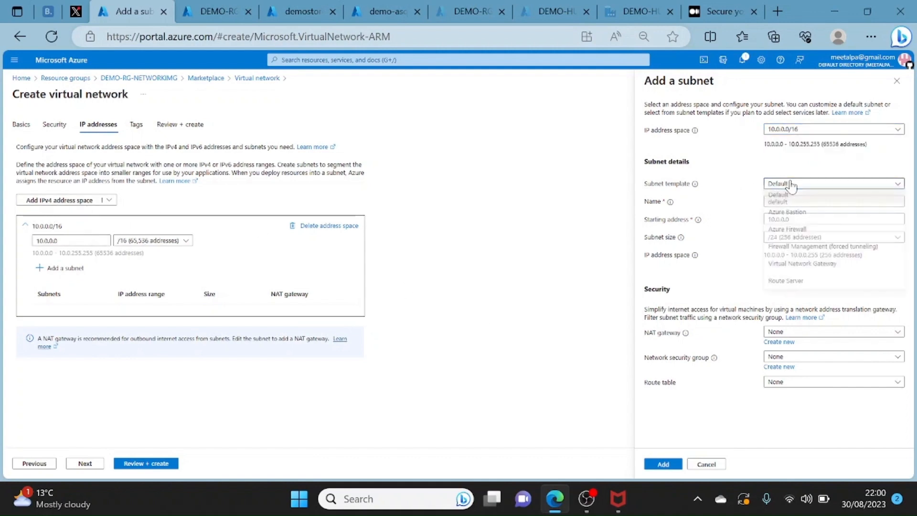
{"action": "left_click", "coordinate": [691, 257]}
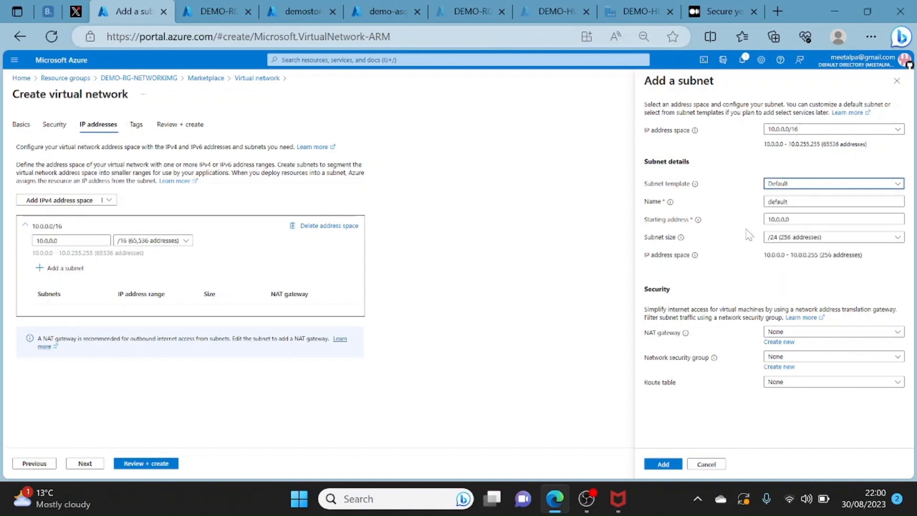
{"action": "left_click", "coordinate": [706, 464]}
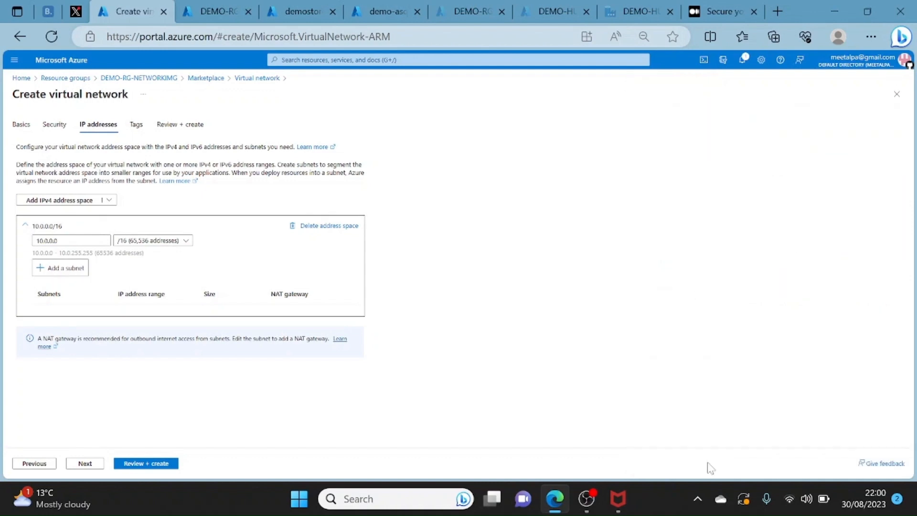
{"action": "left_click", "coordinate": [151, 466]}
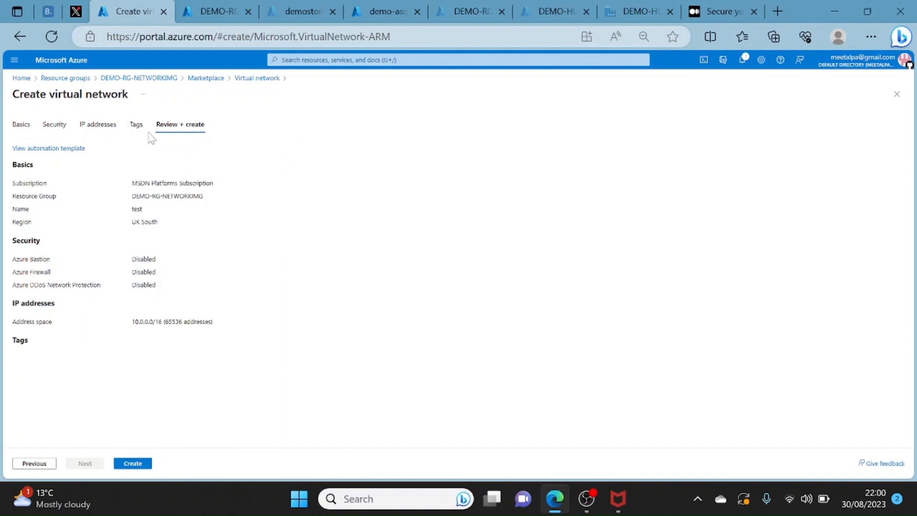
{"action": "left_click", "coordinate": [166, 83]}
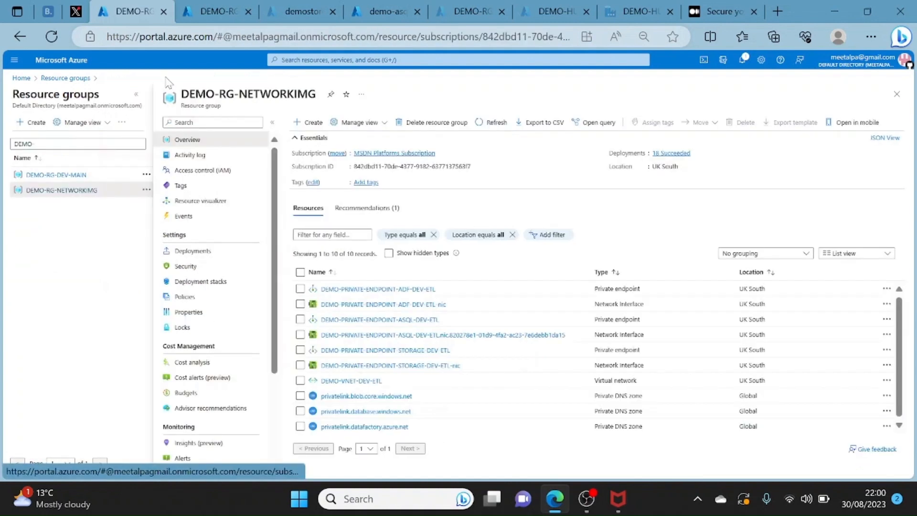
- Open the subnets of the DEMO-VNET-DEV-ETL virtual network and check the IPv4 range of DEMO-SUB-DEV-ETL
{"action": "left_click", "coordinate": [353, 381]}
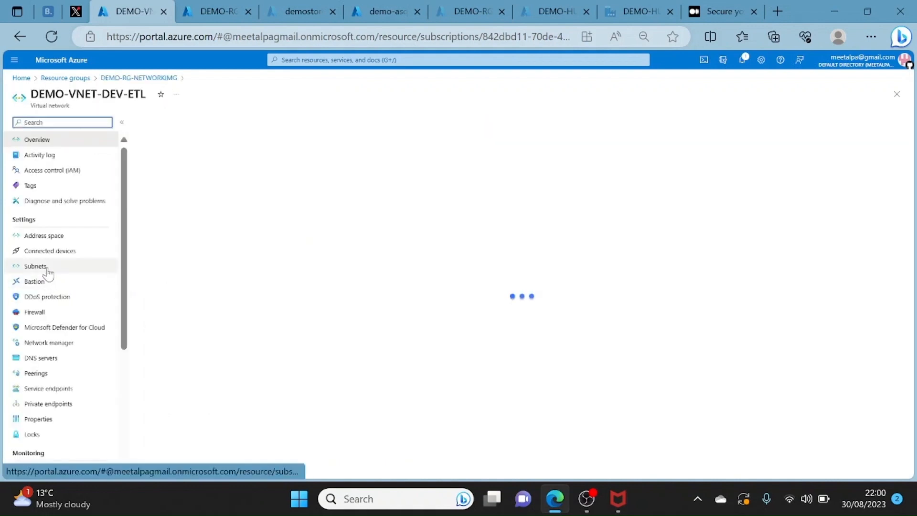
{"action": "left_click", "coordinate": [48, 269]}
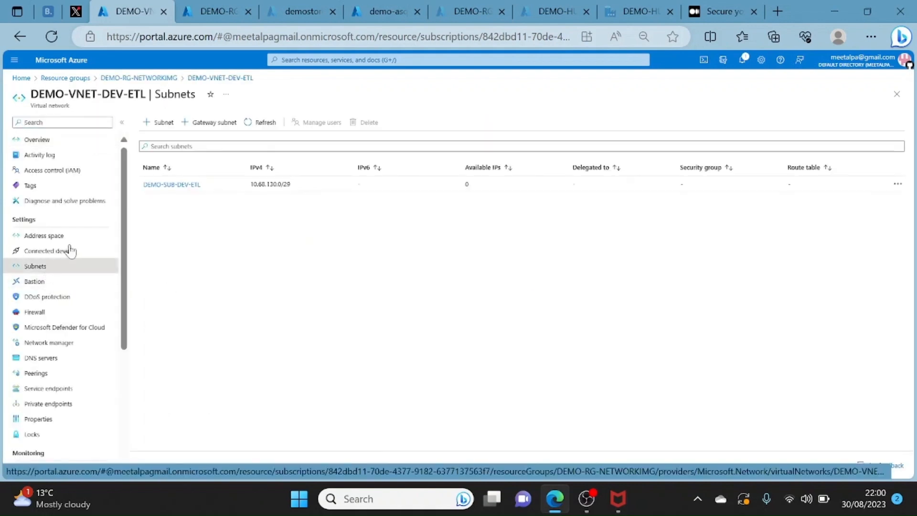
{"action": "left_click_drag", "start_coordinate": [303, 191], "coordinate": [262, 185]}
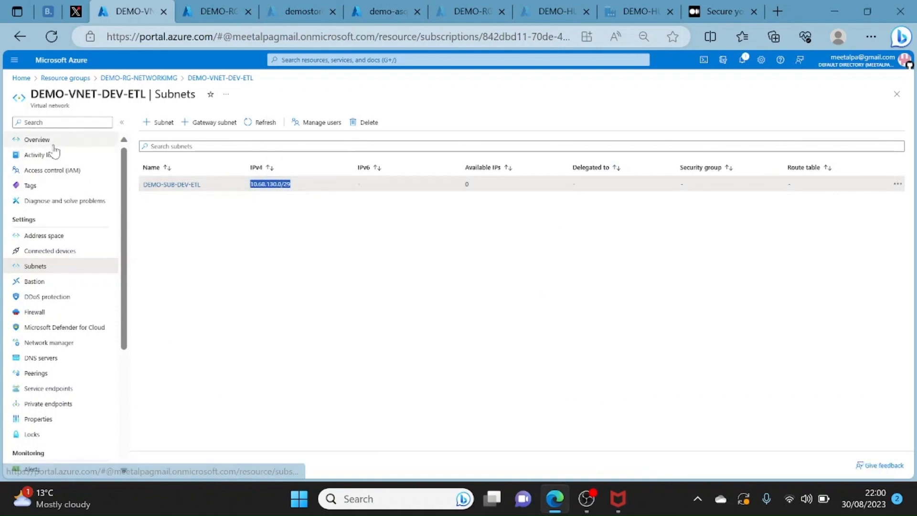
- Open the form for adding a subnet to DEMO-VNET-DEV-ETL and examine its security, service endpoint, delegation and network policy settings
{"action": "left_click", "coordinate": [163, 123]}
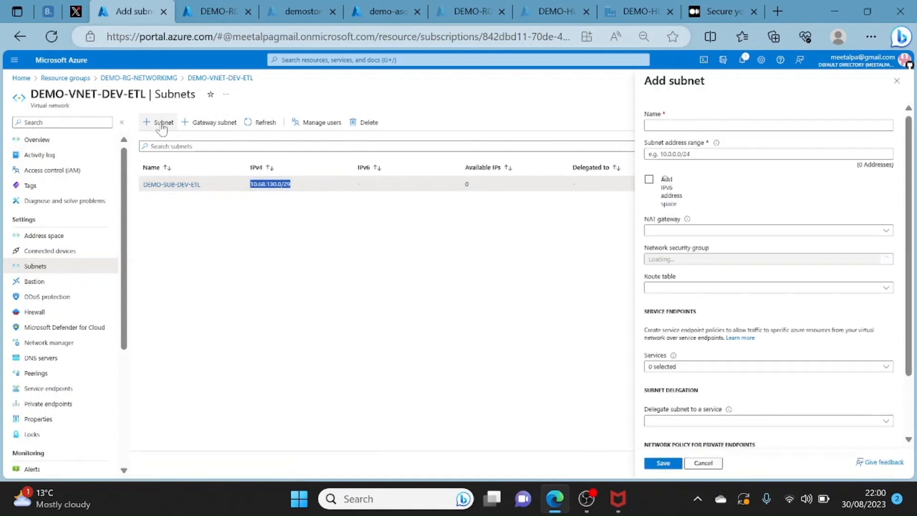
{"action": "left_click", "coordinate": [686, 122]}
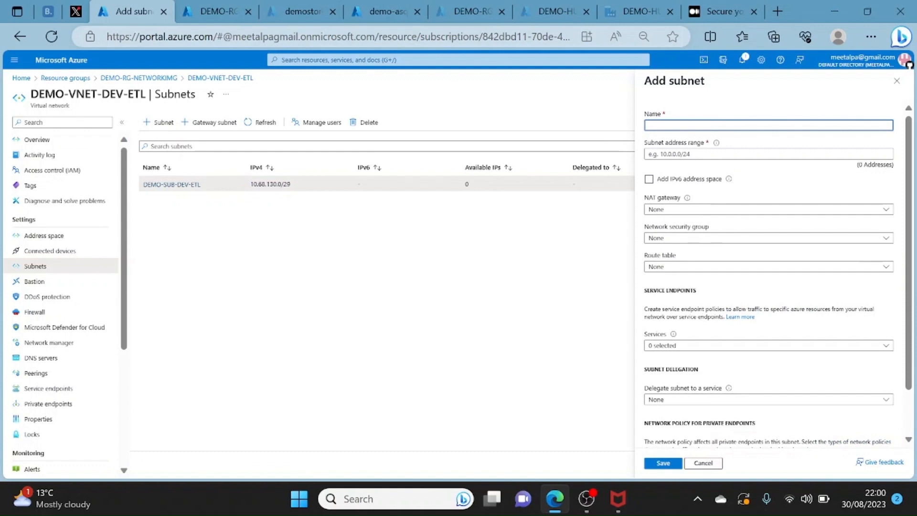
{"action": "left_click", "coordinate": [495, 317]}
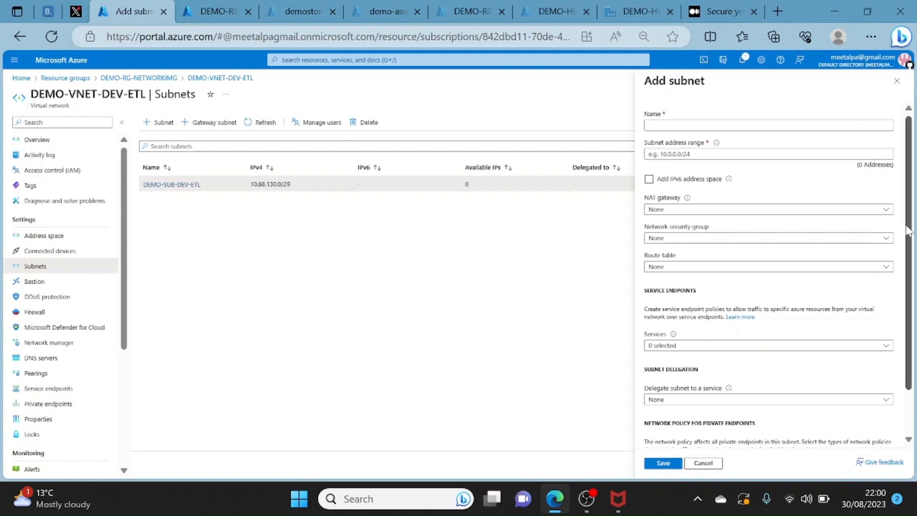
{"action": "scroll", "coordinate": [912, 234], "scroll_direction": "down", "scroll_amount": 1}
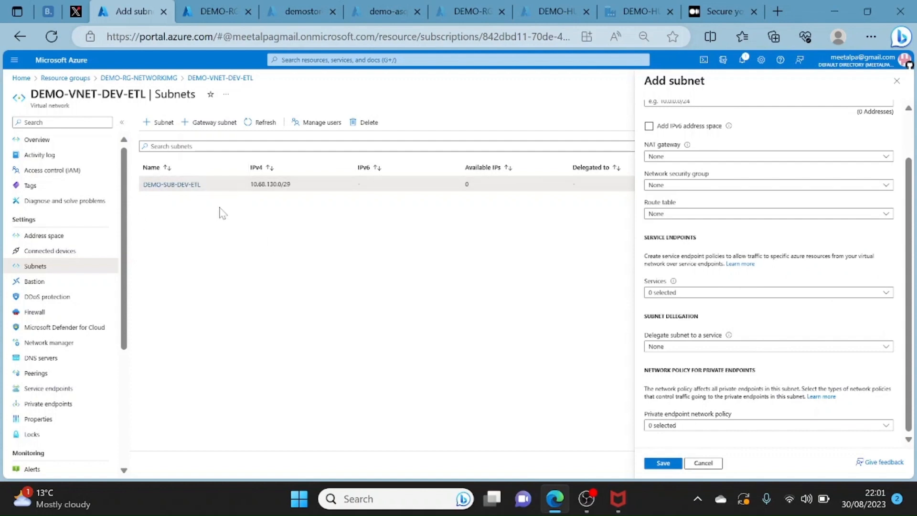
- Check the architecture diagram in the Medium article and bring up the DEMO-RG-DEV-MAIN resource group's overview in the Azure portal
{"action": "left_click", "coordinate": [229, 12]}
{"action": "left_click", "coordinate": [719, 10]}
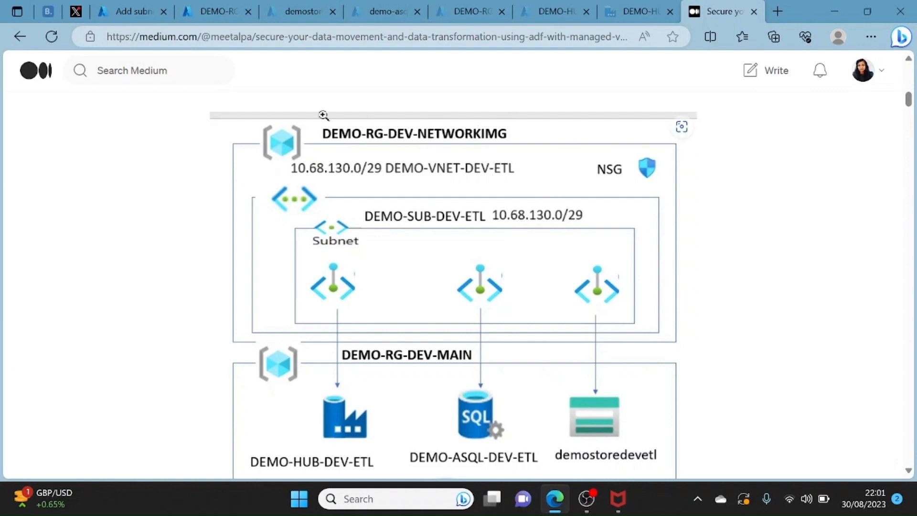
{"action": "left_click", "coordinate": [228, 13]}
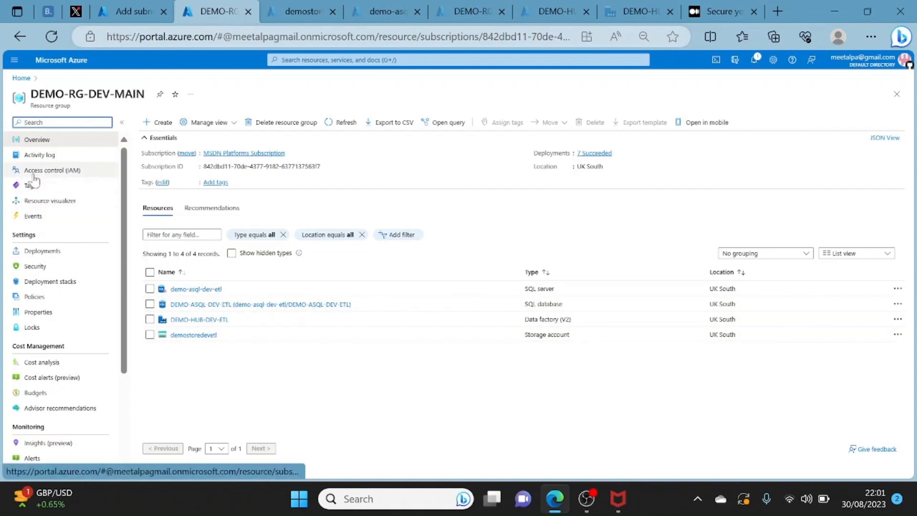
{"action": "left_click", "coordinate": [43, 251]}
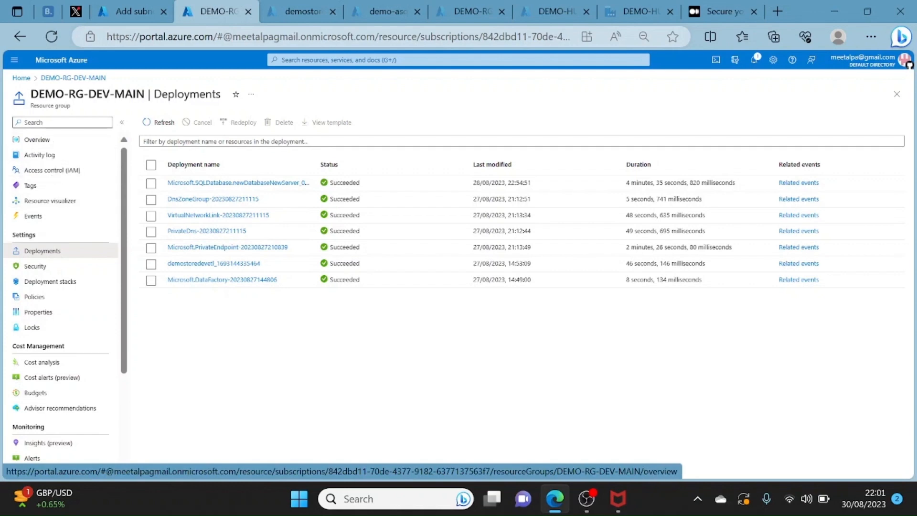
{"action": "left_click", "coordinate": [62, 122]}
{"action": "type", "text": "n"}
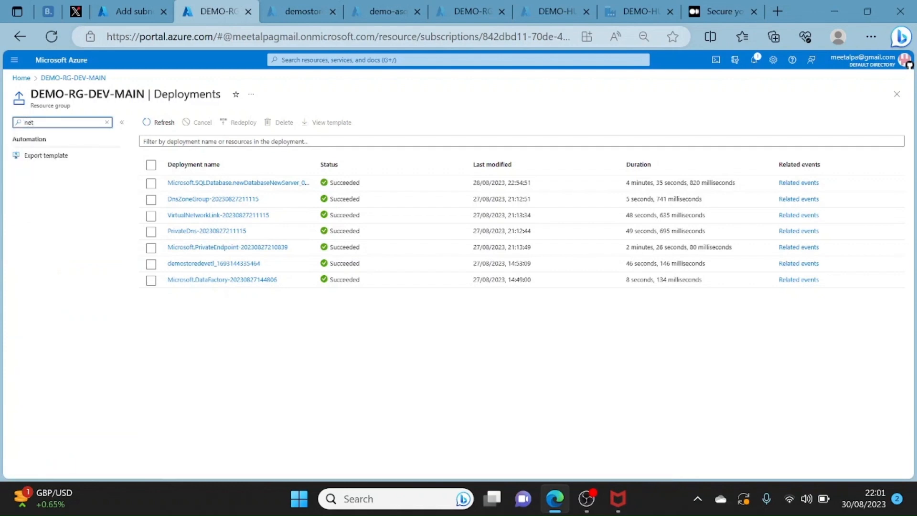
{"action": "key", "text": "BackSpace"}
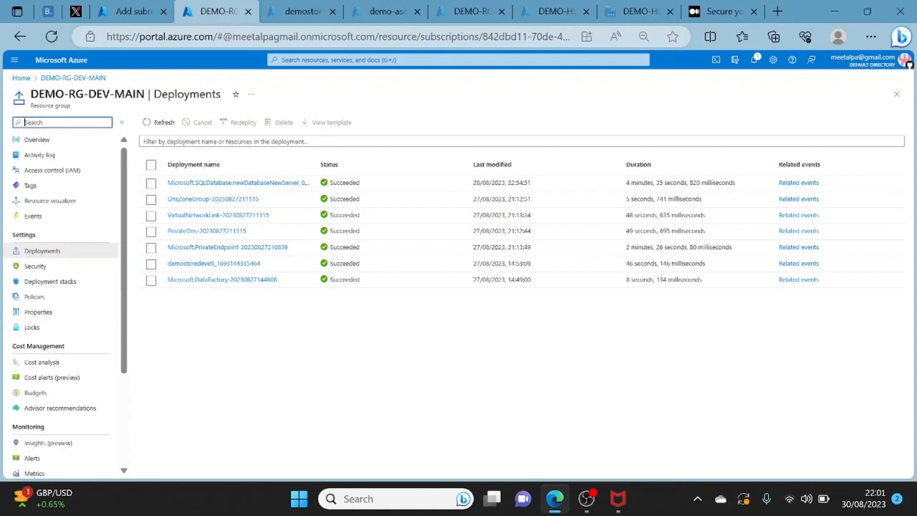
{"action": "left_click", "coordinate": [58, 142]}
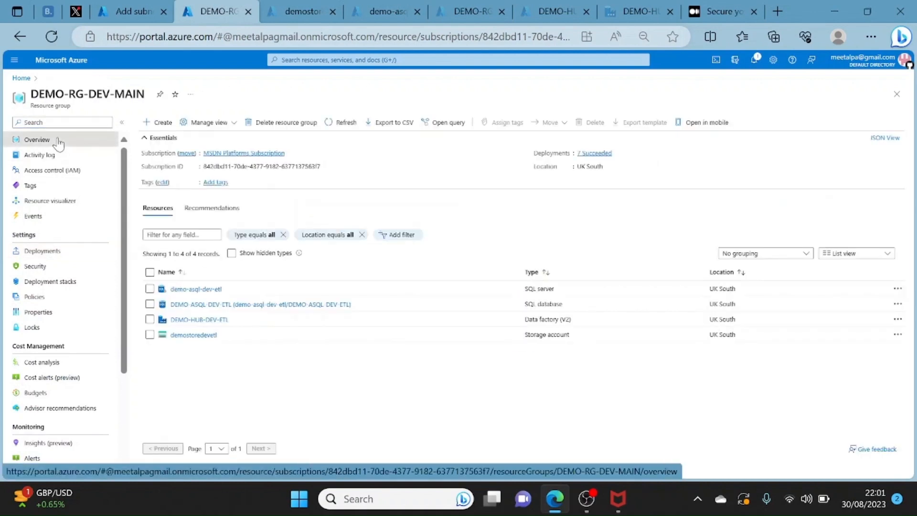
- Open the networking settings of the DEMO-HUB-DEV-ETL data factory and examine its network access and private endpoint connections
{"action": "left_click", "coordinate": [193, 320]}
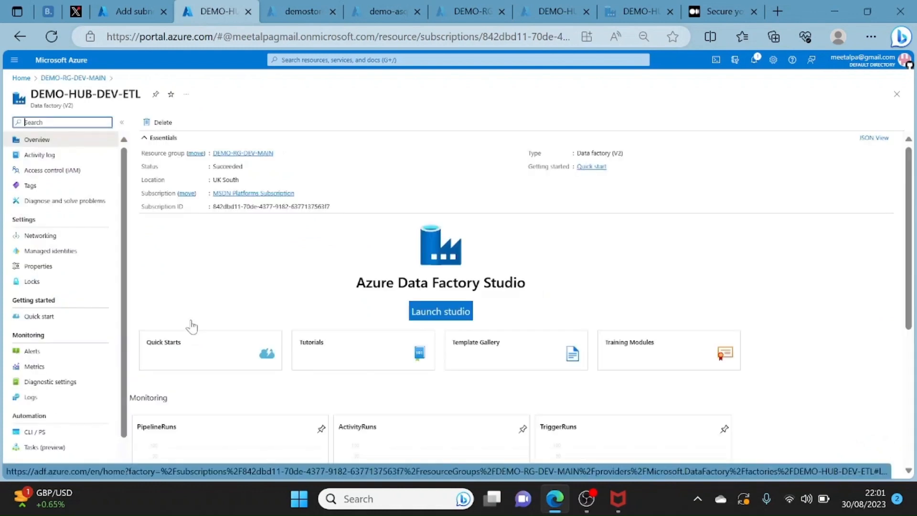
{"action": "left_click", "coordinate": [55, 236]}
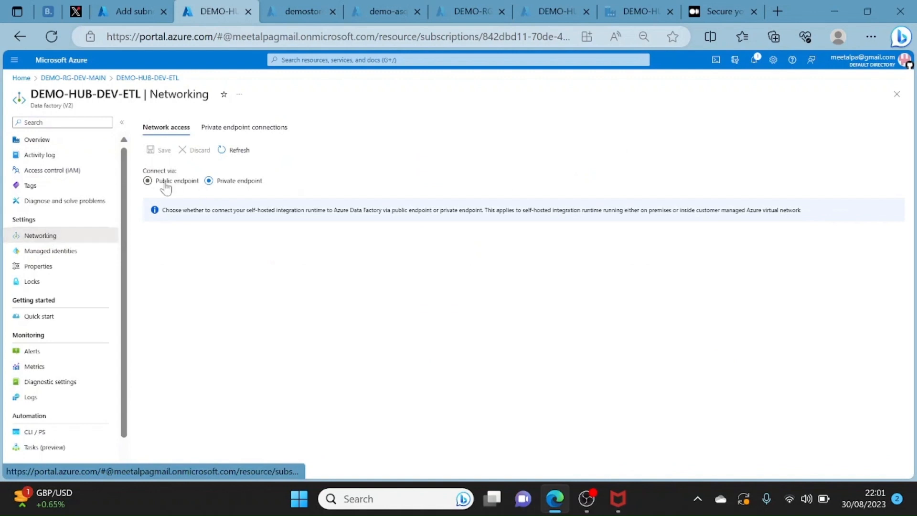
{"action": "left_click", "coordinate": [209, 182]}
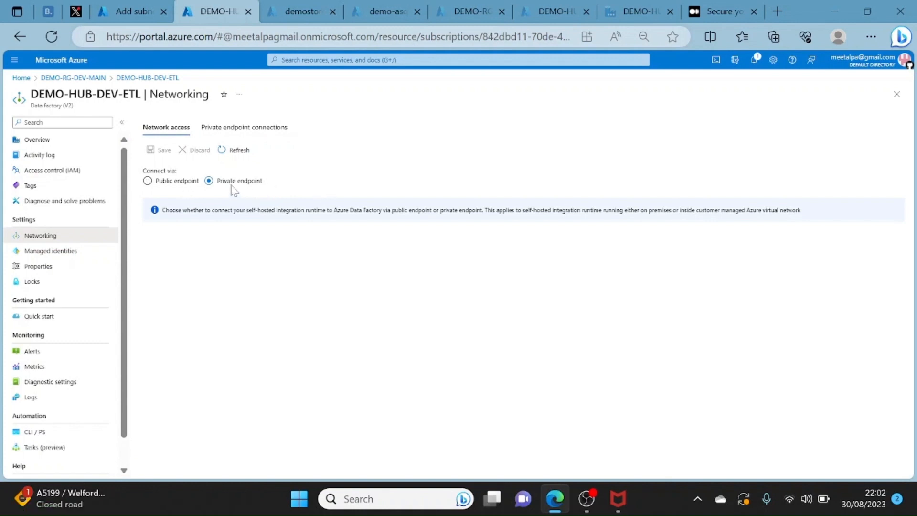
{"action": "left_click", "coordinate": [248, 133]}
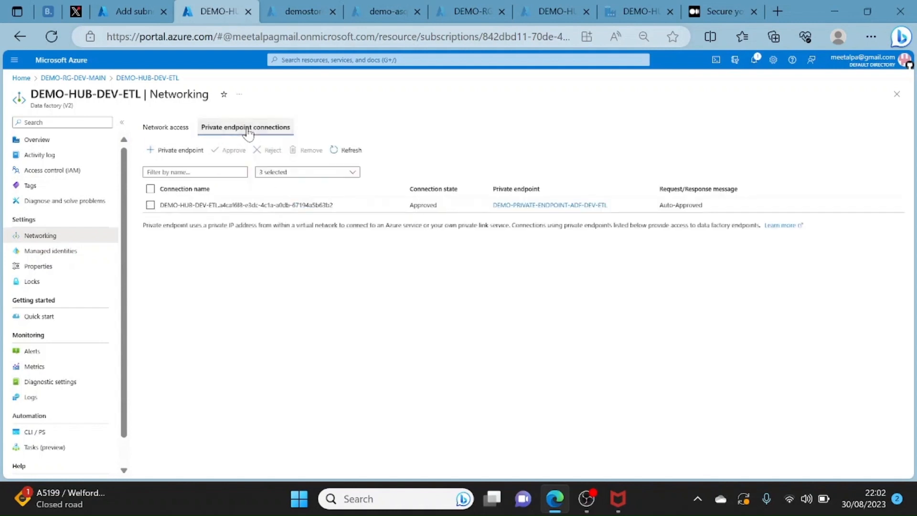
- Open the form for creating a data factory private endpoint and search the existing resource groups for "net" without changing the selection
{"action": "left_click", "coordinate": [176, 151]}
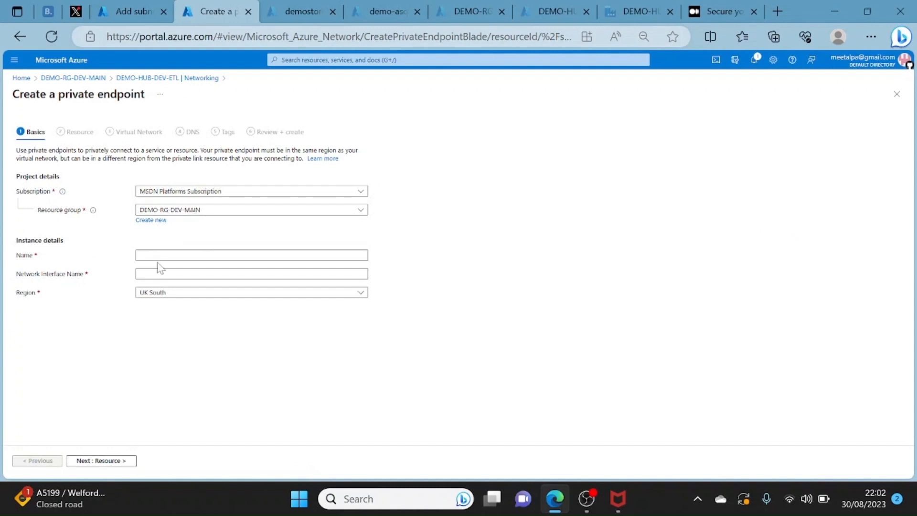
{"action": "left_click", "coordinate": [176, 212]}
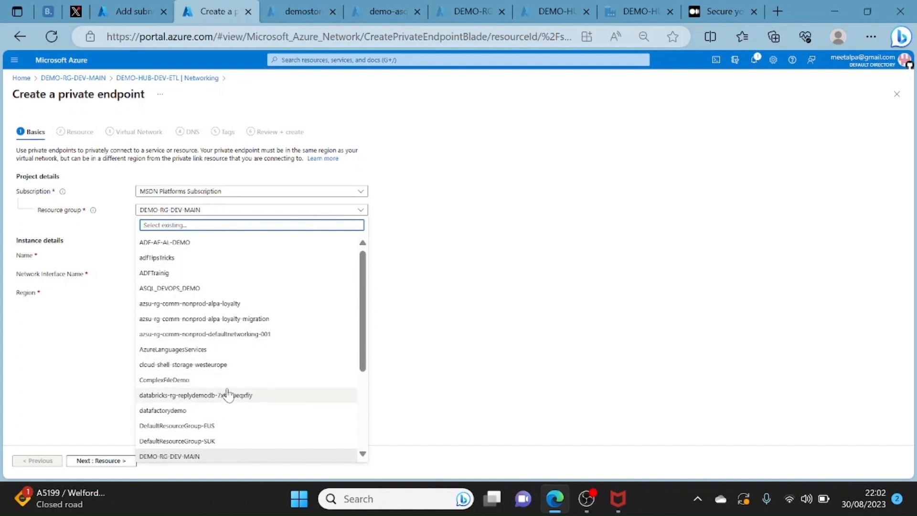
{"action": "left_click", "coordinate": [363, 454]}
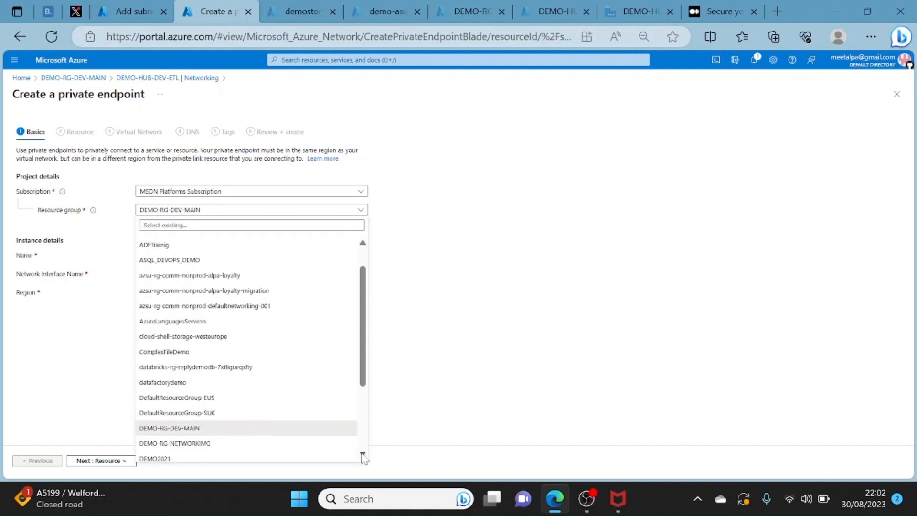
{"action": "left_click", "coordinate": [363, 454]}
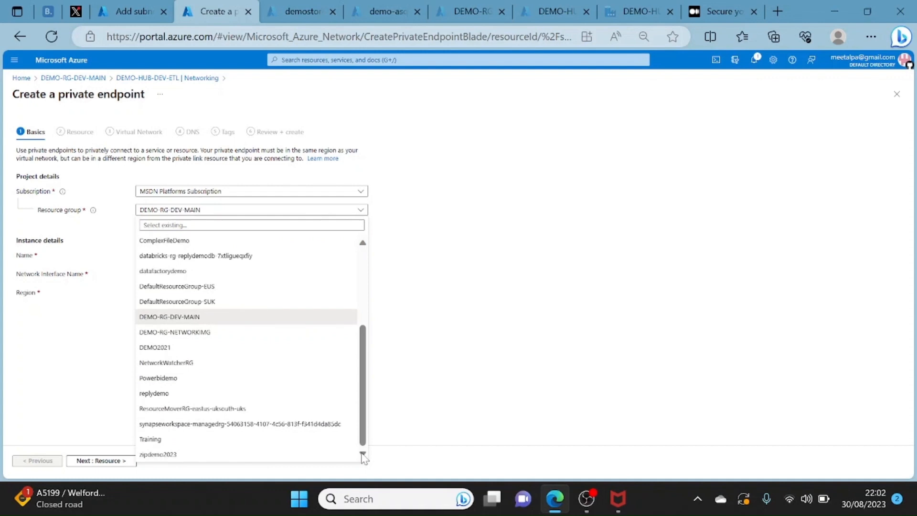
{"action": "left_click", "coordinate": [149, 225]}
{"action": "type", "text": "net"}
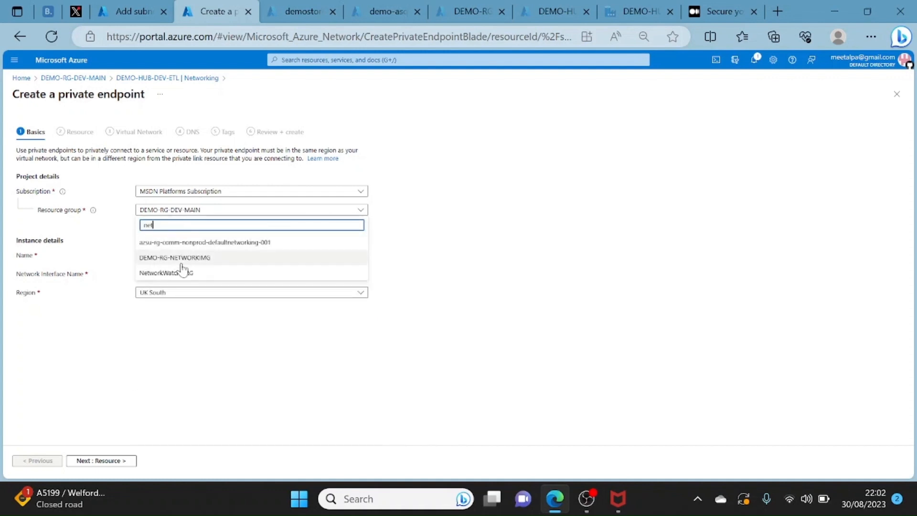
{"action": "left_click", "coordinate": [250, 362]}
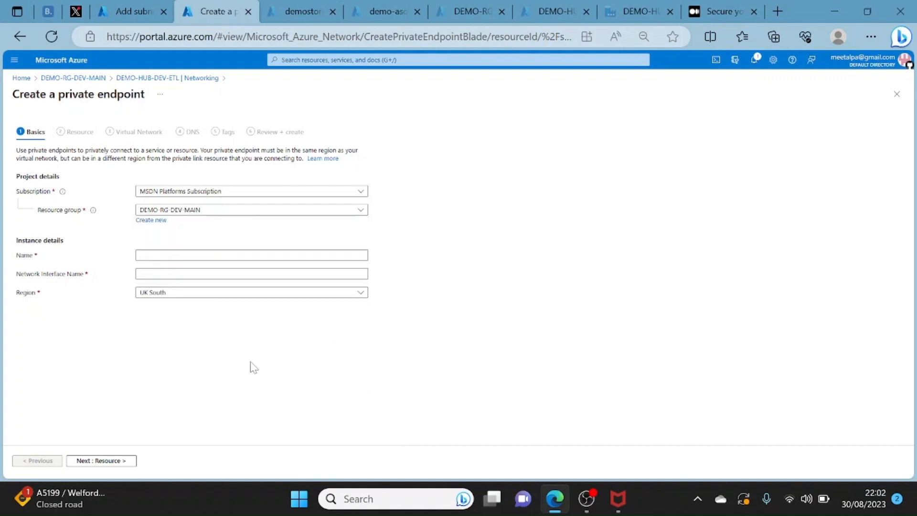
- Name the private endpoint test and select dataFactory as its target sub-resource
{"action": "left_click", "coordinate": [140, 255]}
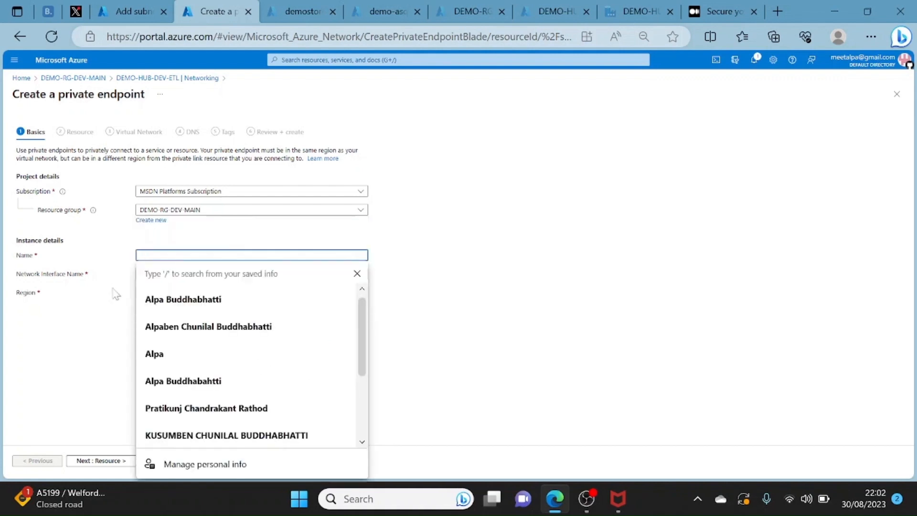
{"action": "left_click", "coordinate": [56, 357]}
{"action": "left_click", "coordinate": [141, 255]}
{"action": "type", "text": "test"}
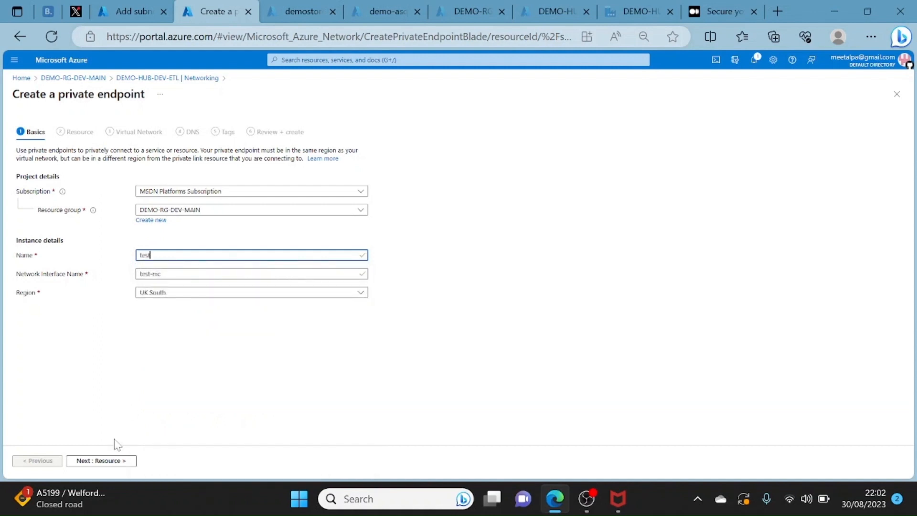
{"action": "left_click", "coordinate": [107, 462]}
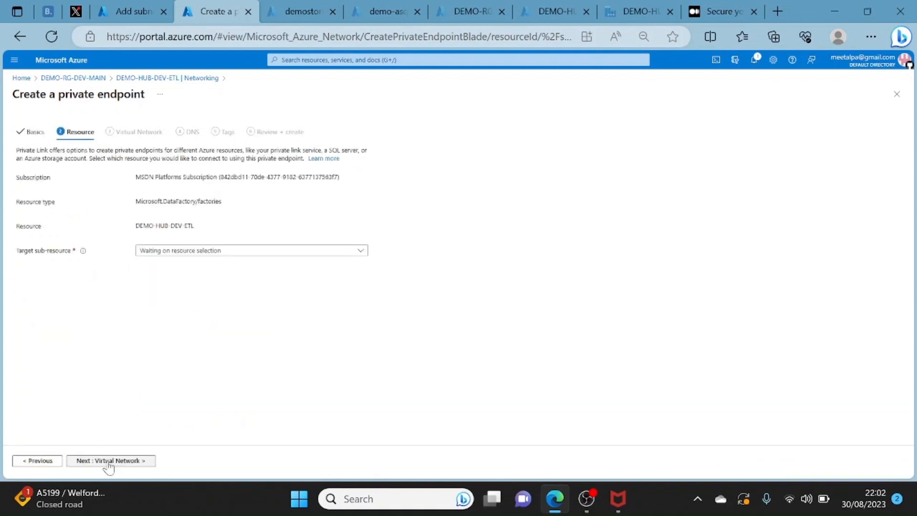
{"action": "left_click", "coordinate": [193, 254]}
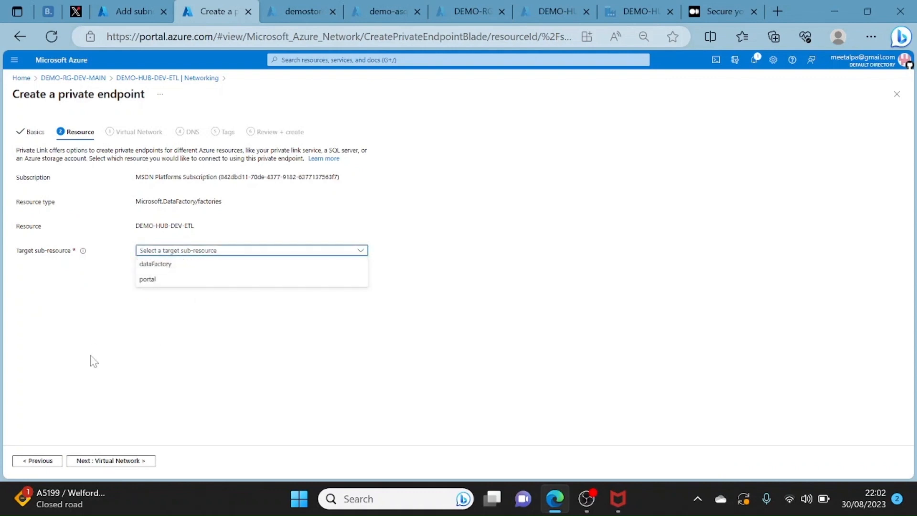
{"action": "left_click", "coordinate": [151, 267]}
{"action": "left_click", "coordinate": [131, 462]}
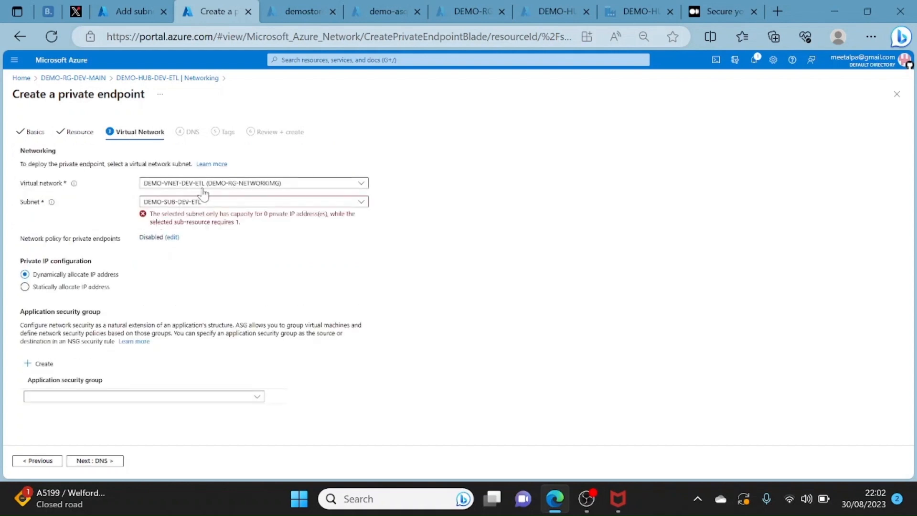
- Try to place the private endpoint in the DEMO-VNET-DEV-ETL virtual network on the DEMO-SUB-DEV-ETL subnet
{"action": "left_click", "coordinate": [213, 186]}
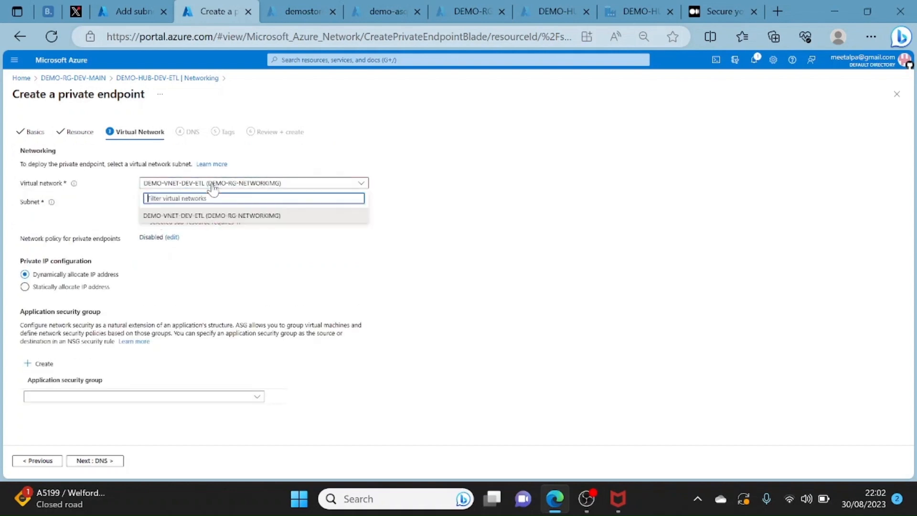
{"action": "left_click", "coordinate": [195, 214]}
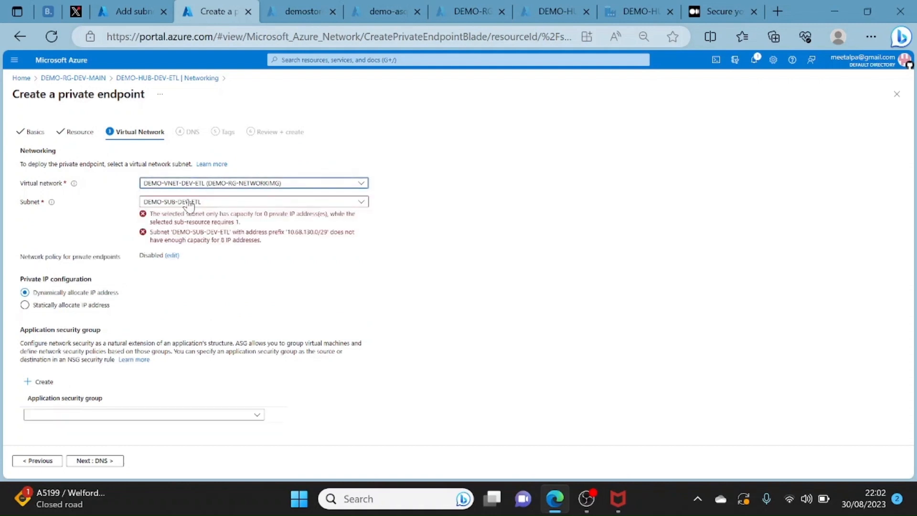
{"action": "left_click", "coordinate": [189, 203]}
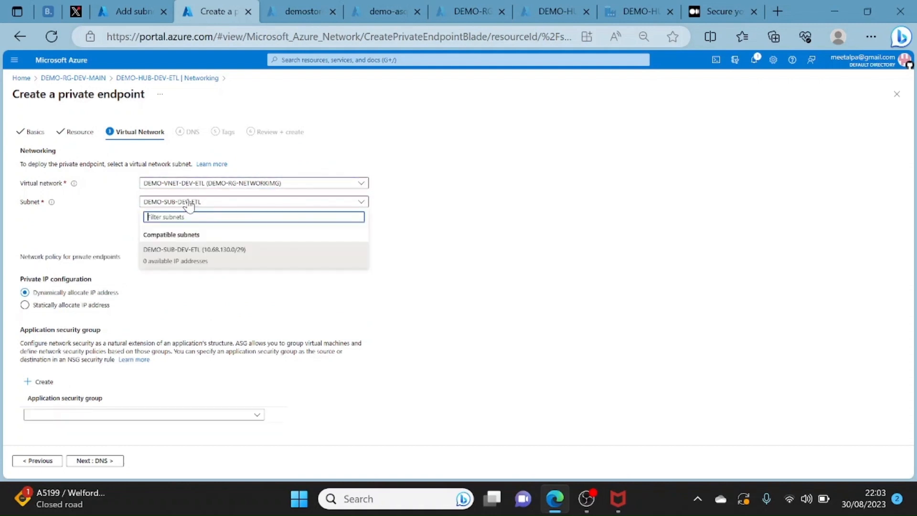
{"action": "left_click", "coordinate": [195, 263]}
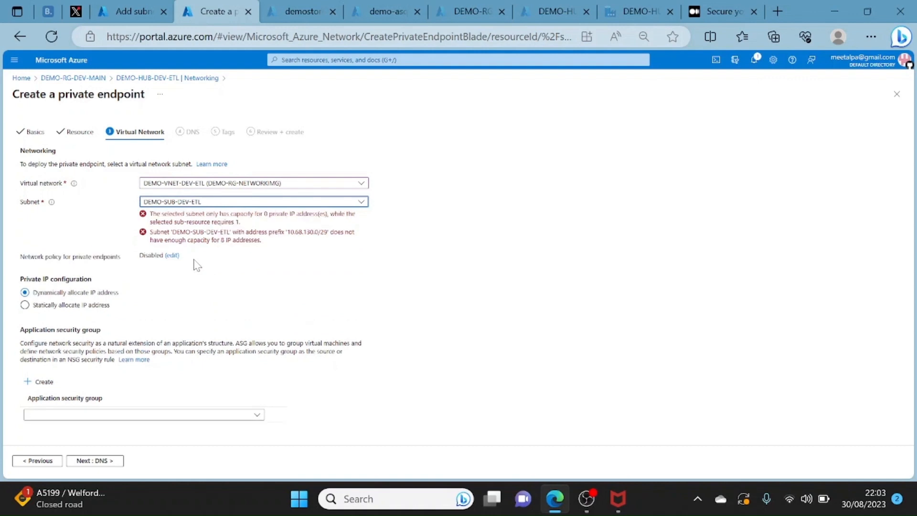
{"action": "left_click", "coordinate": [114, 462]}
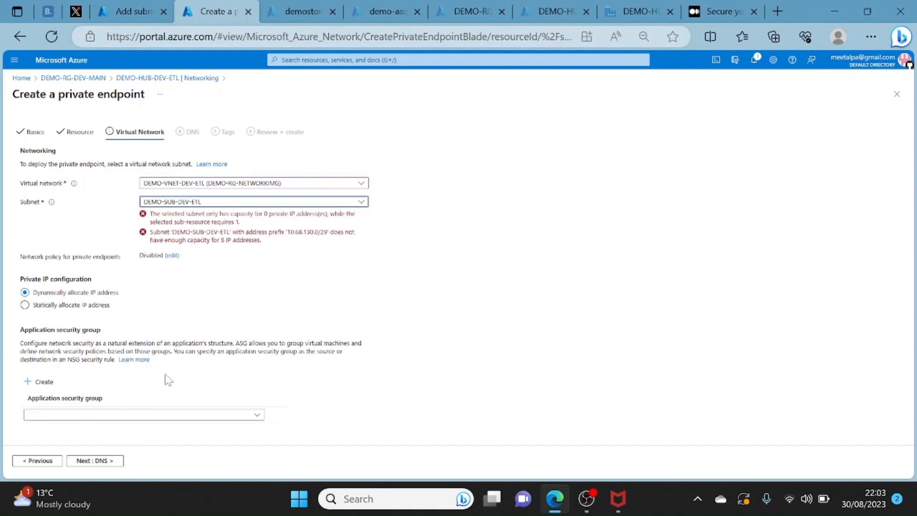
{"action": "left_click", "coordinate": [98, 462]}
{"action": "left_click", "coordinate": [248, 206]}
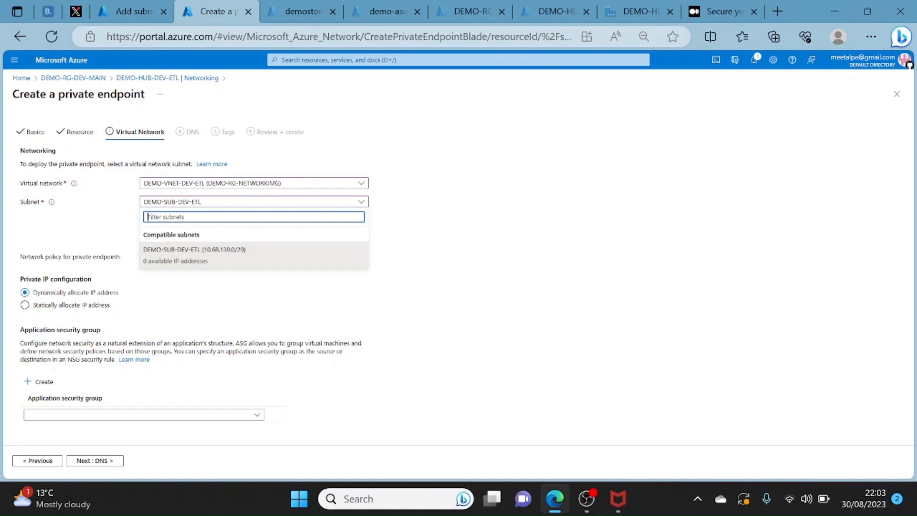
{"action": "left_click", "coordinate": [200, 265]}
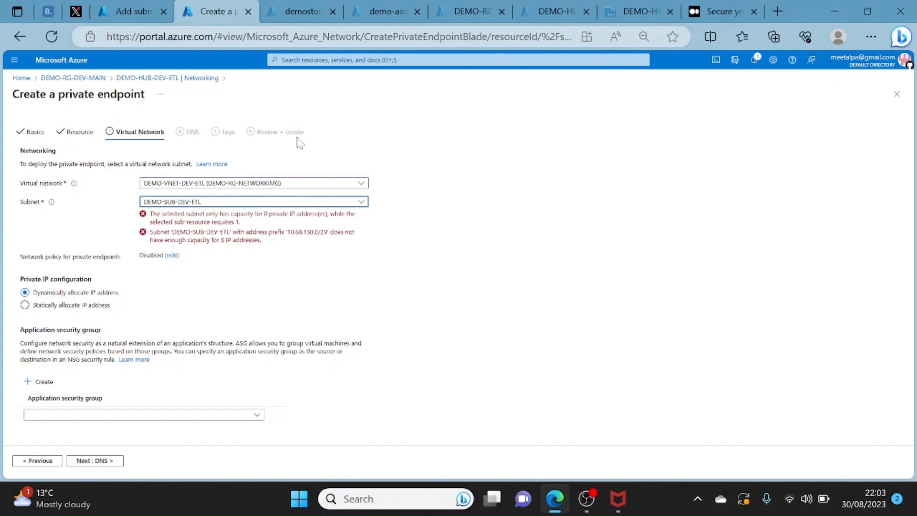
- Discard the unfinished private endpoint and check the data factory's network access setting
{"action": "left_click", "coordinate": [124, 81]}
{"action": "left_click", "coordinate": [526, 121]}
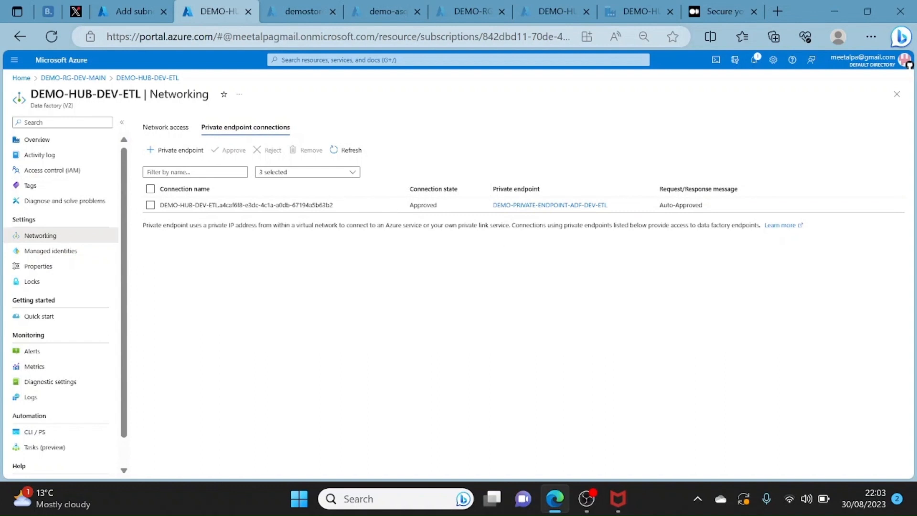
{"action": "left_click", "coordinate": [162, 128]}
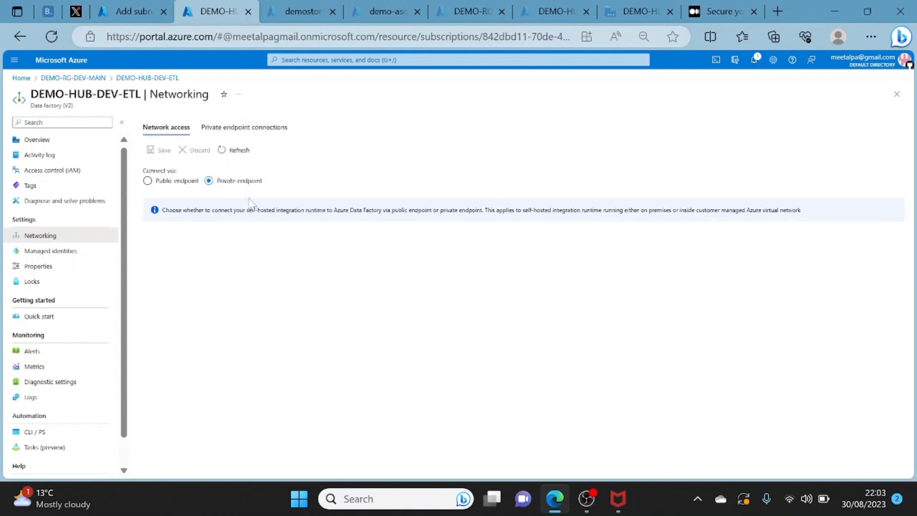
- Open the networking settings of the demo-asql-dev-etl SQL server and examine its public access and private endpoint connections
{"action": "left_click", "coordinate": [21, 78]}
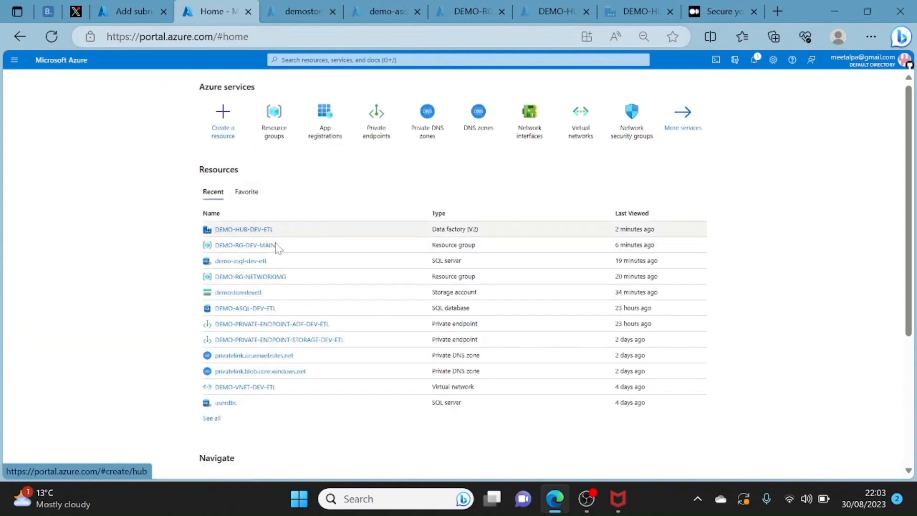
{"action": "left_click", "coordinate": [251, 263]}
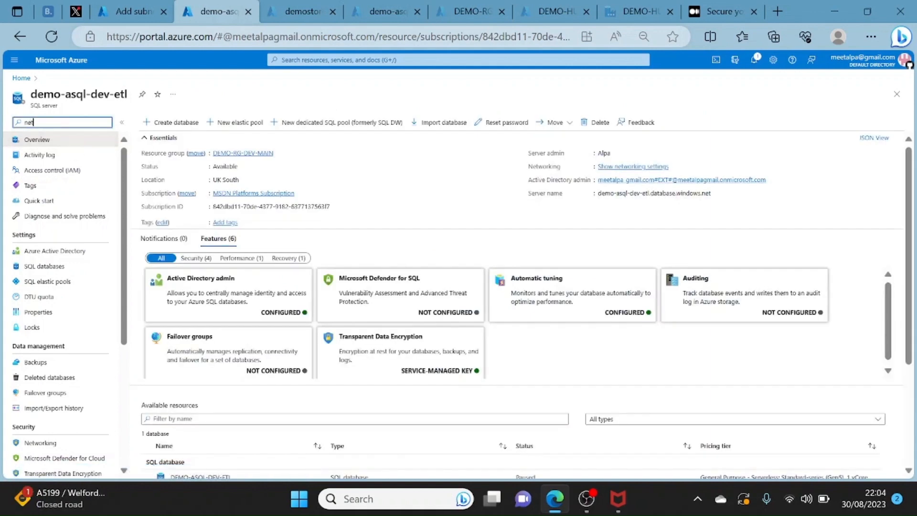
{"action": "left_click", "coordinate": [46, 156]}
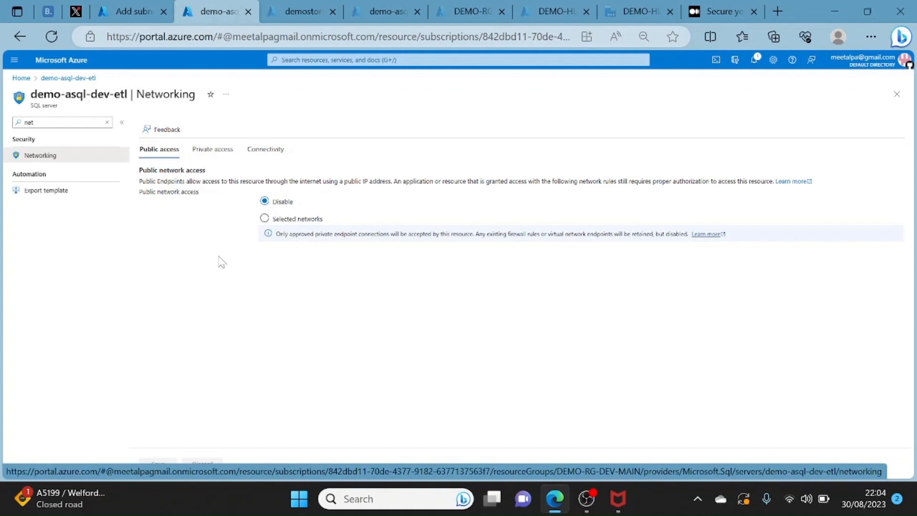
{"action": "left_click", "coordinate": [216, 151]}
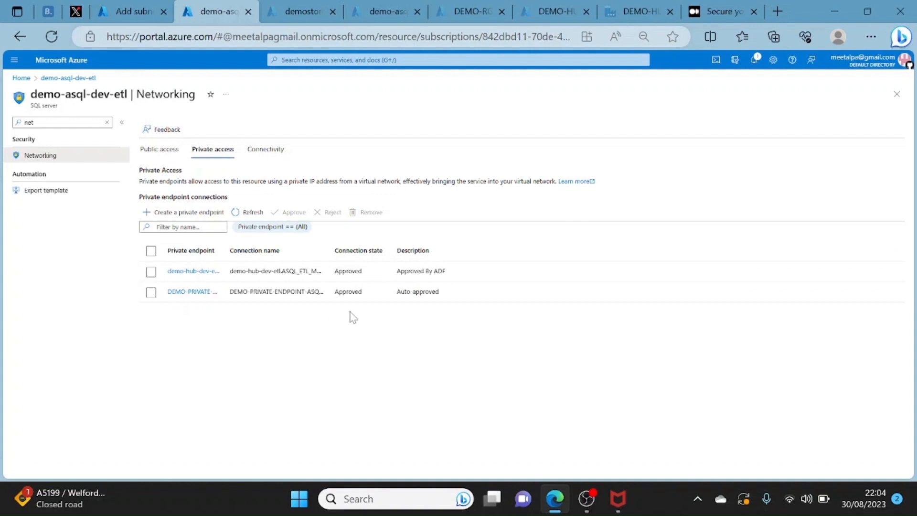
- View the private endpoint form for the SQL server, leave it without creating anything, and return to the subnets of DEMO-VNET-DEV-ETL
{"action": "left_click", "coordinate": [181, 214]}
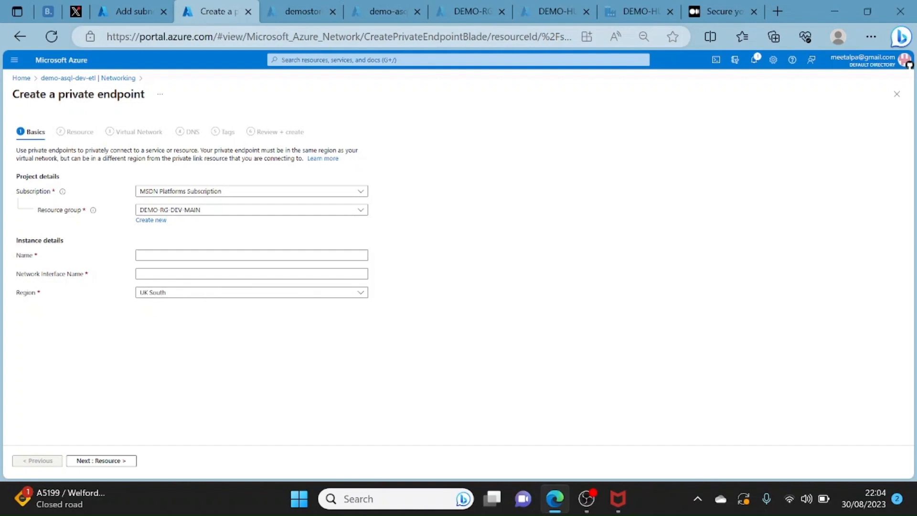
{"action": "left_click", "coordinate": [21, 79]}
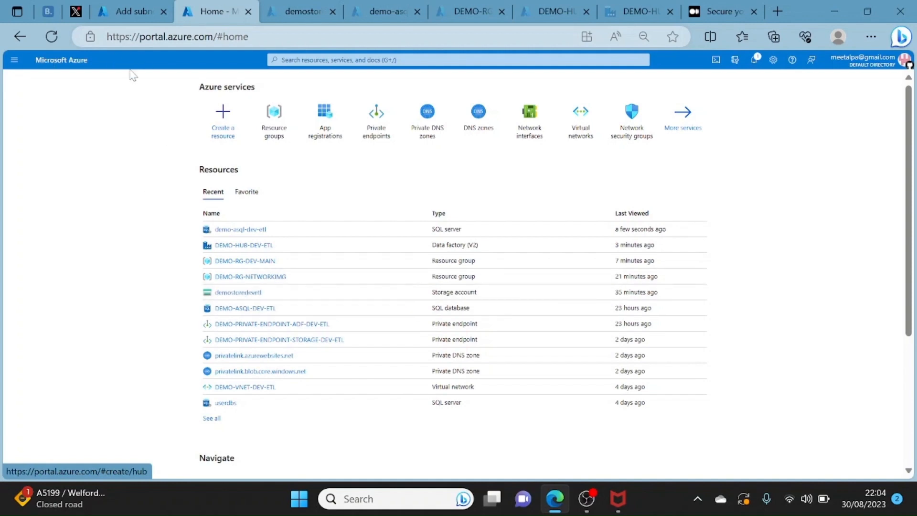
{"action": "left_click", "coordinate": [139, 9]}
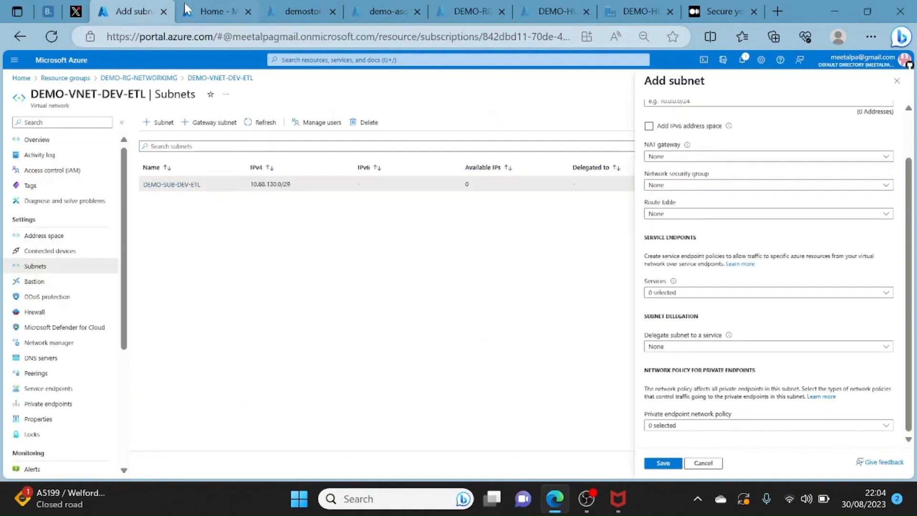
- Return to the DEMO-RG-NETWORKIMG resource group, leaving the unfinished subnet, and sort its resources by type to review them
{"action": "left_click", "coordinate": [111, 77]}
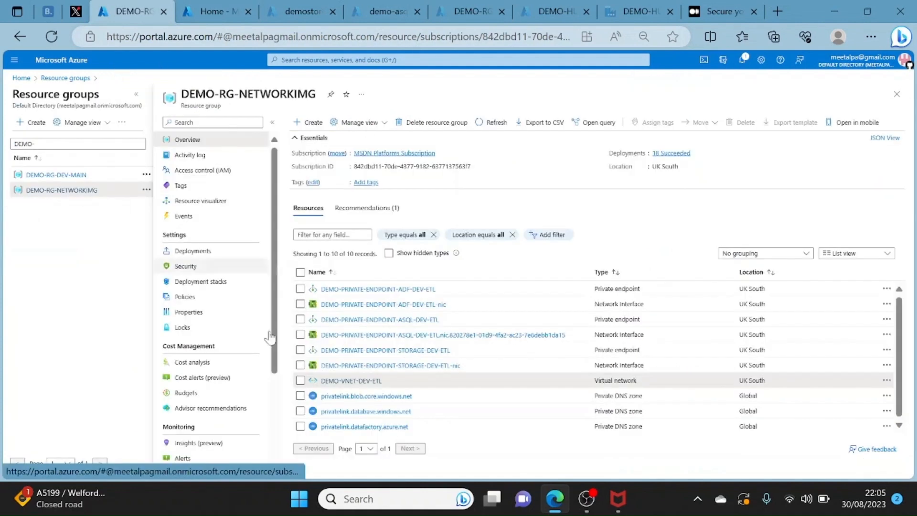
{"action": "left_click", "coordinate": [615, 273]}
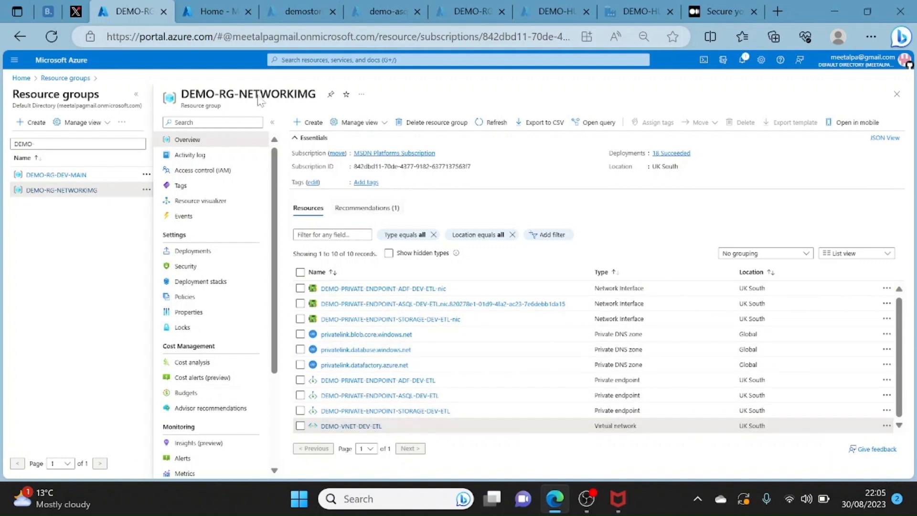
{"action": "left_click", "coordinate": [208, 20]}
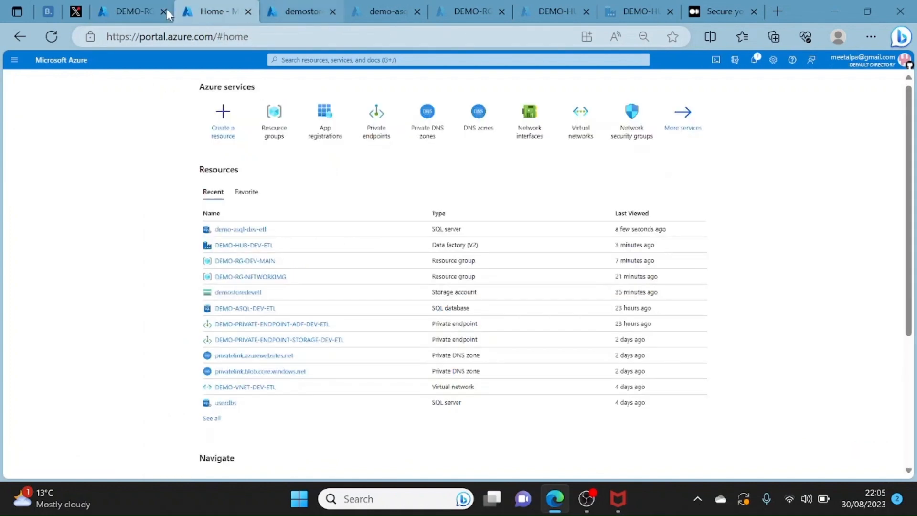
{"action": "left_click", "coordinate": [294, 12]}
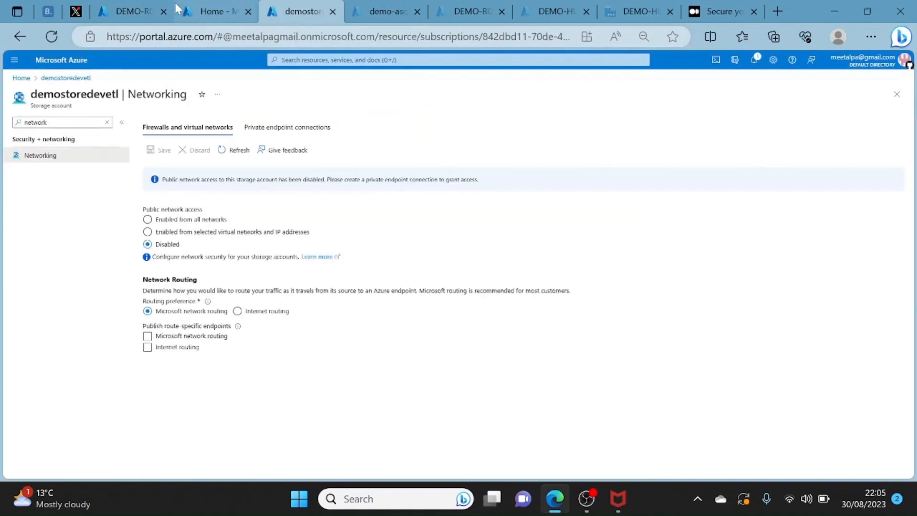
{"action": "left_click", "coordinate": [128, 12]}
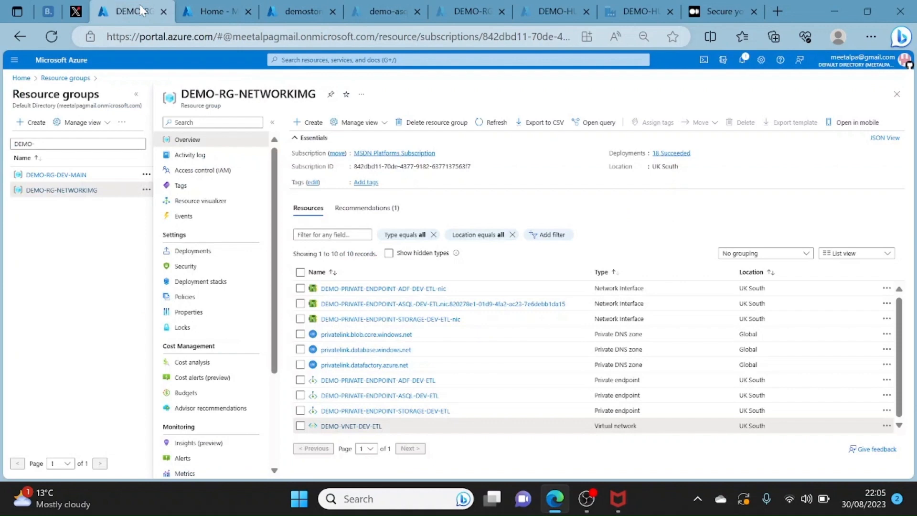
- Open the DEMO-RG-DEV-MAIN resource group and view its resources, leaving its menu search empty
{"action": "left_click", "coordinate": [54, 177]}
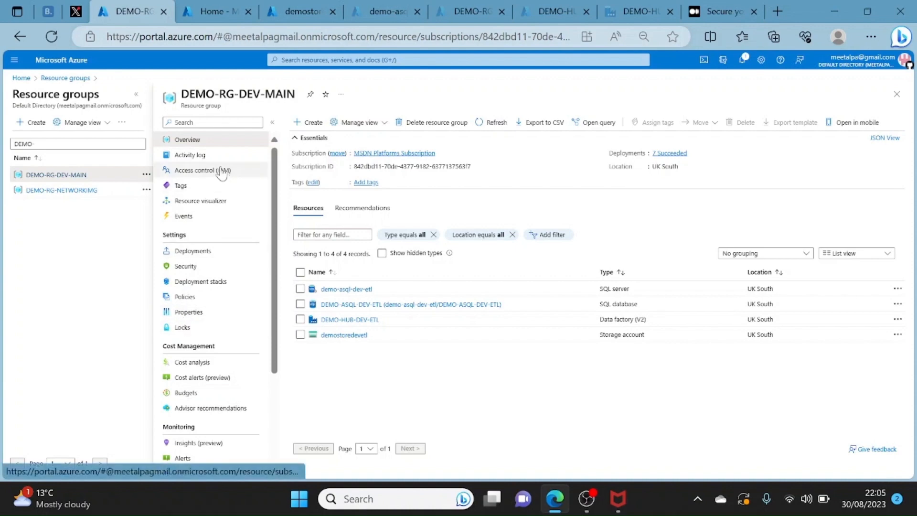
{"action": "left_click", "coordinate": [213, 122]}
{"action": "type", "text": "ind"}
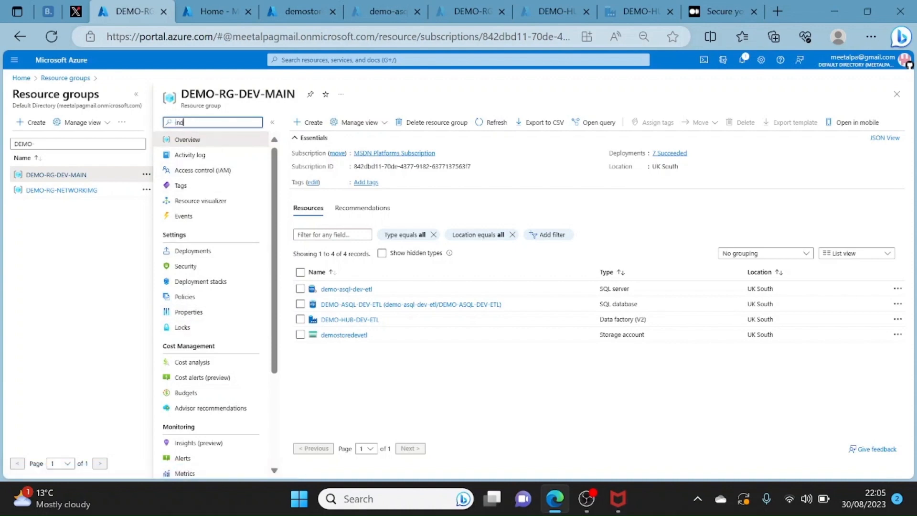
{"action": "key", "text": "BackSpace"}
{"action": "key", "text": "BackSpace"}
{"action": "key", "text": "BackSpace"}
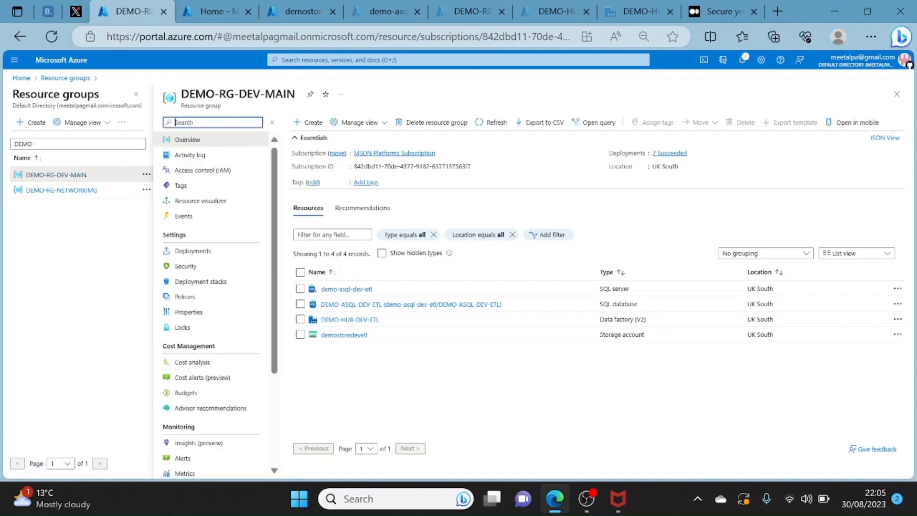
- Open the demo-asql-dev-etl SQL server and examine its managed identity settings, finding them with the search term iden
{"action": "left_click", "coordinate": [359, 289]}
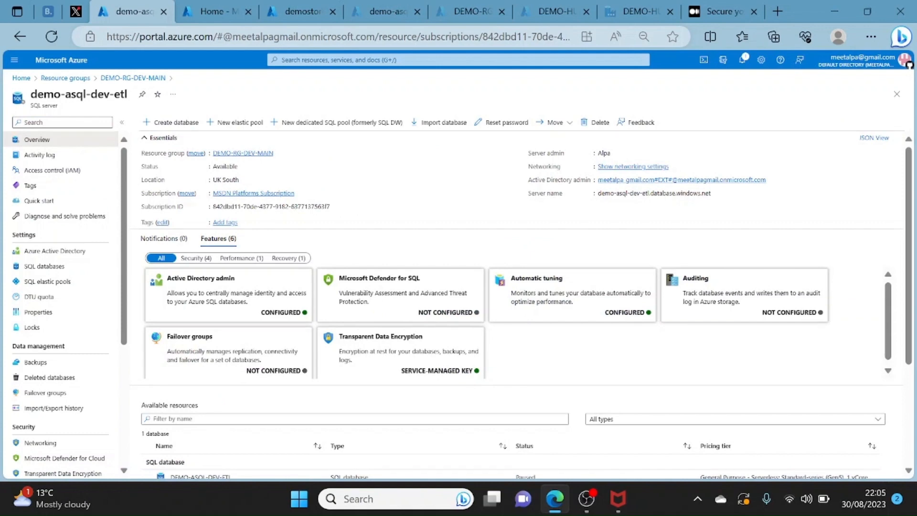
{"action": "left_click", "coordinate": [63, 122]}
{"action": "type", "text": "iden"}
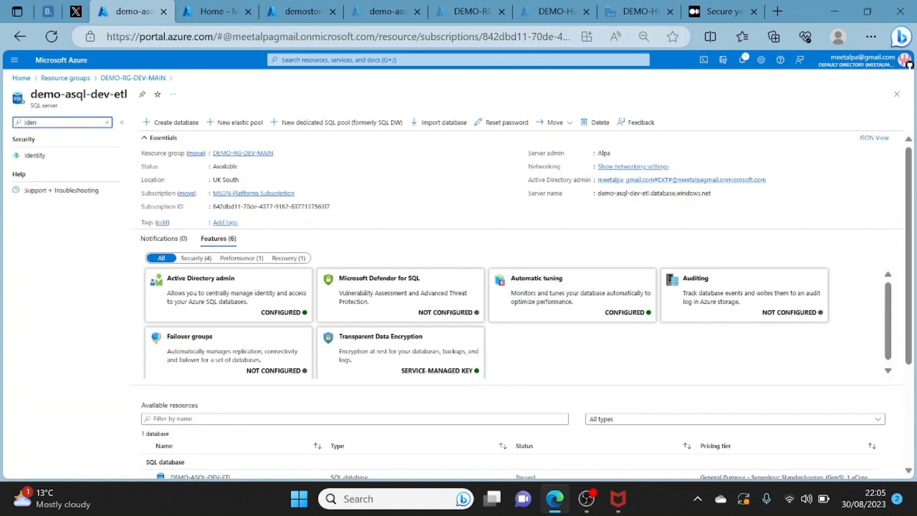
{"action": "left_click", "coordinate": [34, 156]}
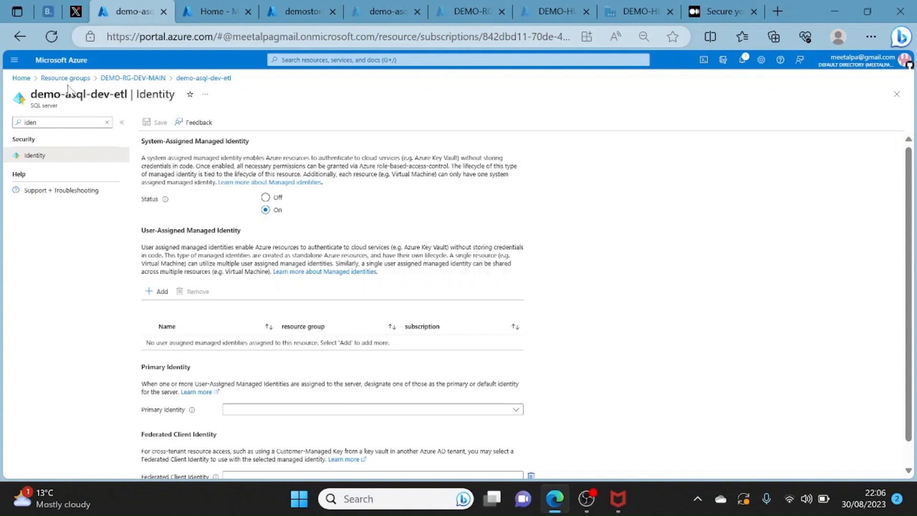
- Switch to the Medium article and read its setup steps, highlighting step 4 on the storage account and step 6 on the managed IR
{"action": "left_click", "coordinate": [718, 12]}
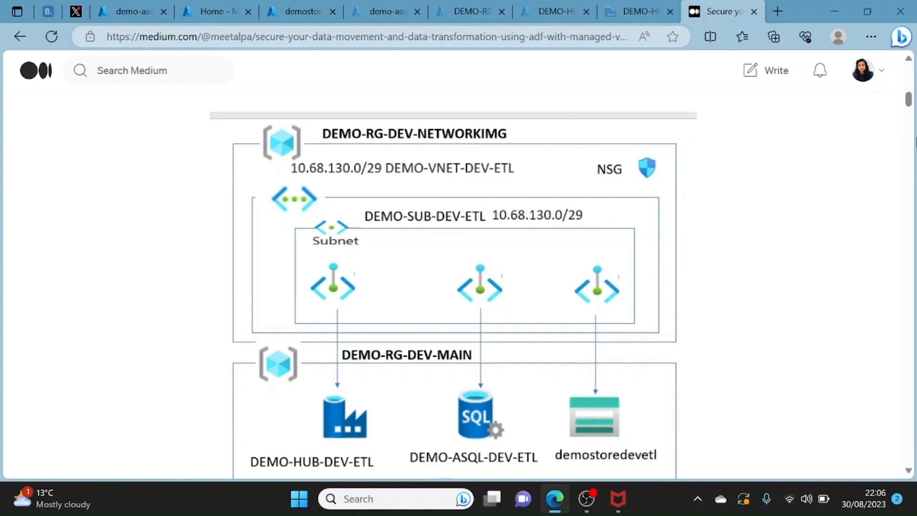
{"action": "left_click_drag", "start_coordinate": [910, 100], "coordinate": [913, 118]}
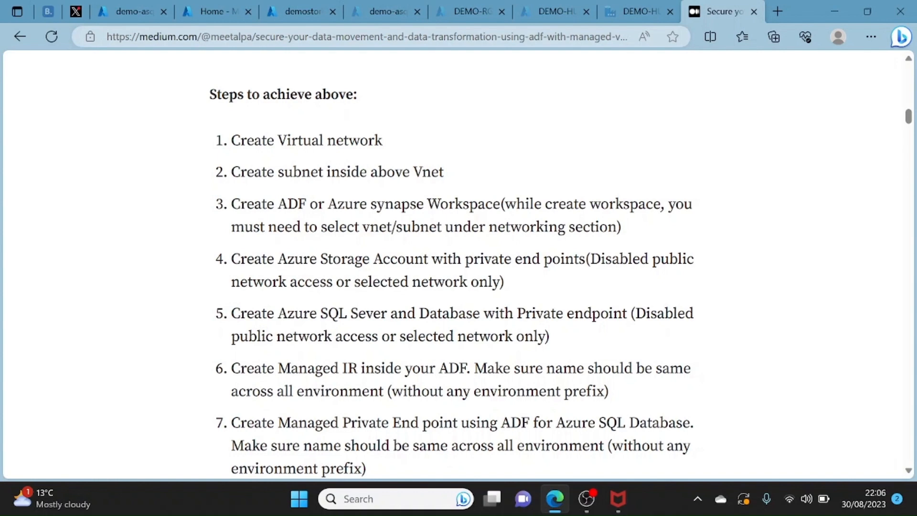
{"action": "left_click_drag", "start_coordinate": [505, 282], "coordinate": [239, 258]}
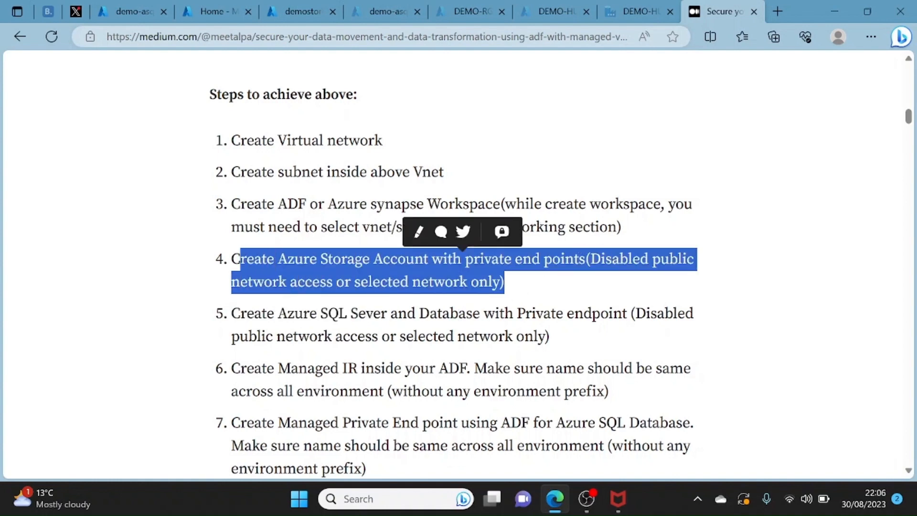
{"action": "triple_click", "coordinate": [618, 258]}
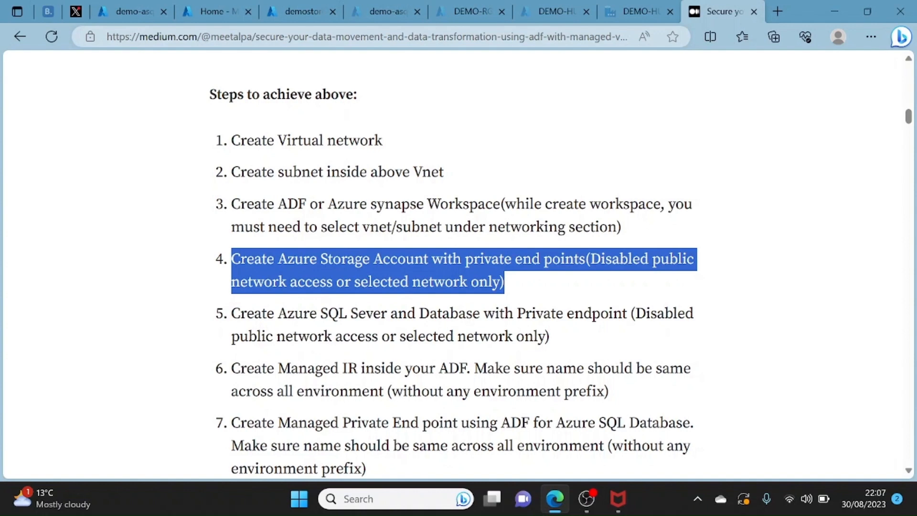
{"action": "left_click", "coordinate": [908, 471]}
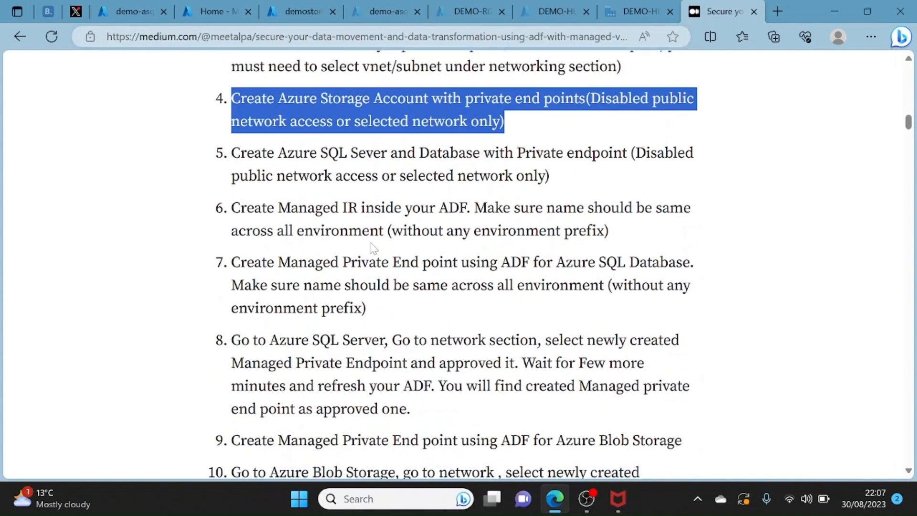
{"action": "left_click_drag", "start_coordinate": [609, 231], "coordinate": [227, 209]}
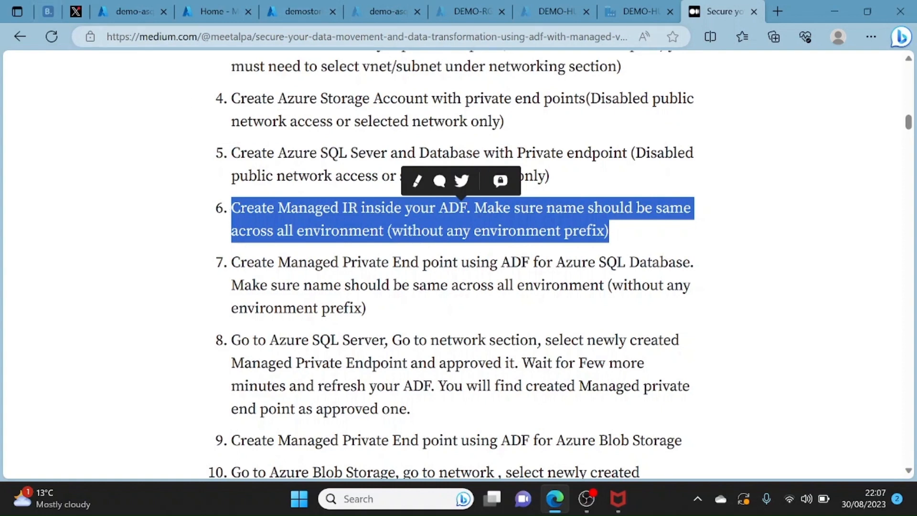
- Switch to Azure Data Factory Studio and view the integration runtimes of DEMO-HUB-DEV-ETL
{"action": "left_click", "coordinate": [635, 11]}
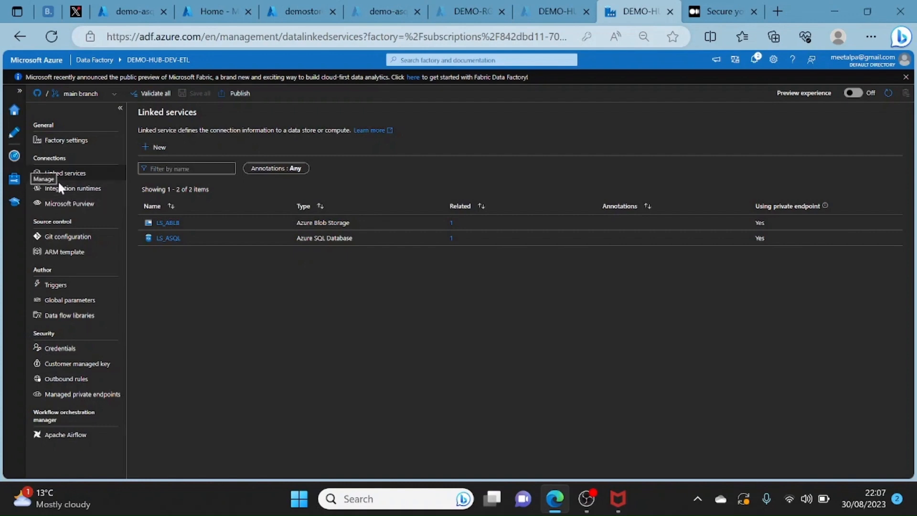
{"action": "left_click", "coordinate": [75, 190]}
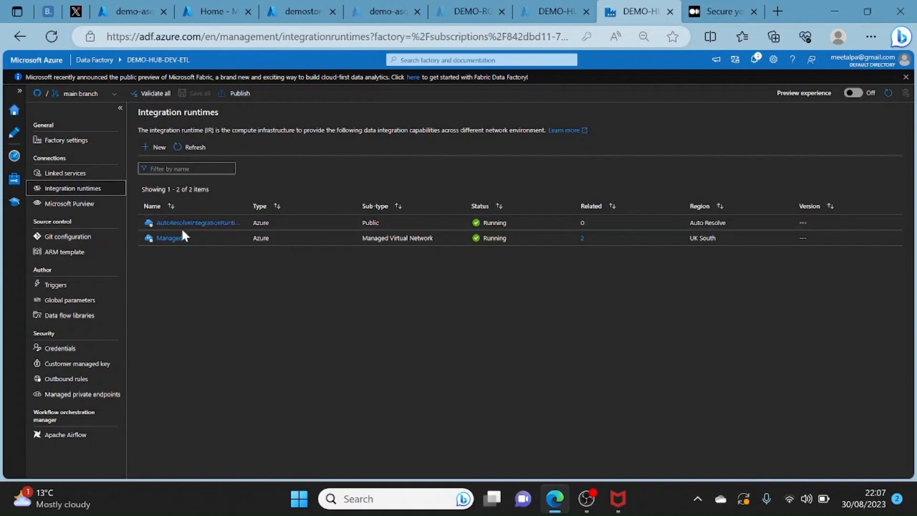
- Try to set up a new Azure integration runtime with its virtual network configuration enabled, leaving the setup without creating it
{"action": "left_click", "coordinate": [154, 148]}
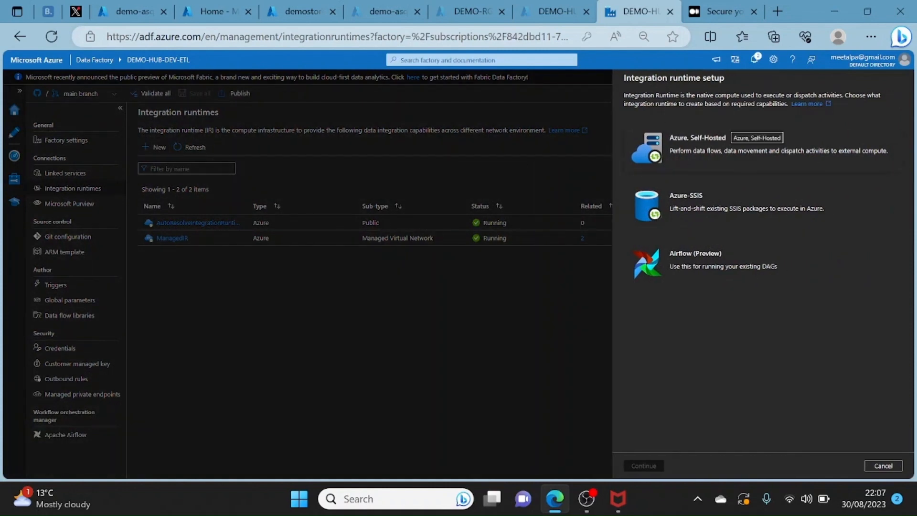
{"action": "left_click", "coordinate": [682, 144]}
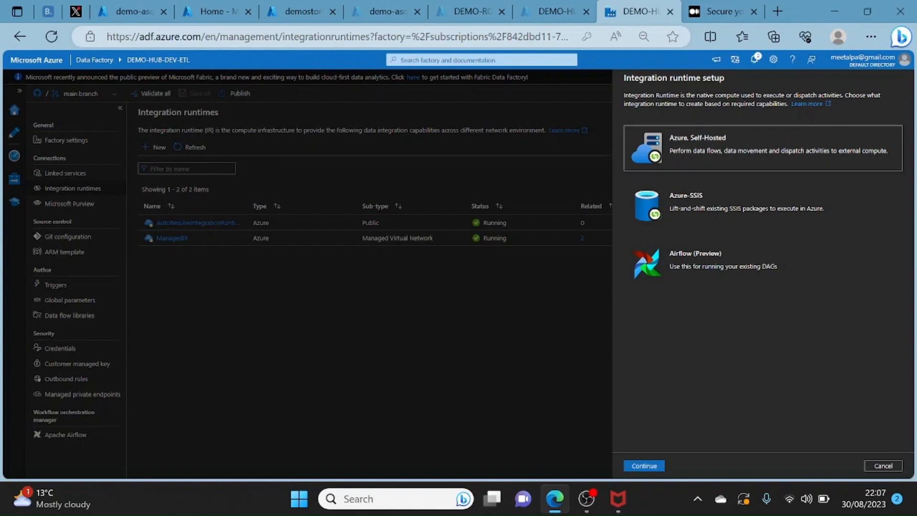
{"action": "left_click", "coordinate": [646, 466]}
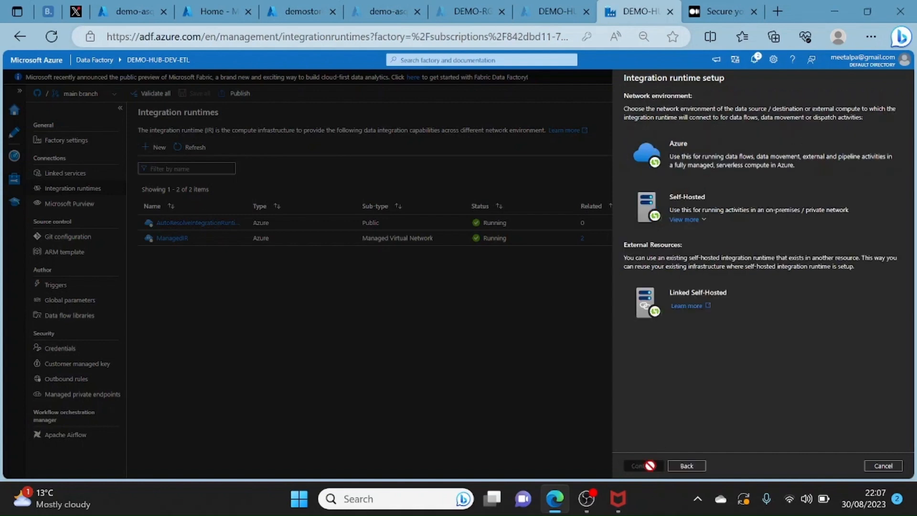
{"action": "left_click", "coordinate": [678, 153]}
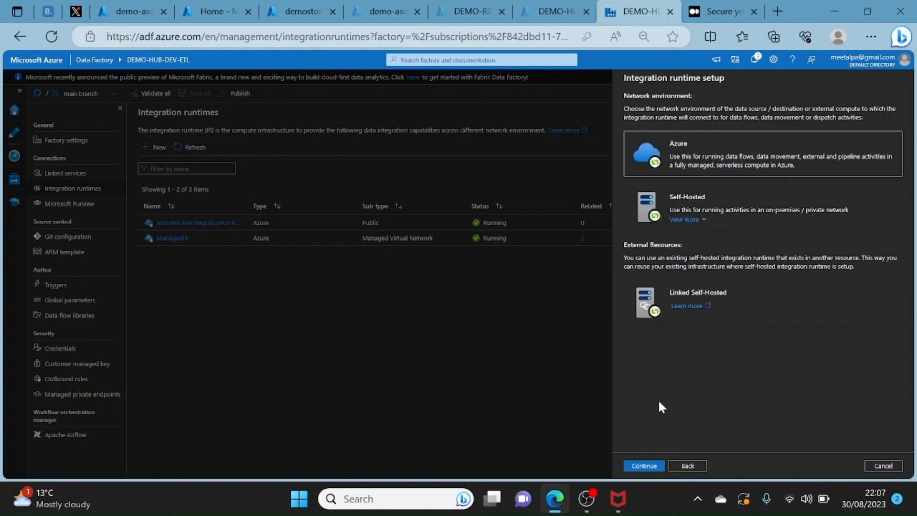
{"action": "left_click", "coordinate": [645, 467]}
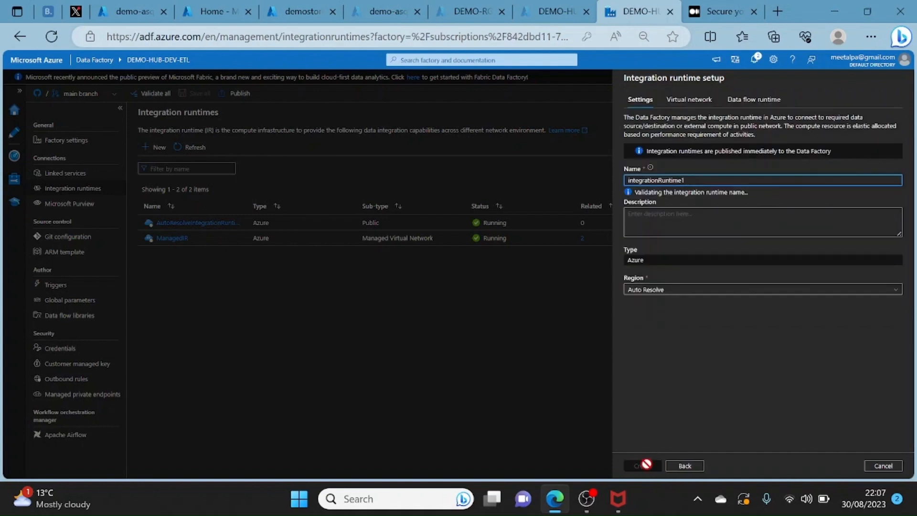
{"action": "double_click", "coordinate": [684, 180]}
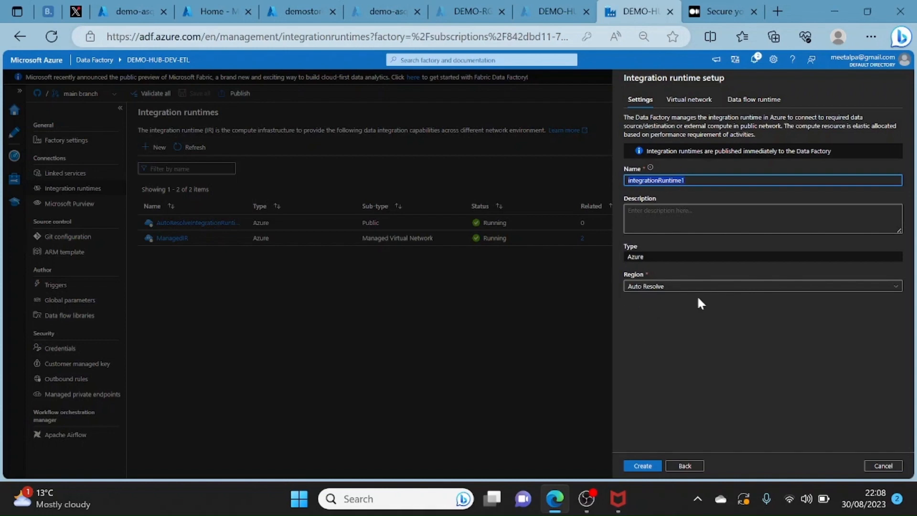
{"action": "left_click", "coordinate": [696, 103]}
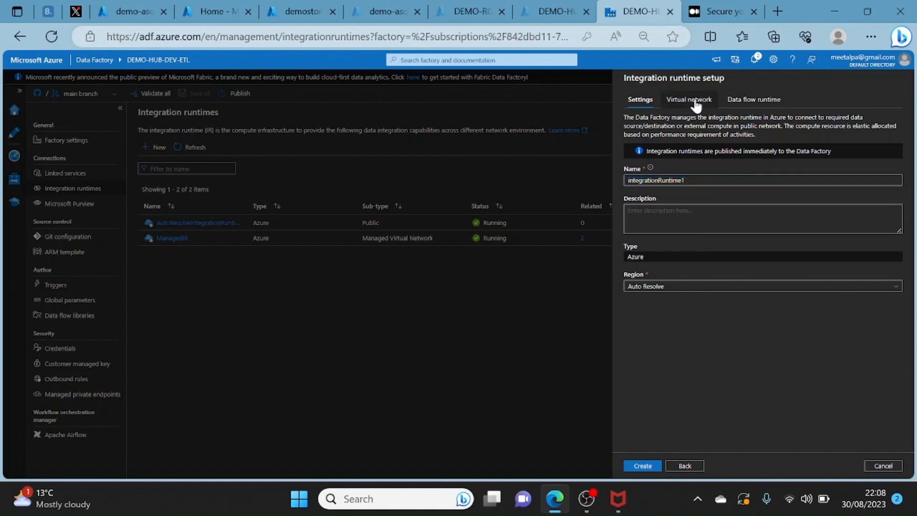
{"action": "left_click", "coordinate": [665, 130]}
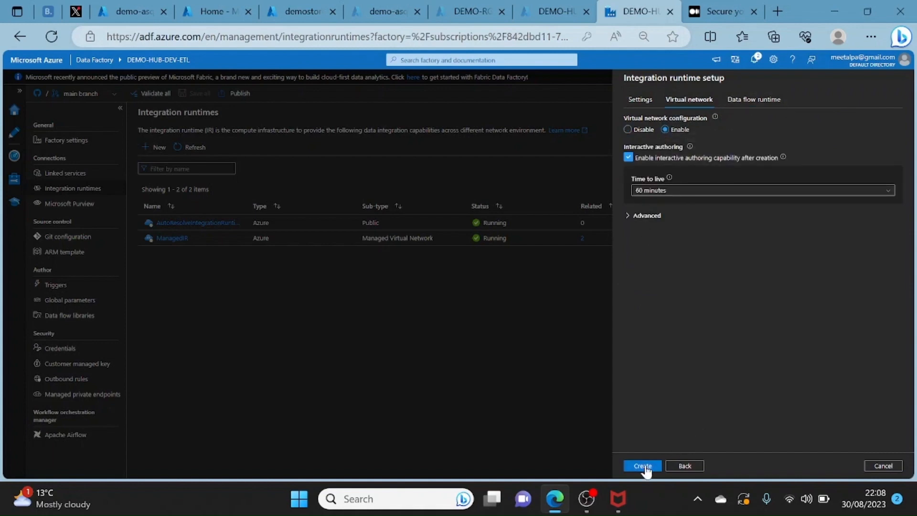
{"action": "left_click", "coordinate": [883, 466]}
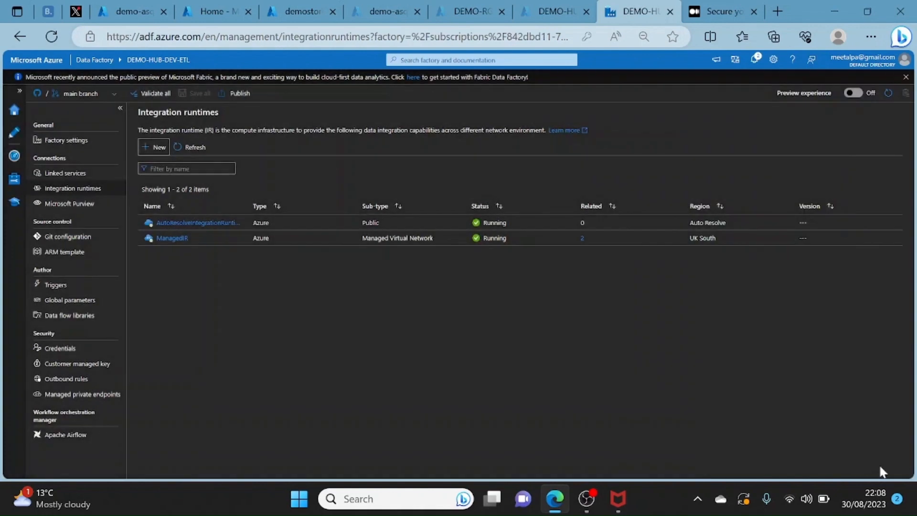
- Open the factory's managed private endpoints and start a new one for Azure Blob Storage
{"action": "left_click", "coordinate": [202, 240]}
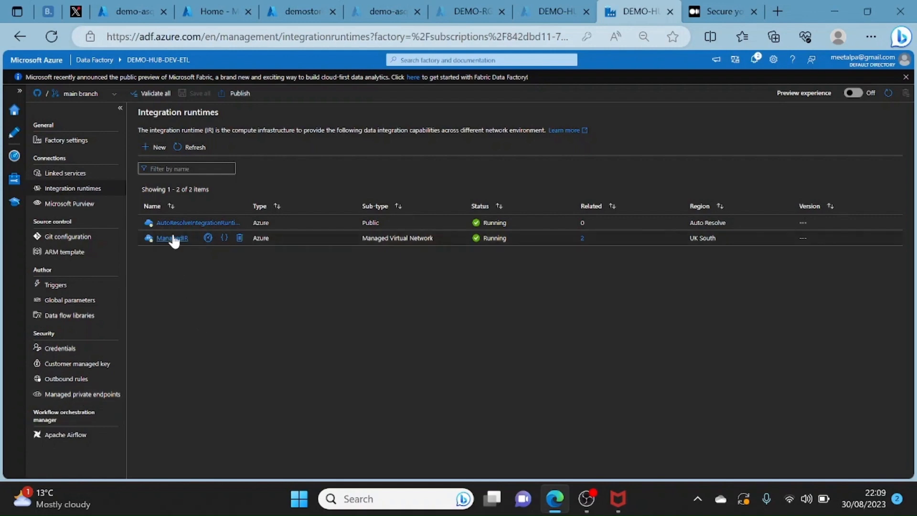
{"action": "left_click", "coordinate": [92, 395]}
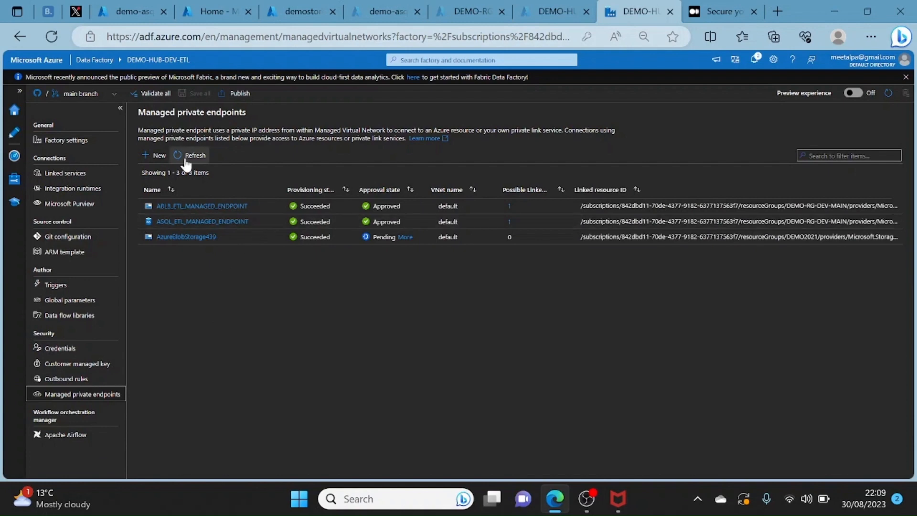
{"action": "left_click", "coordinate": [159, 156]}
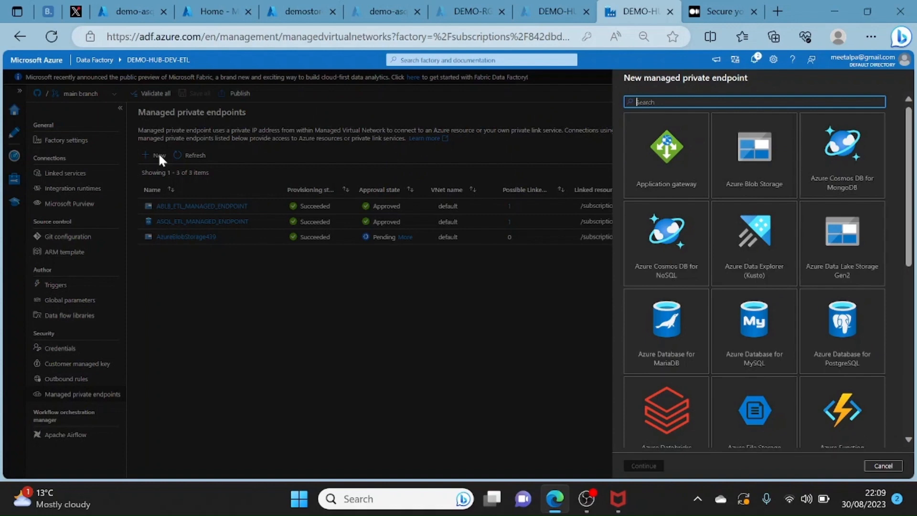
{"action": "left_click", "coordinate": [754, 165]}
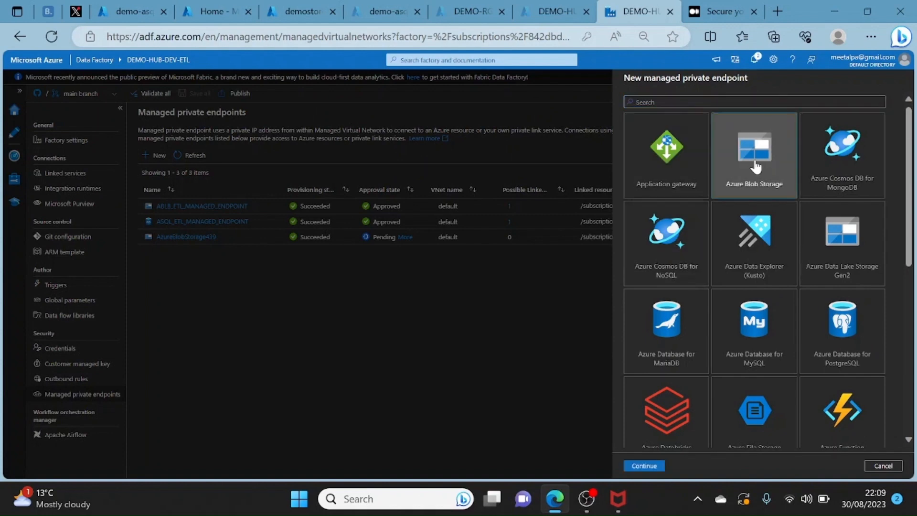
{"action": "left_click", "coordinate": [645, 466]}
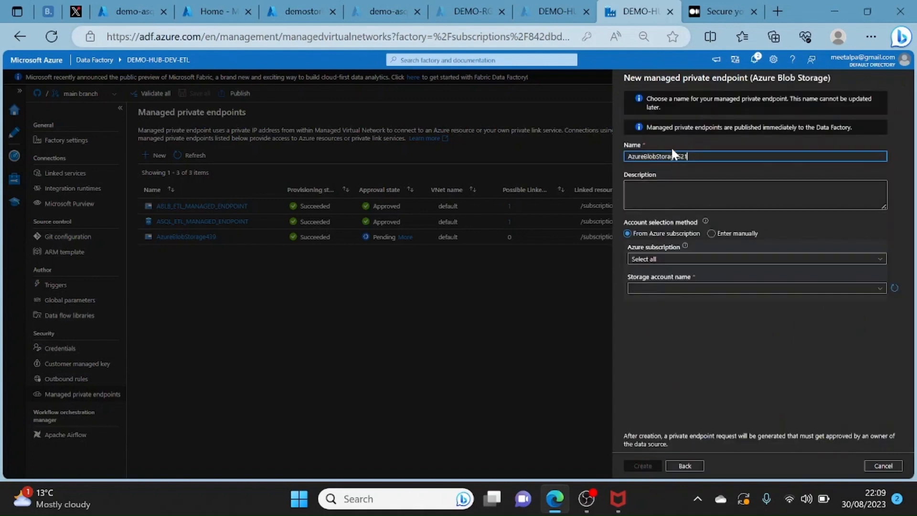
- Choose MSDN Platforms Subscription and the storage account demostoredevetl for the new Blob Storage managed private endpoint
{"action": "double_click", "coordinate": [687, 157]}
{"action": "left_click", "coordinate": [669, 263]}
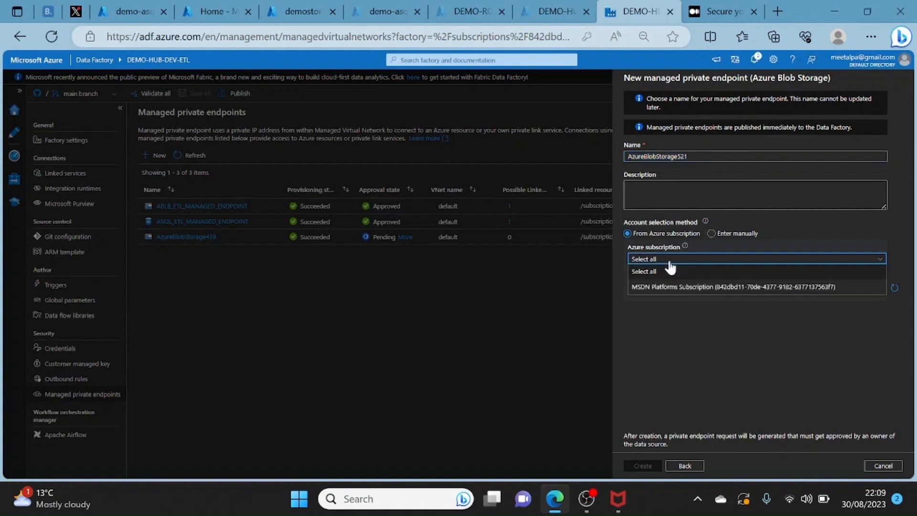
{"action": "left_click", "coordinate": [659, 287]}
{"action": "left_click", "coordinate": [669, 289]}
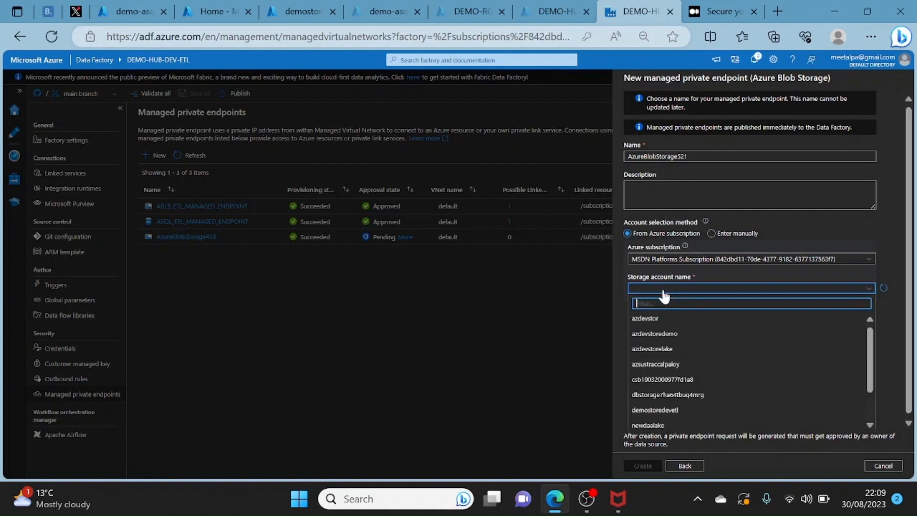
{"action": "type", "text": "etl"}
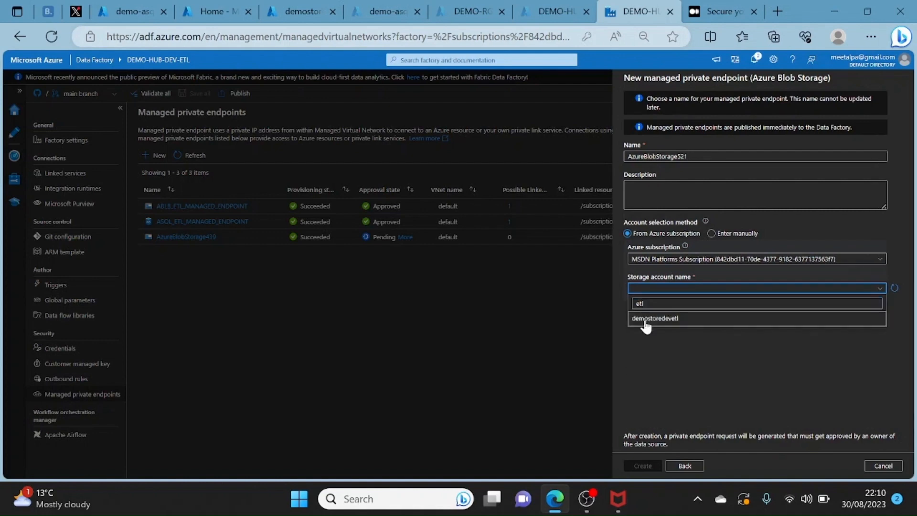
{"action": "left_click", "coordinate": [646, 320]}
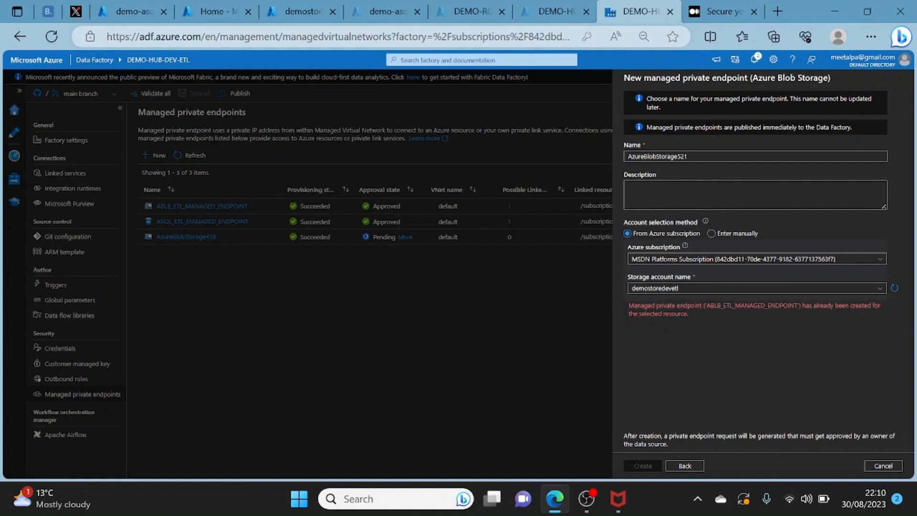
- Change the new endpoint's storage account to azdevstoredemo, then cancel the setup and discard the changes
{"action": "left_click", "coordinate": [741, 288]}
{"action": "type", "text": "et"}
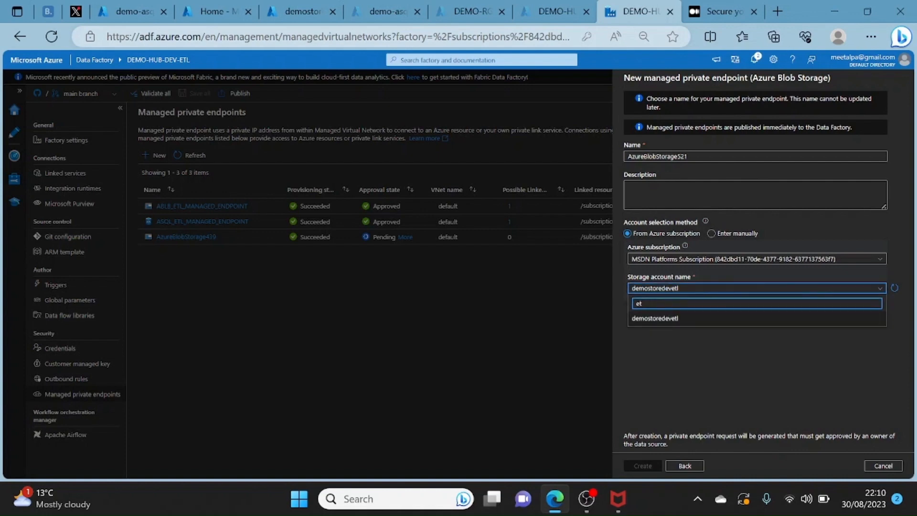
{"action": "key", "text": "BackSpace"}
{"action": "key", "text": "BackSpace"}
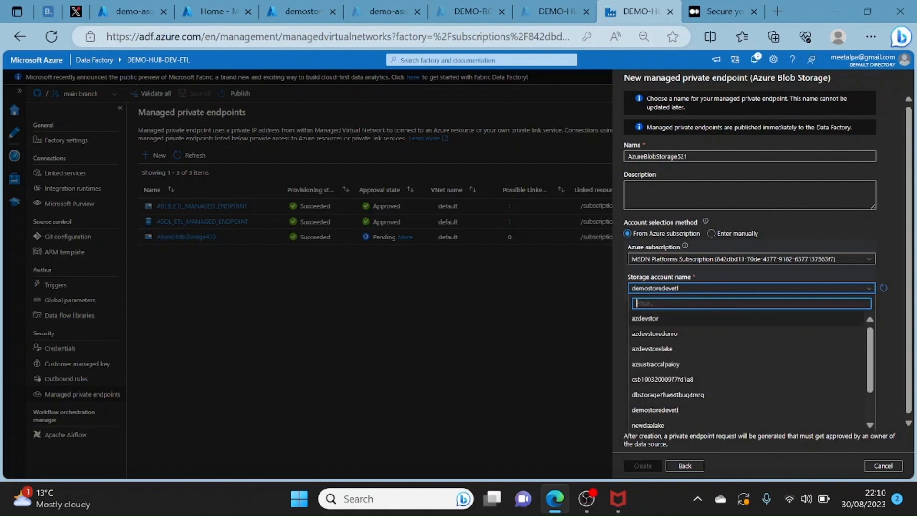
{"action": "left_click", "coordinate": [646, 335]}
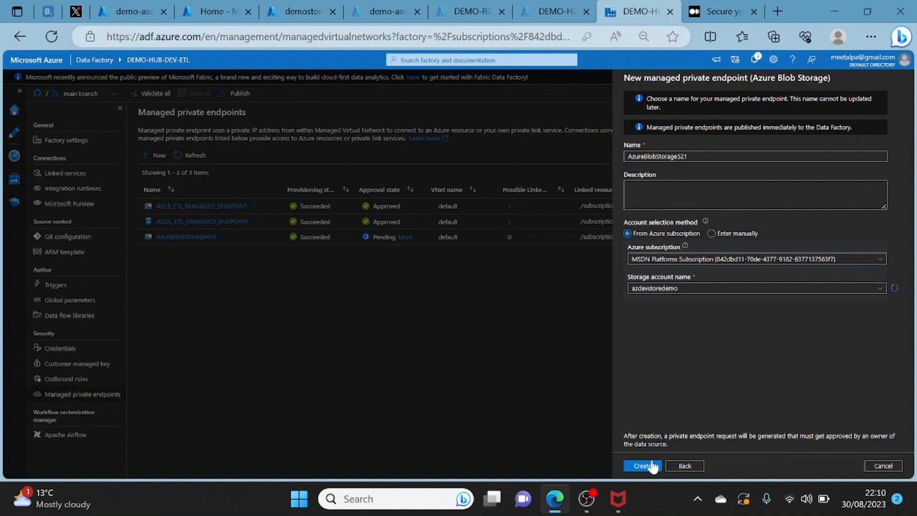
{"action": "left_click", "coordinate": [886, 466]}
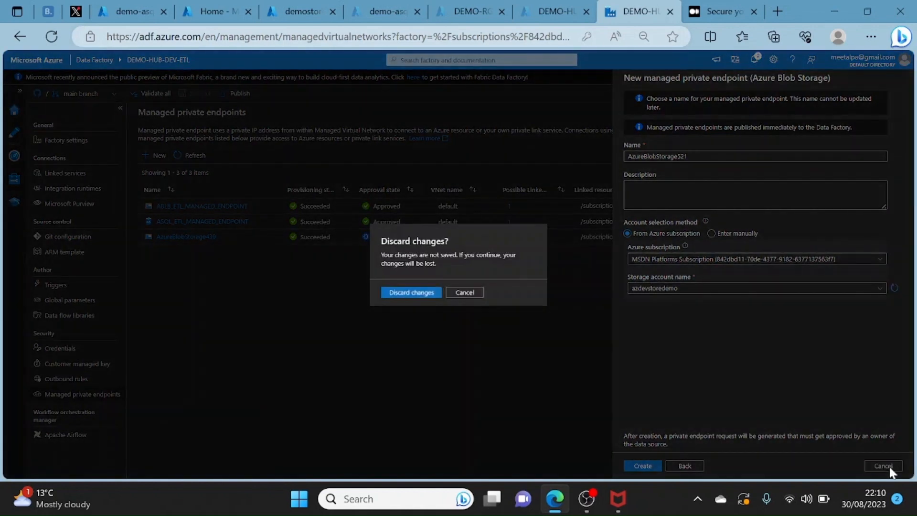
{"action": "left_click", "coordinate": [420, 293]}
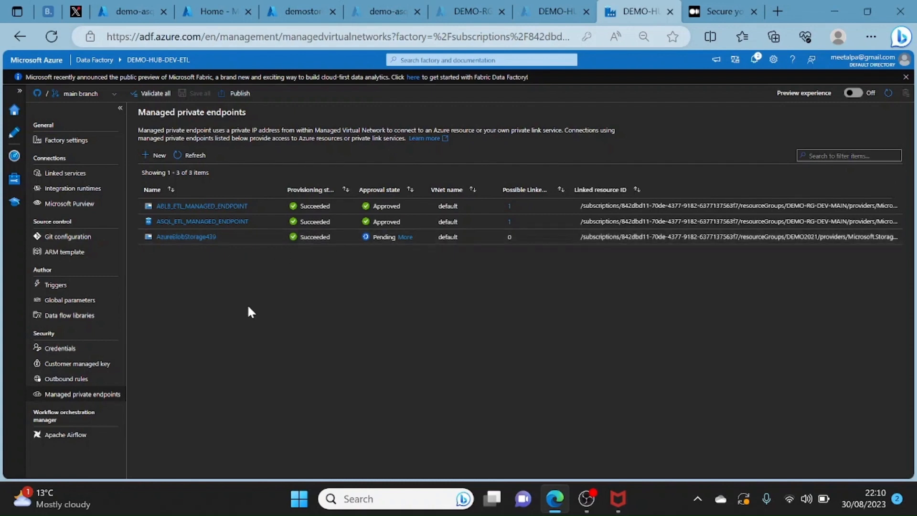
- Open the Azure portal home page in a new browser tab and activate its resource search
{"action": "left_click", "coordinate": [778, 12]}
{"action": "type", "text": "po"}
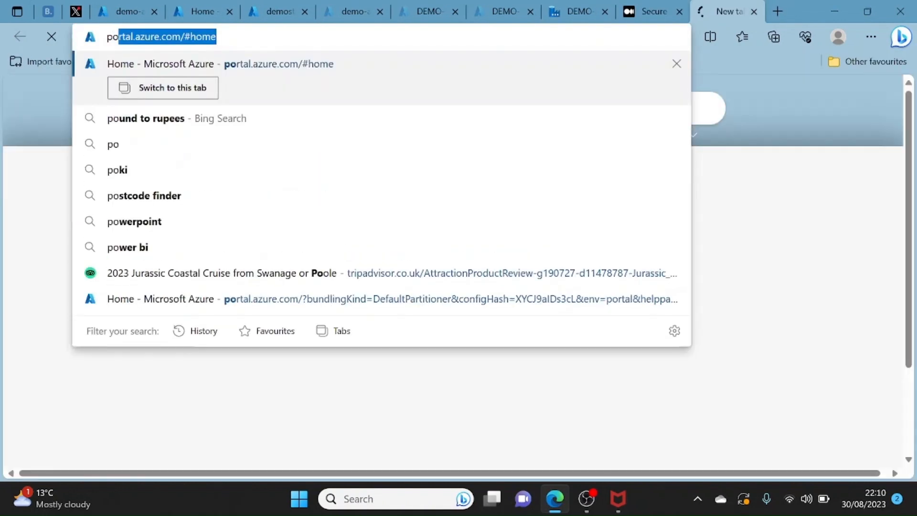
{"action": "type", "text": "#"}
{"action": "key", "text": "Return"}
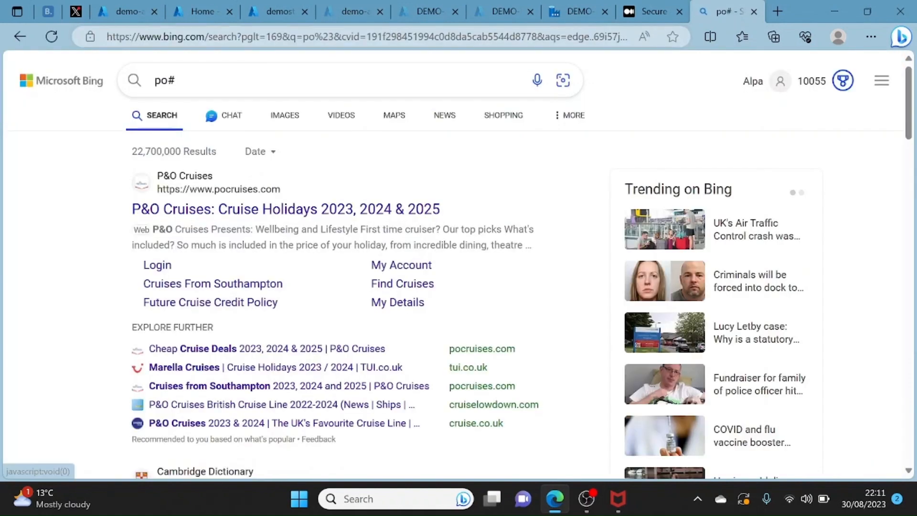
{"action": "left_click", "coordinate": [273, 37]}
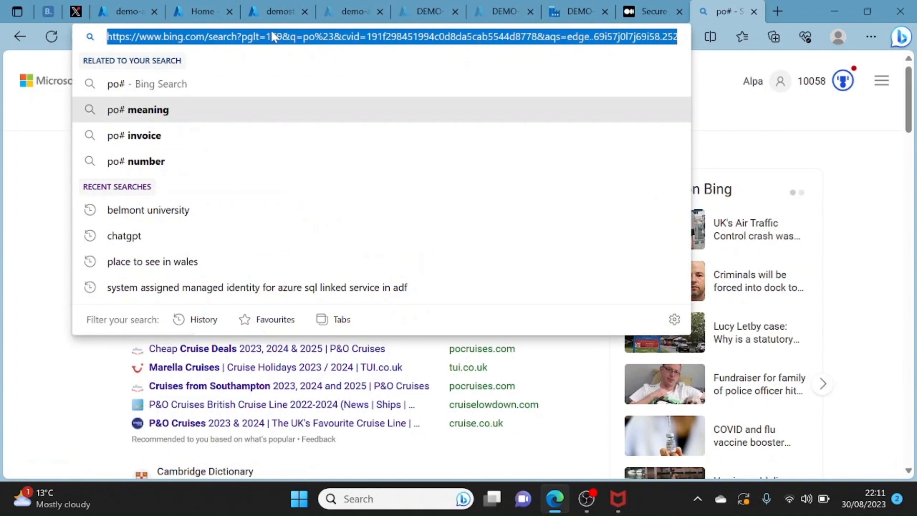
{"action": "type", "text": "po"}
{"action": "key", "text": "Return"}
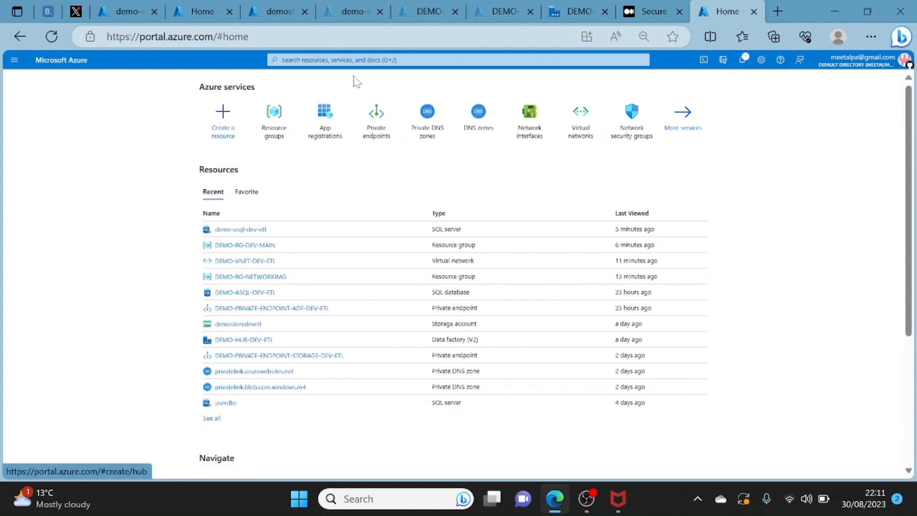
{"action": "left_click", "coordinate": [282, 60]}
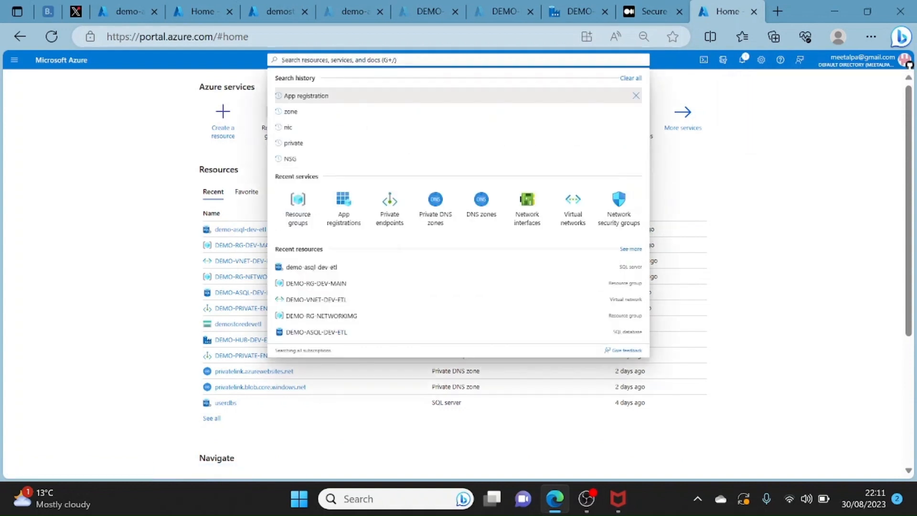
- Return to Data Factory Studio, open the managed private endpoint AzureBlobStorage439 and copy its target resource ID
{"action": "left_click", "coordinate": [353, 16]}
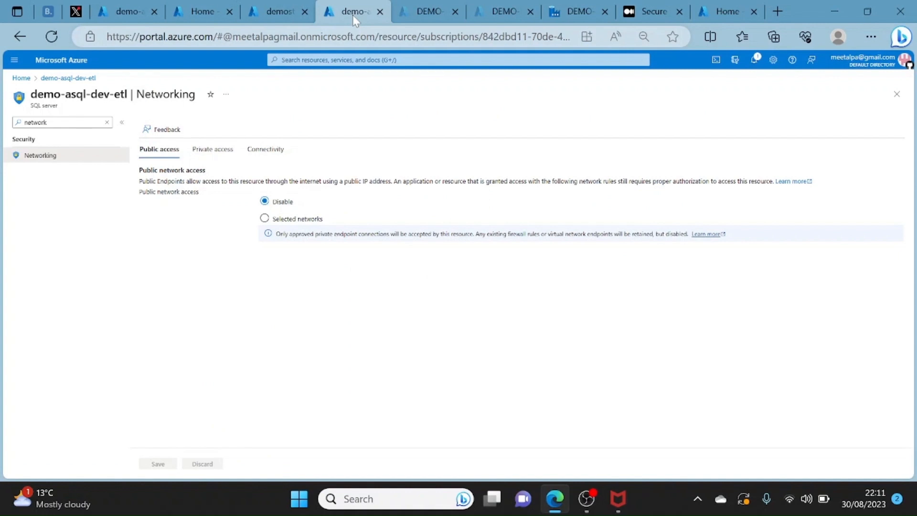
{"action": "left_click", "coordinate": [719, 9]}
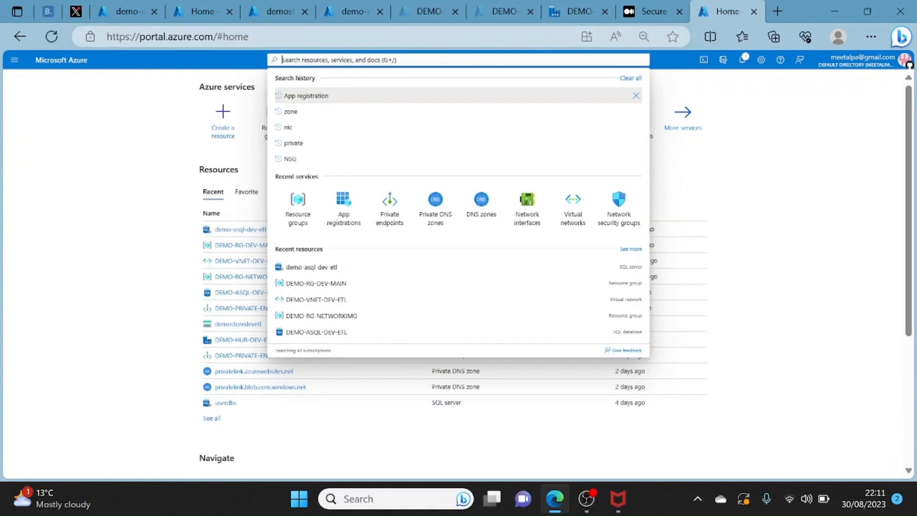
{"action": "left_click", "coordinate": [588, 10]}
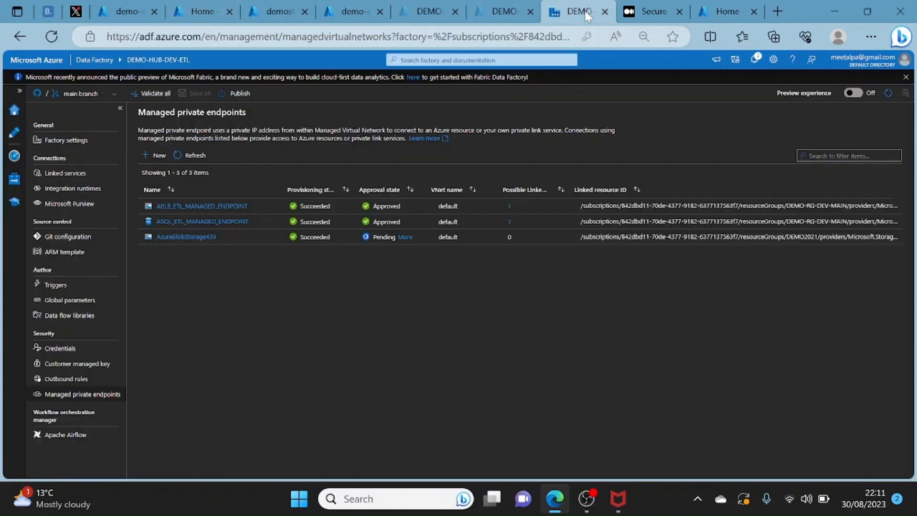
{"action": "left_click", "coordinate": [208, 238]}
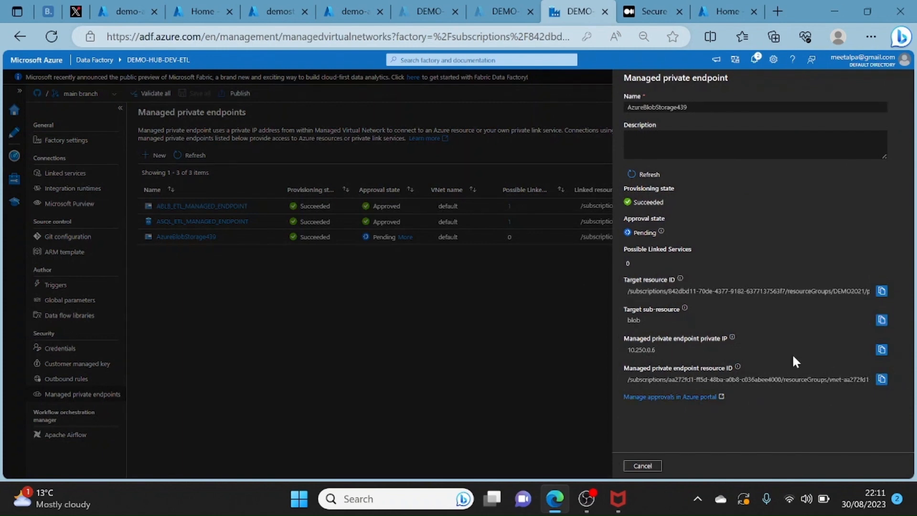
{"action": "left_click", "coordinate": [881, 292]}
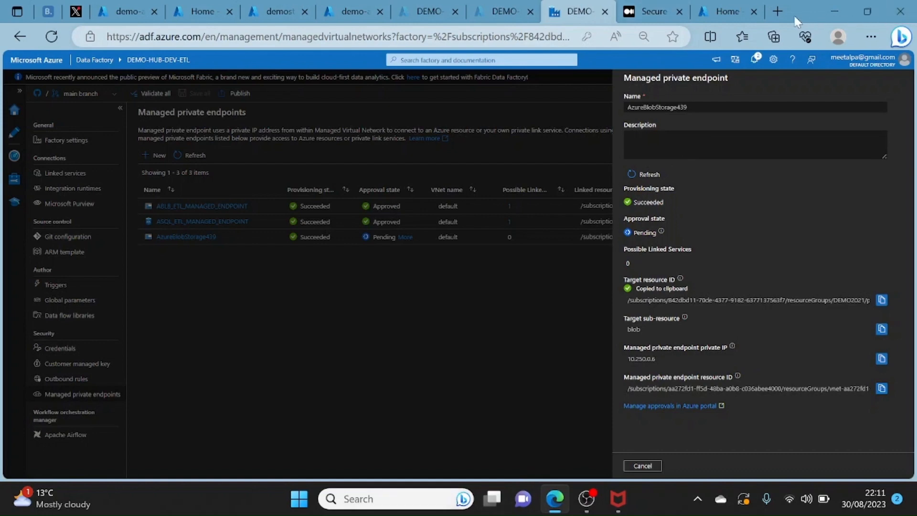
- Extract the storage account name azdevstor from the copied resource ID and open that account in the Azure portal
{"action": "left_click", "coordinate": [775, 15]}
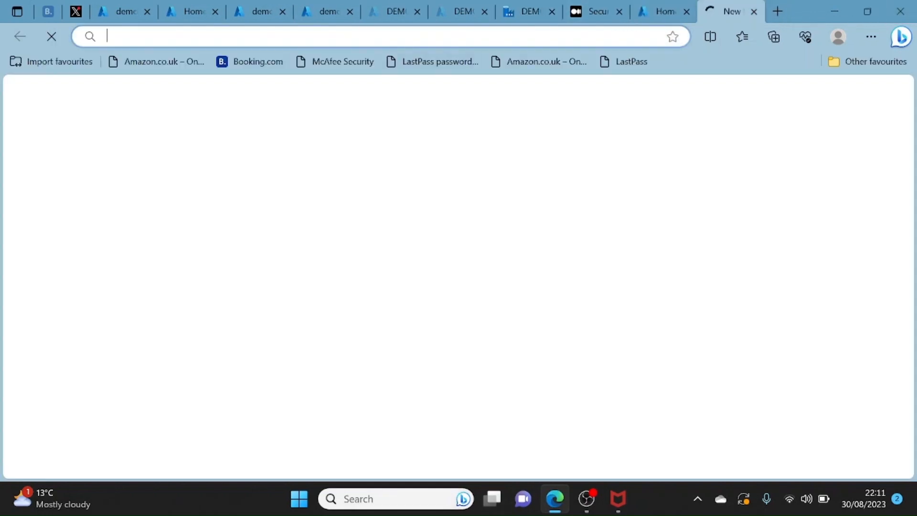
{"action": "key", "text": "ctrl+v"}
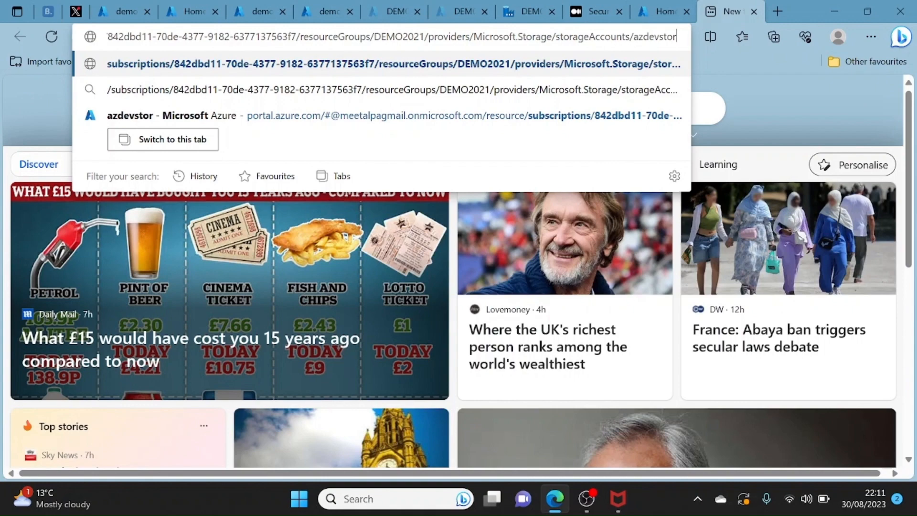
{"action": "double_click", "coordinate": [655, 37]}
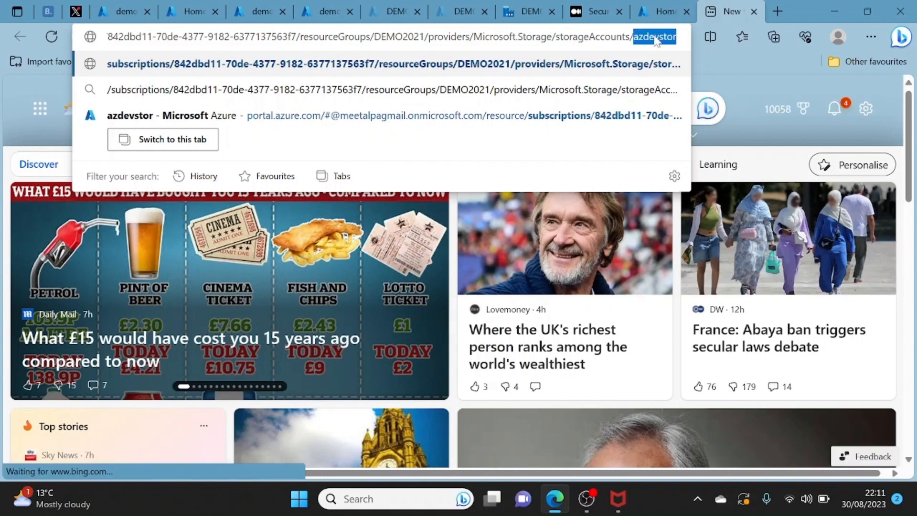
{"action": "left_click", "coordinate": [660, 18]}
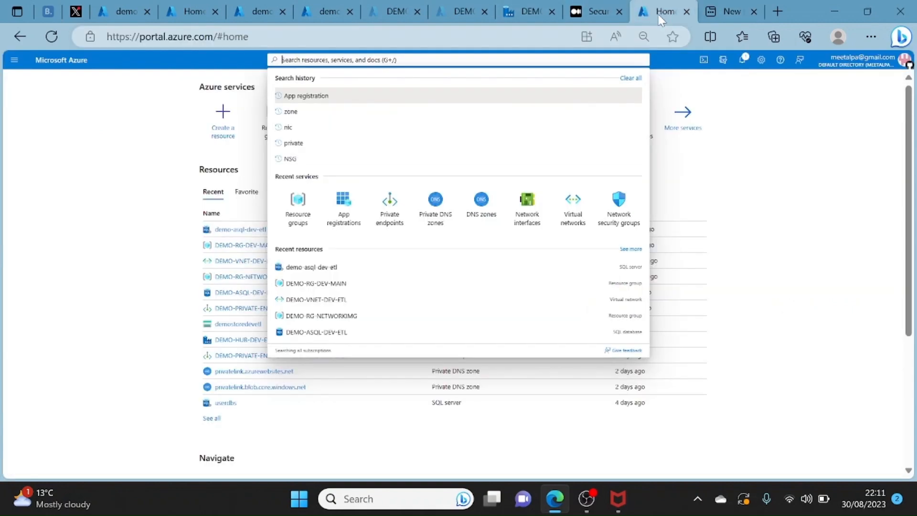
{"action": "key", "text": "ctrl+v"}
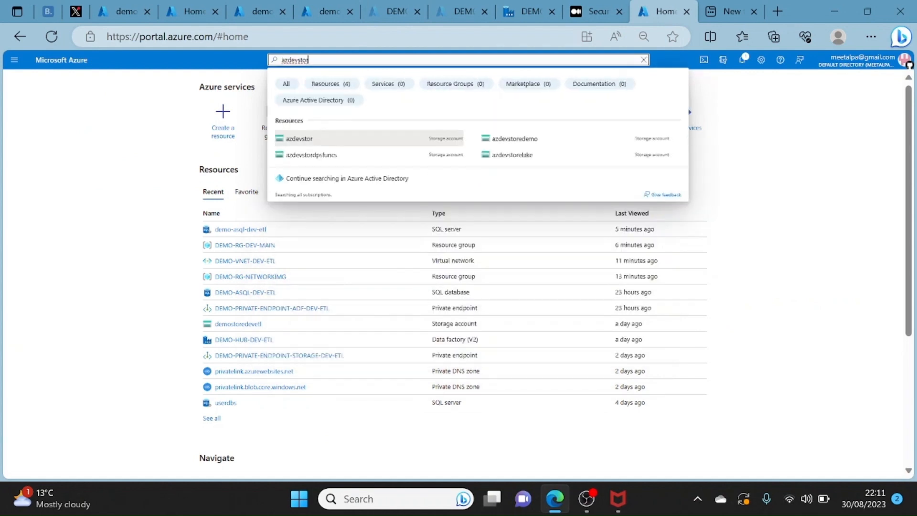
{"action": "left_click", "coordinate": [297, 141]}
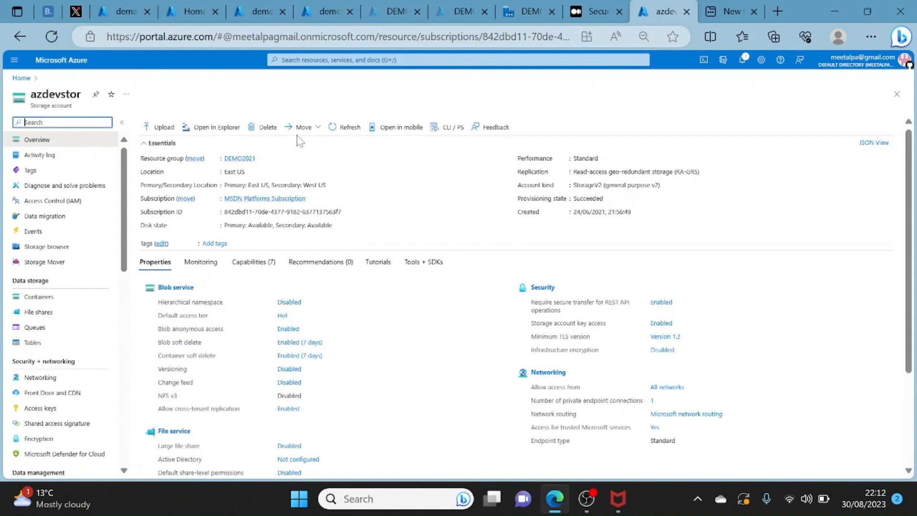
- View the private endpoint connections in azdevstor's networking settings and examine the requested connection's state and description
{"action": "left_click", "coordinate": [40, 378]}
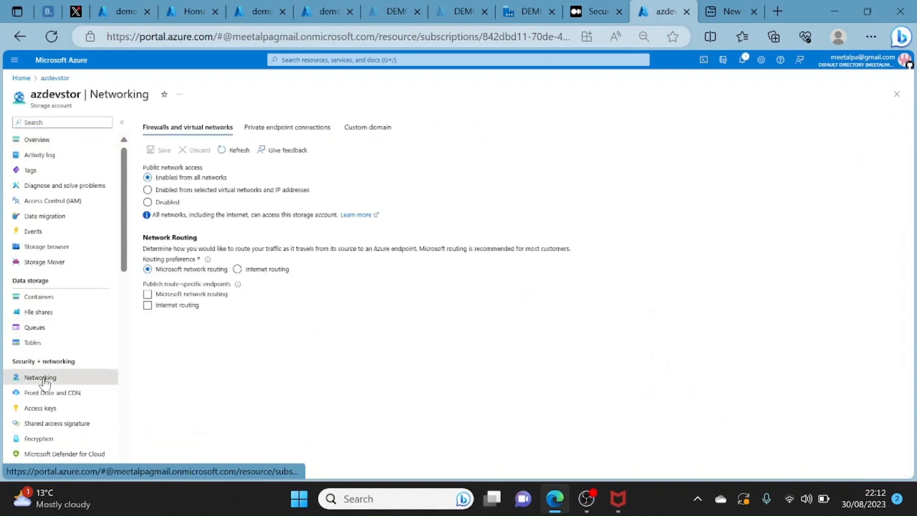
{"action": "left_click", "coordinate": [262, 132]}
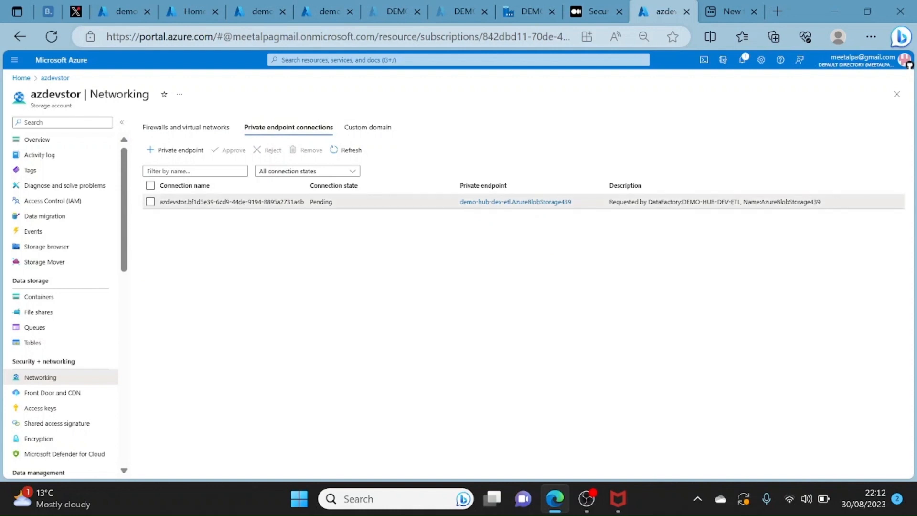
{"action": "double_click", "coordinate": [321, 201]}
{"action": "left_click_drag", "start_coordinate": [613, 202], "coordinate": [845, 217]}
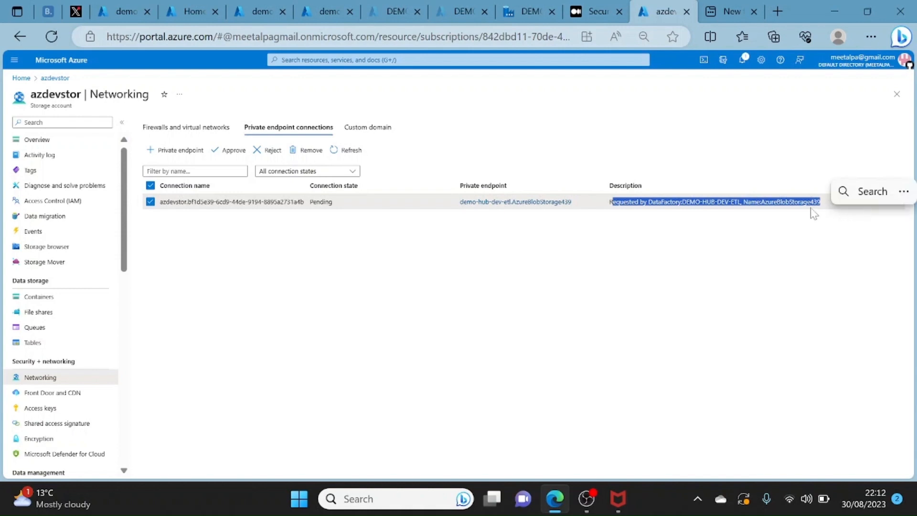
{"action": "left_click_drag", "start_coordinate": [786, 205], "coordinate": [786, 204]}
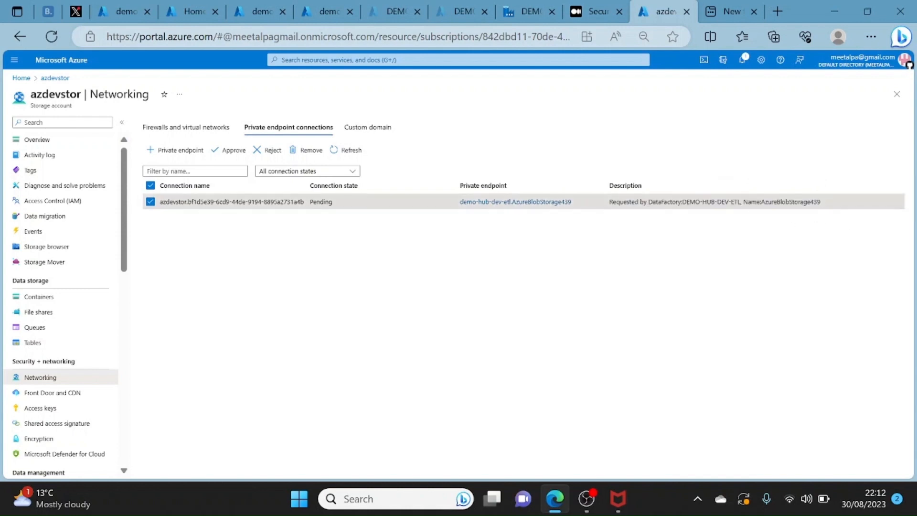
{"action": "double_click", "coordinate": [785, 205]}
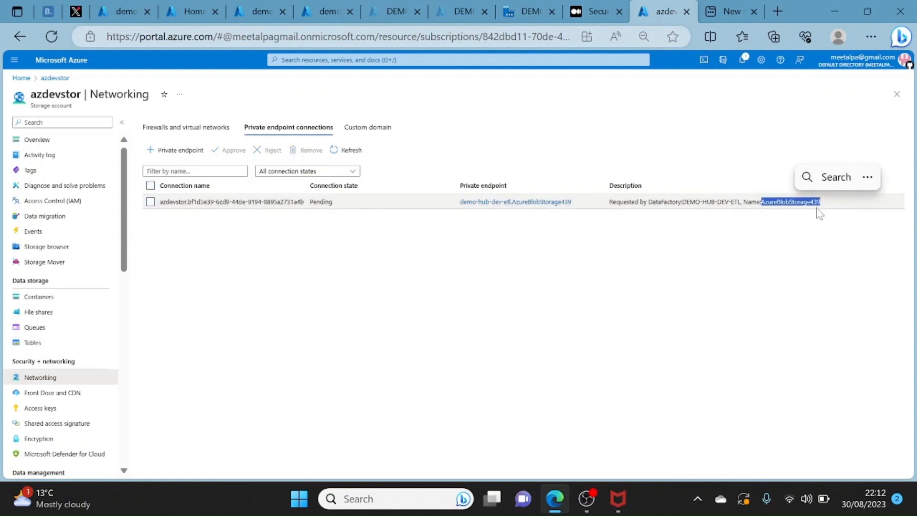
- Check the endpoint in Data Factory Studio against the request, then approve the AzureBlobStorage439 private endpoint connection on azdevstor
{"action": "left_click", "coordinate": [530, 11]}
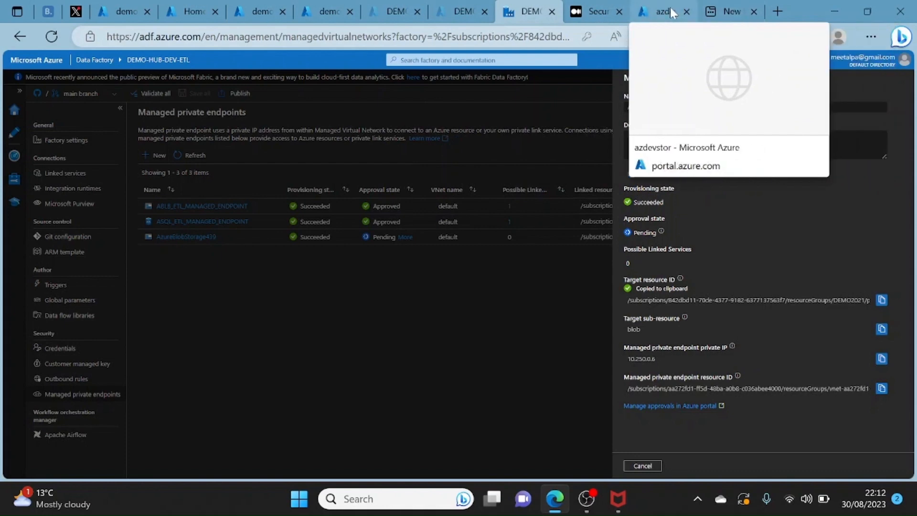
{"action": "left_click", "coordinate": [671, 11]}
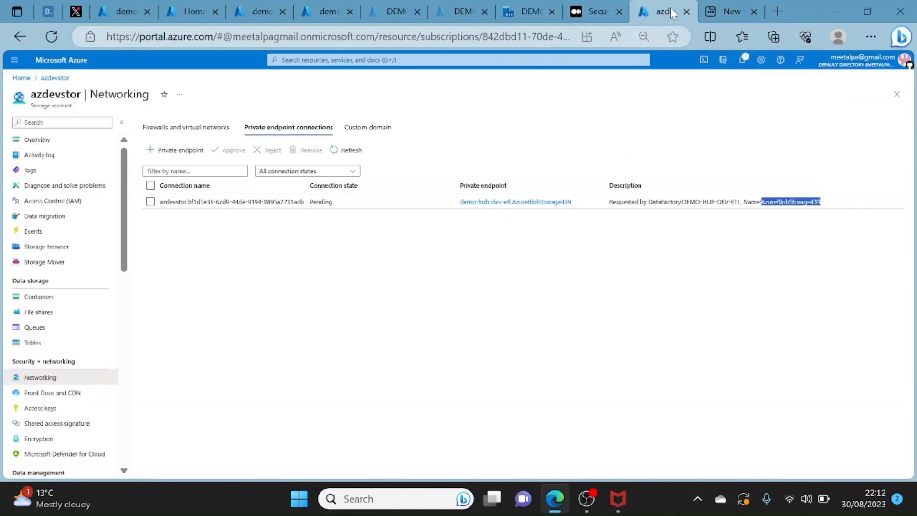
{"action": "left_click", "coordinate": [151, 202]}
{"action": "left_click", "coordinate": [151, 202]}
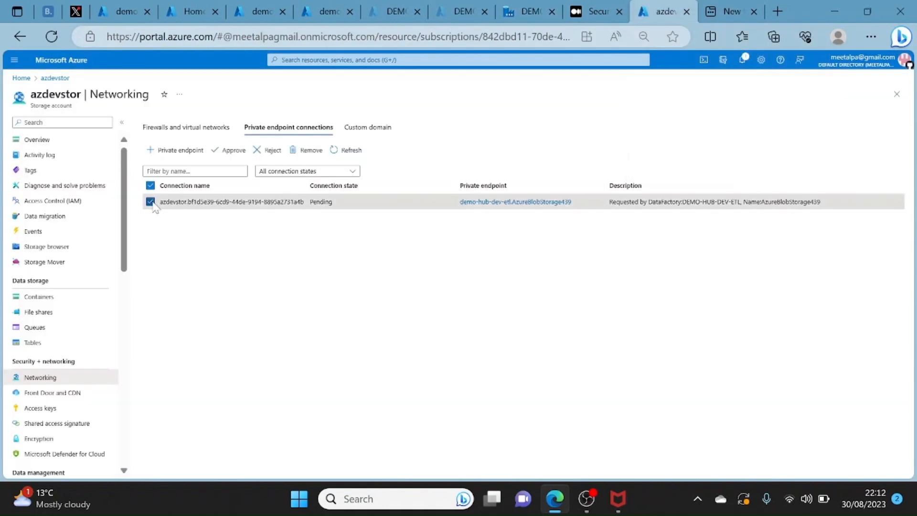
{"action": "left_click", "coordinate": [228, 151]}
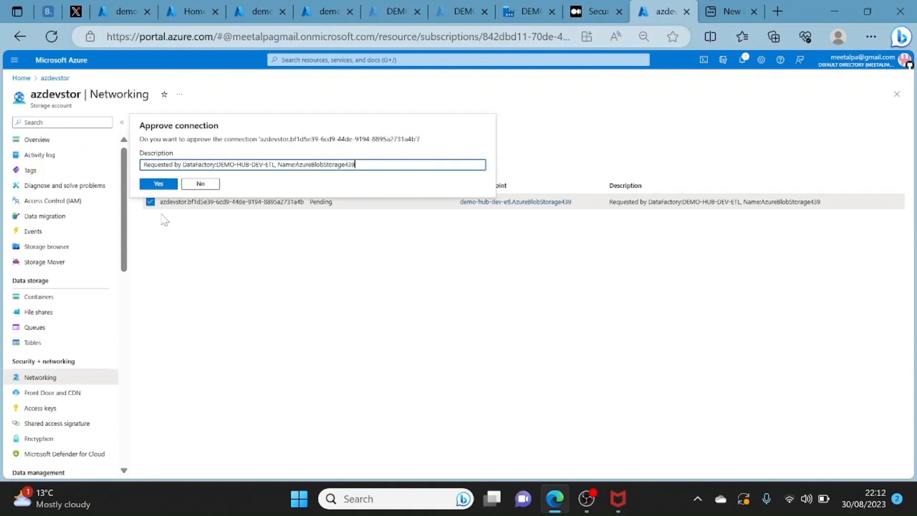
{"action": "left_click", "coordinate": [156, 184]}
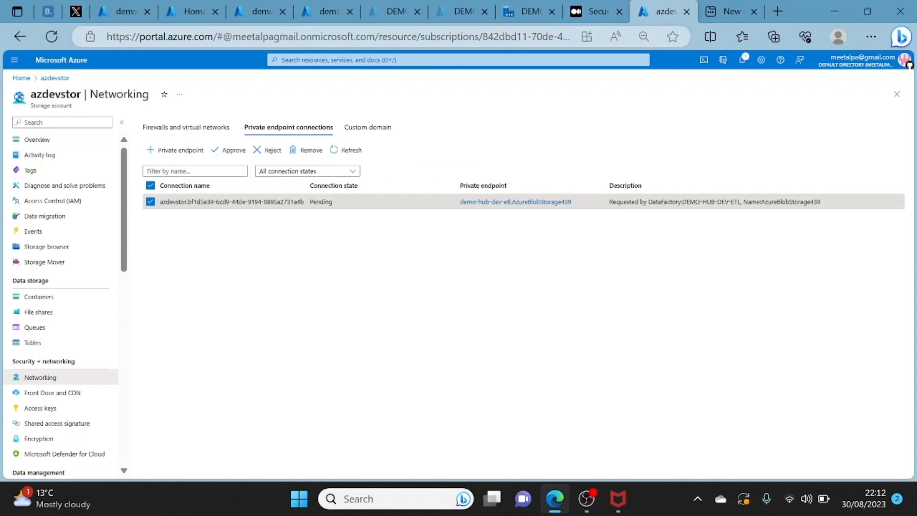
- Return to Data Factory Studio, close the AzureBlobStorage439 details and examine the approval states of the managed private endpoints
{"action": "left_click", "coordinate": [523, 14]}
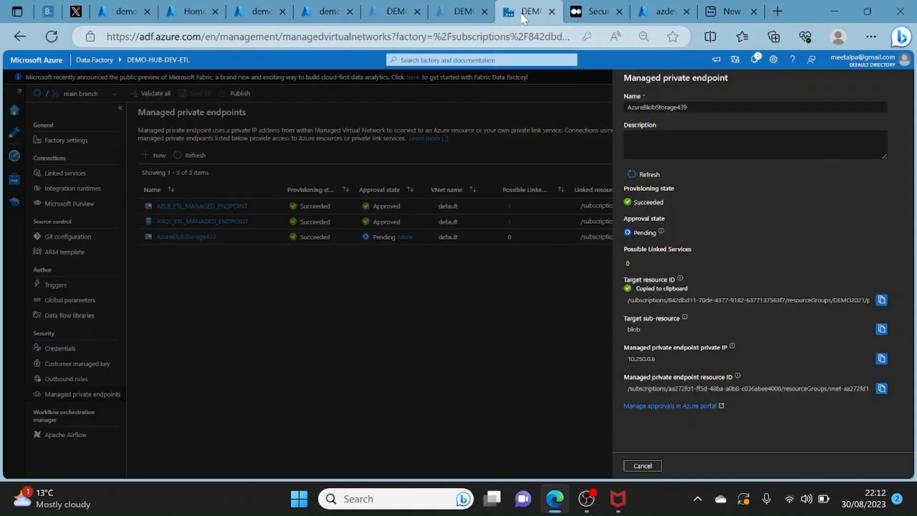
{"action": "left_click", "coordinate": [646, 465]}
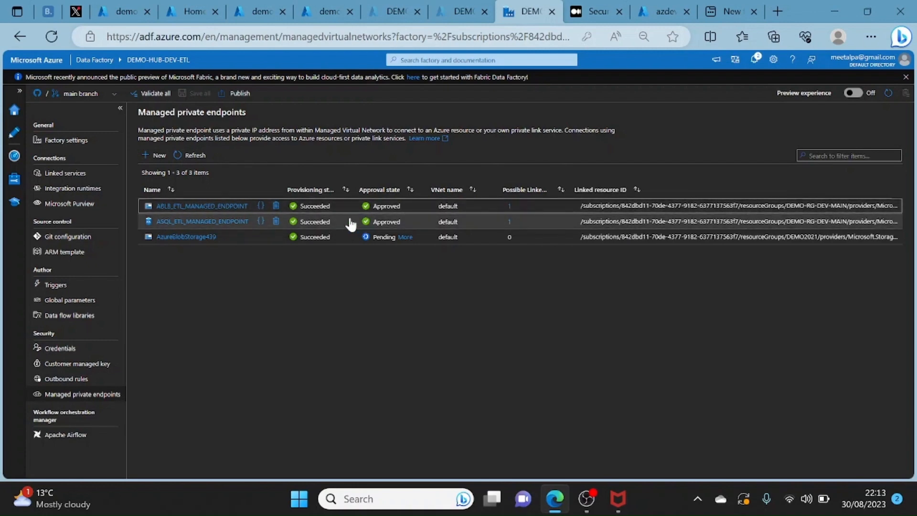
{"action": "right_click", "coordinate": [257, 215]}
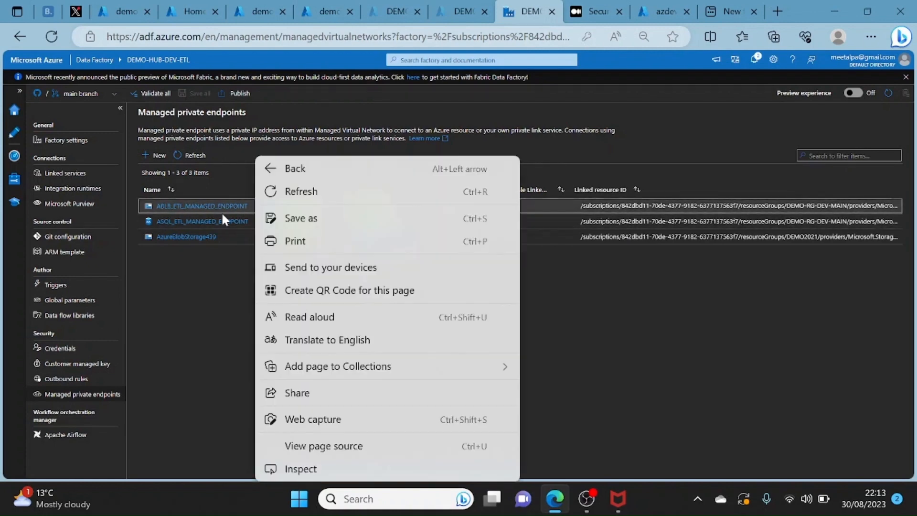
{"action": "left_click", "coordinate": [214, 345]}
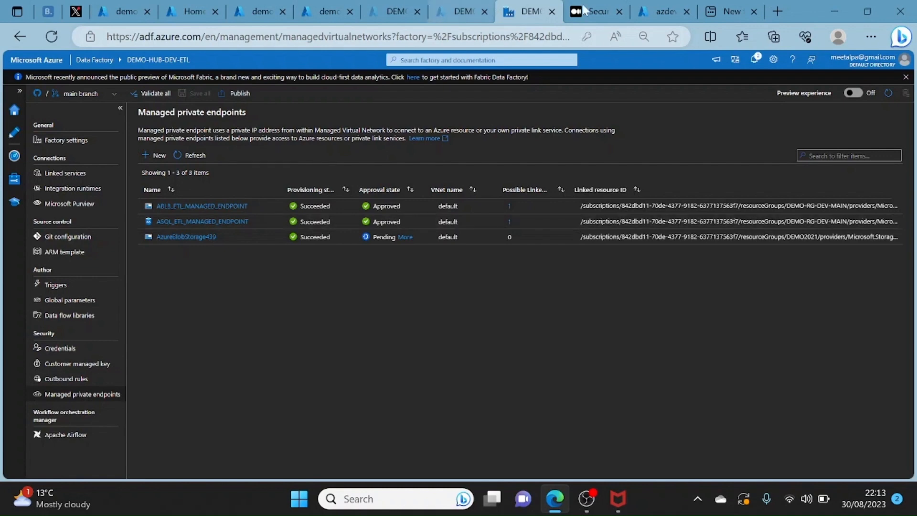
- View the private endpoint connections in the networking settings of SQL server demo-asql-dev-etl and compare them with Data Factory's managed private endpoints
{"action": "left_click", "coordinate": [399, 14]}
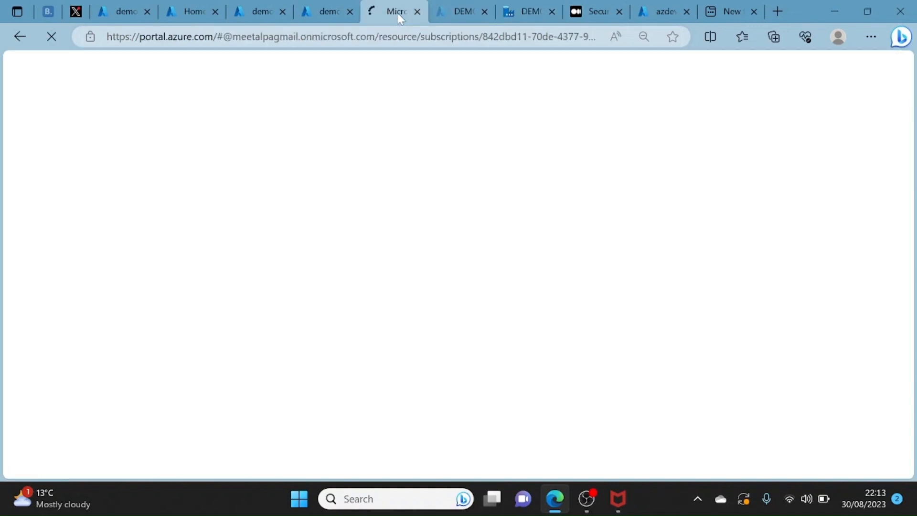
{"action": "left_click", "coordinate": [462, 13]}
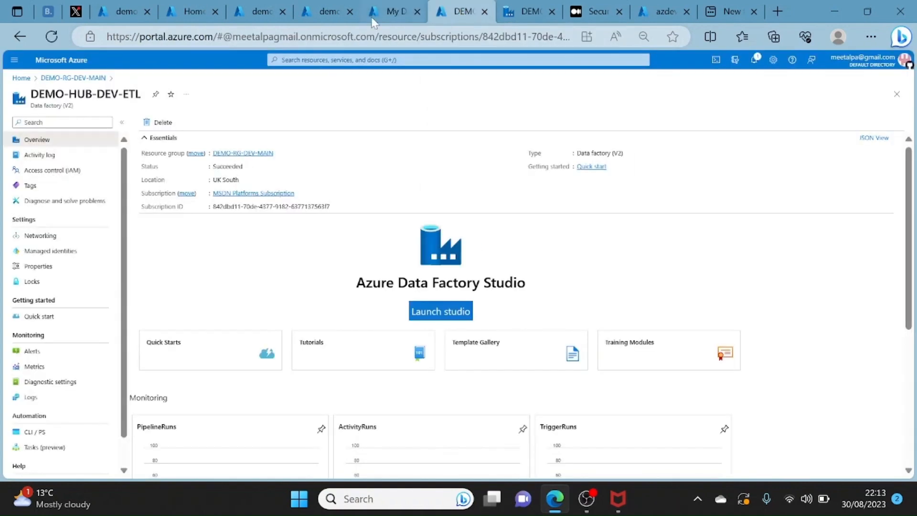
{"action": "left_click", "coordinate": [330, 13]}
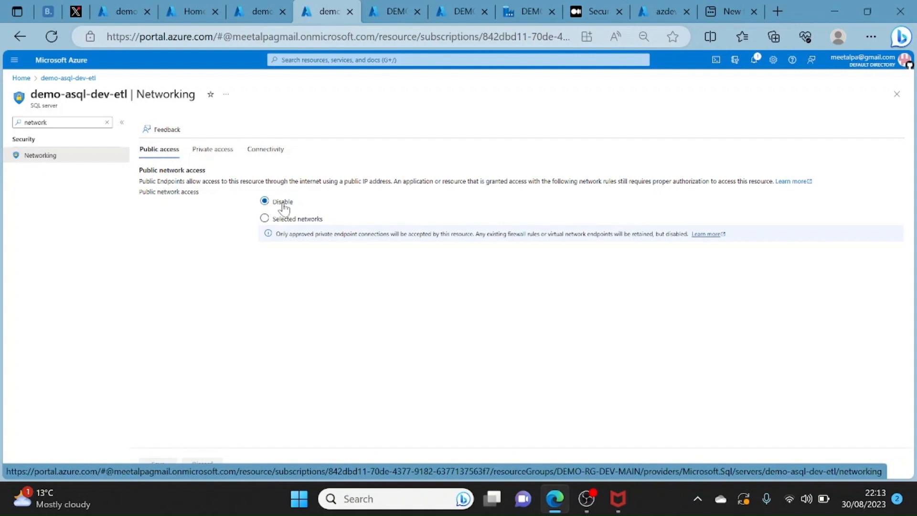
{"action": "left_click", "coordinate": [216, 152]}
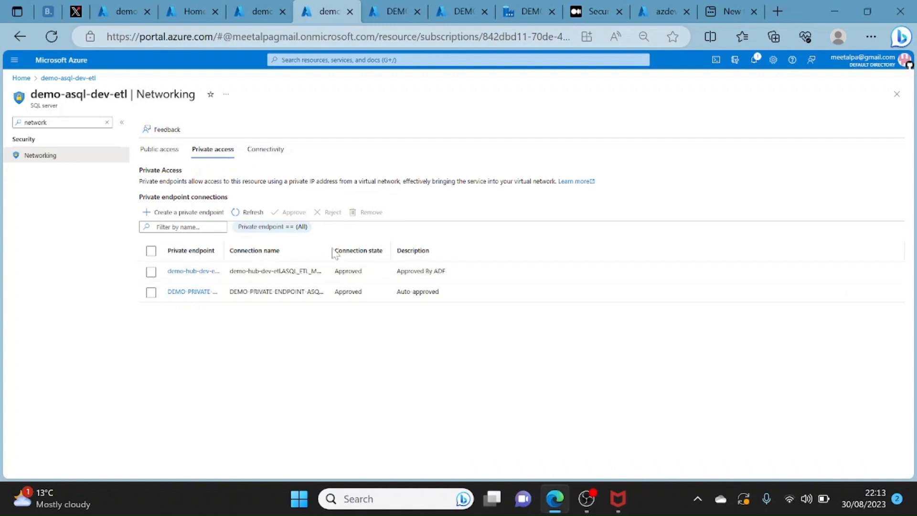
{"action": "left_click", "coordinate": [151, 272]}
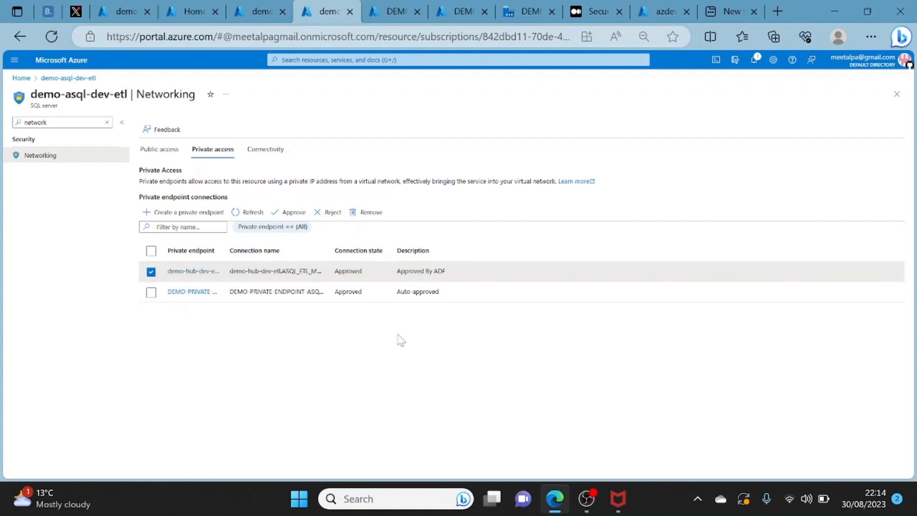
{"action": "left_click", "coordinate": [526, 13]}
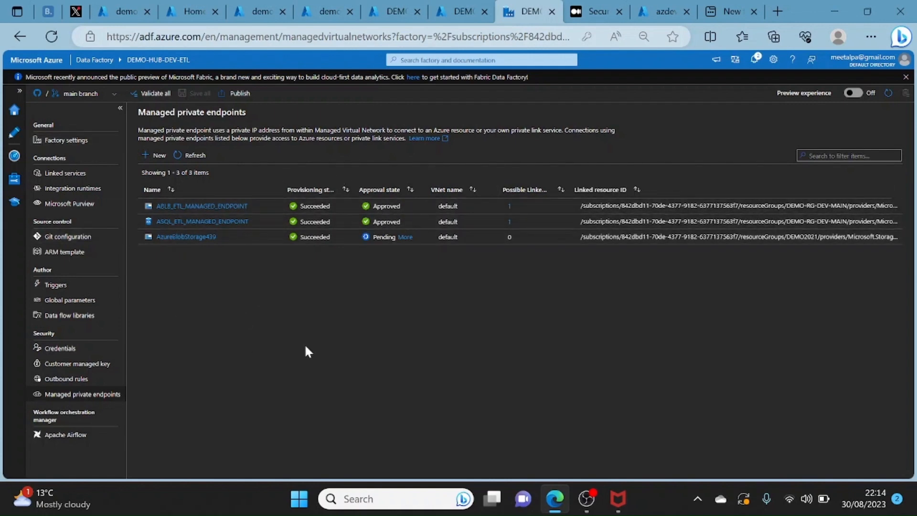
- Read steps 6 to 12 of the Medium article on creating the managed IR, approving managed private endpoints and creating linked services
{"action": "left_click", "coordinate": [597, 4]}
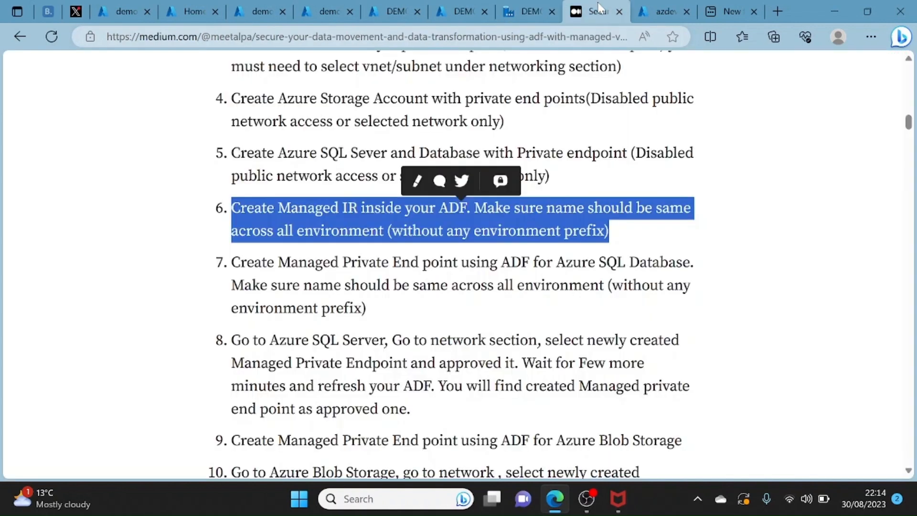
{"action": "left_click", "coordinate": [774, 247]}
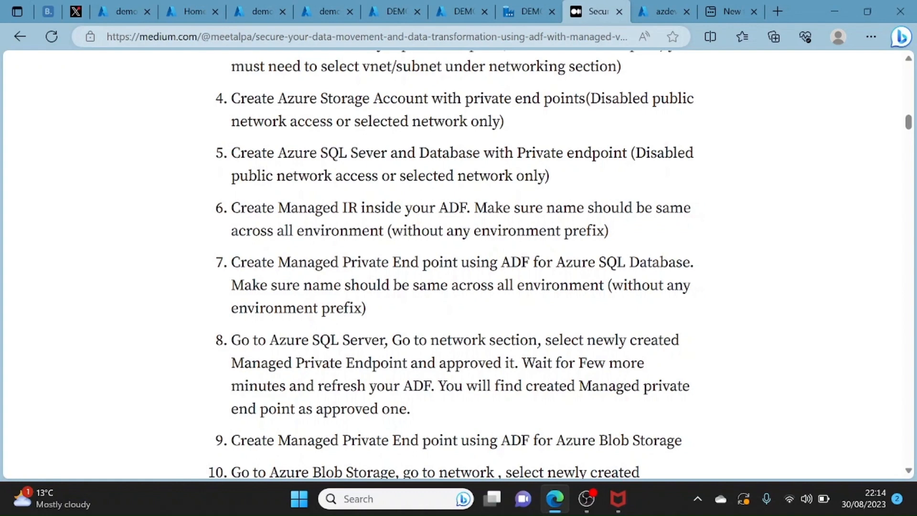
{"action": "left_click_drag", "start_coordinate": [611, 231], "coordinate": [231, 219]}
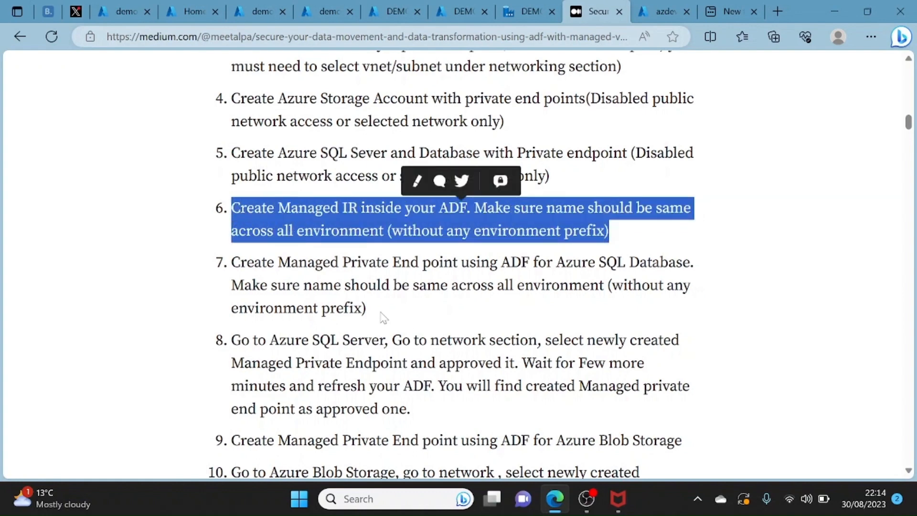
{"action": "left_click", "coordinate": [383, 317]}
{"action": "right_click", "coordinate": [251, 281]}
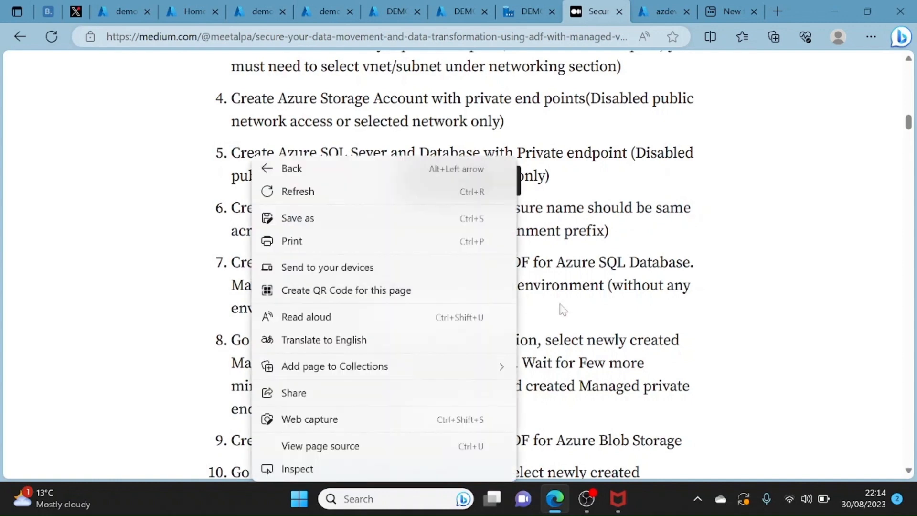
{"action": "left_click", "coordinate": [566, 310]}
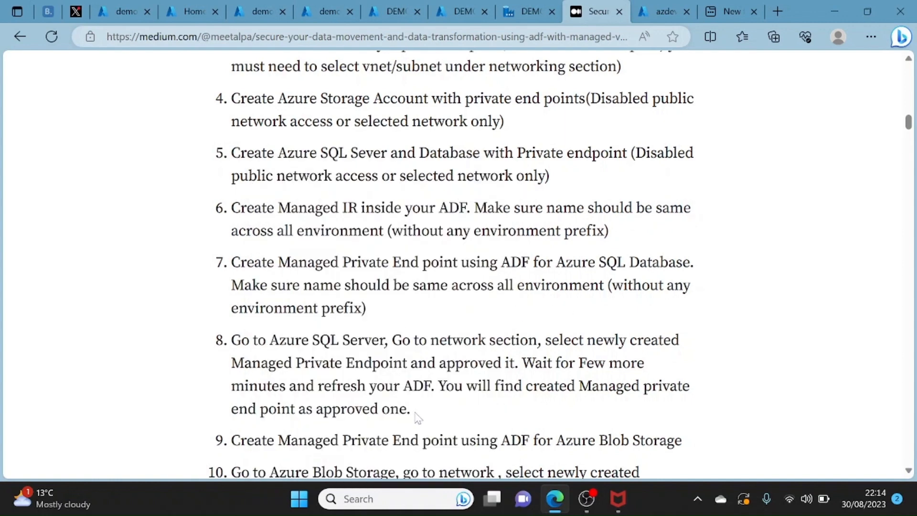
{"action": "right_click", "coordinate": [346, 386]}
{"action": "left_click", "coordinate": [715, 371]}
{"action": "left_click_drag", "start_coordinate": [910, 125], "coordinate": [912, 133]}
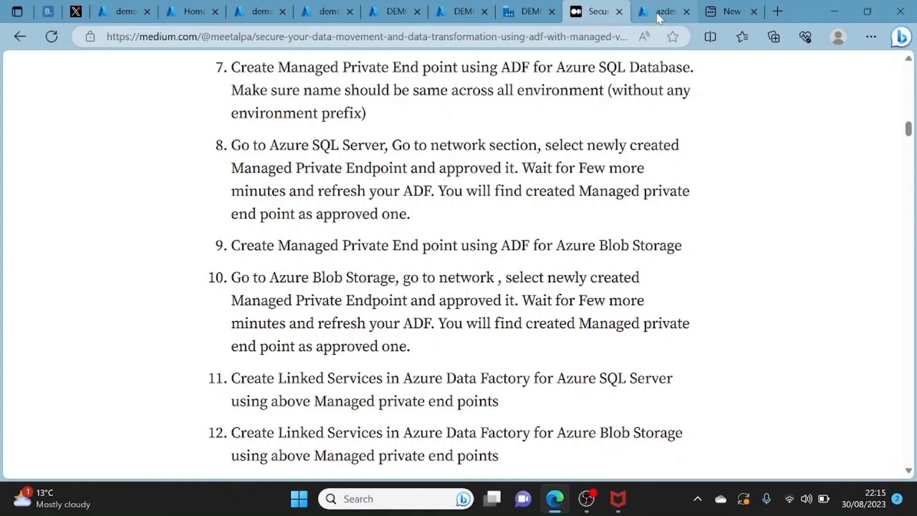
- Open the linked services in Data Factory Studio and start a new linked service for Azure Blob Storage
{"action": "left_click", "coordinate": [518, 14]}
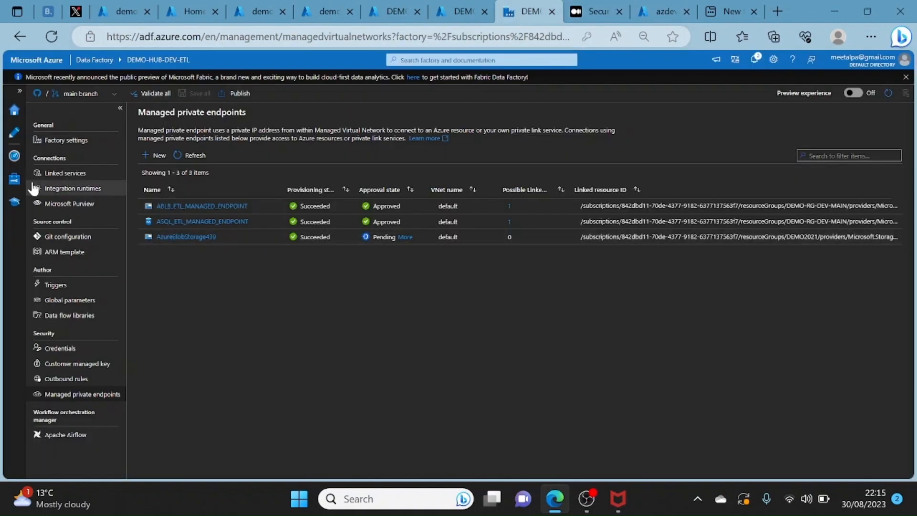
{"action": "left_click", "coordinate": [67, 173]}
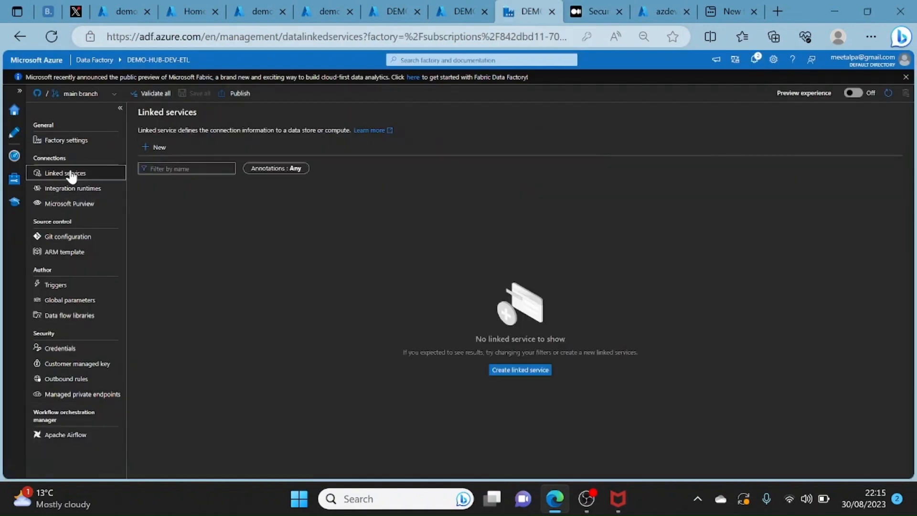
{"action": "left_click", "coordinate": [161, 148]}
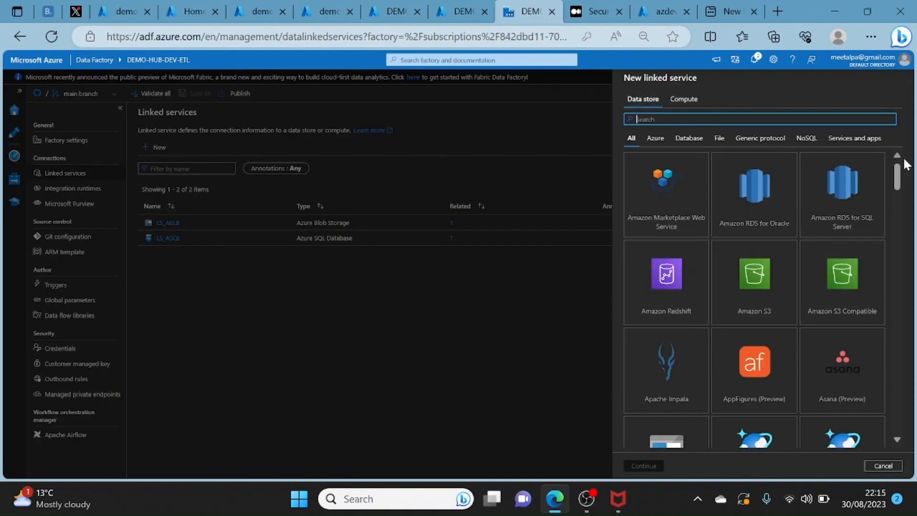
{"action": "mouse_move", "coordinate": [898, 172]}
{"action": "left_mouse_down"}
{"action": "mouse_move", "coordinate": [906, 248]}
{"action": "mouse_move", "coordinate": [898, 165]}
{"action": "left_mouse_up"}
{"action": "left_click", "coordinate": [637, 119]}
{"action": "type", "text": "blob"}
{"action": "left_click", "coordinate": [661, 168]}
{"action": "left_click", "coordinate": [644, 465]}
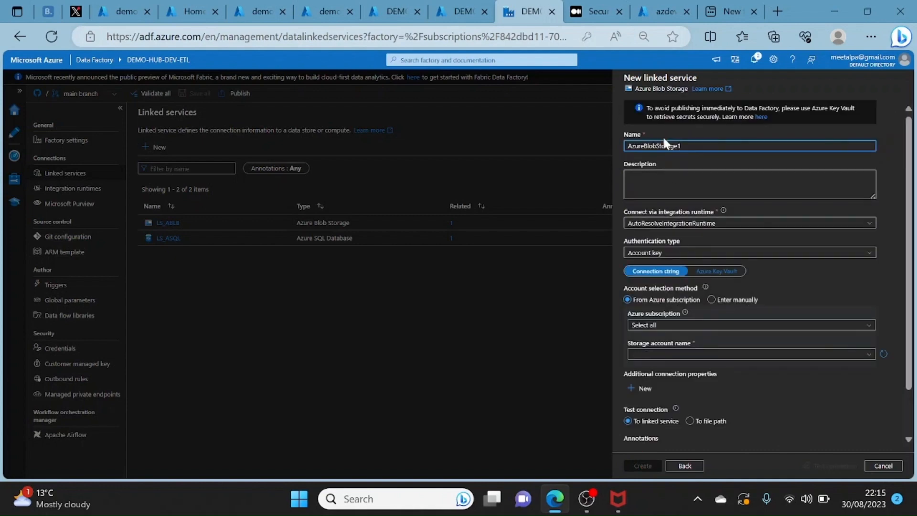
- Connect the new Blob Storage linked service through ManagedIR (Managed Virtual Network) and set its authentication to System Assigned Managed Identity
{"action": "key", "text": "ctrl+a"}
{"action": "left_click", "coordinate": [682, 224]}
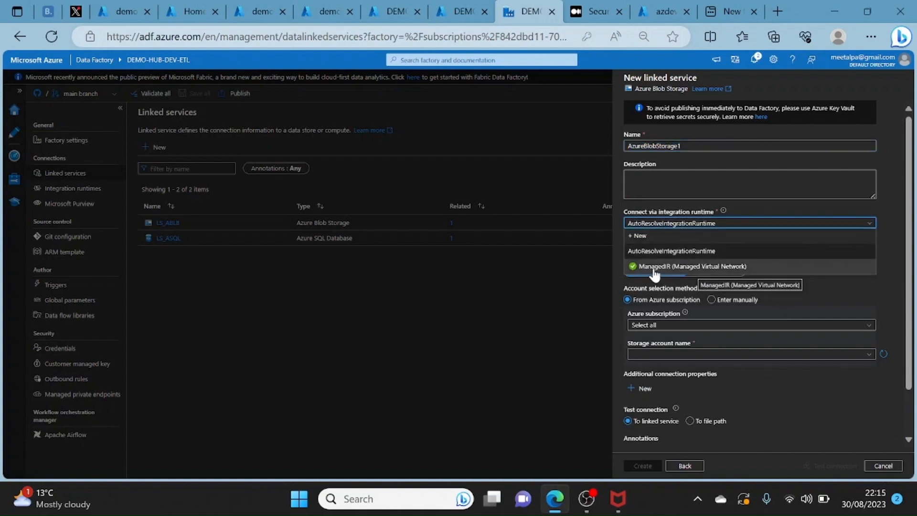
{"action": "left_click", "coordinate": [654, 268]}
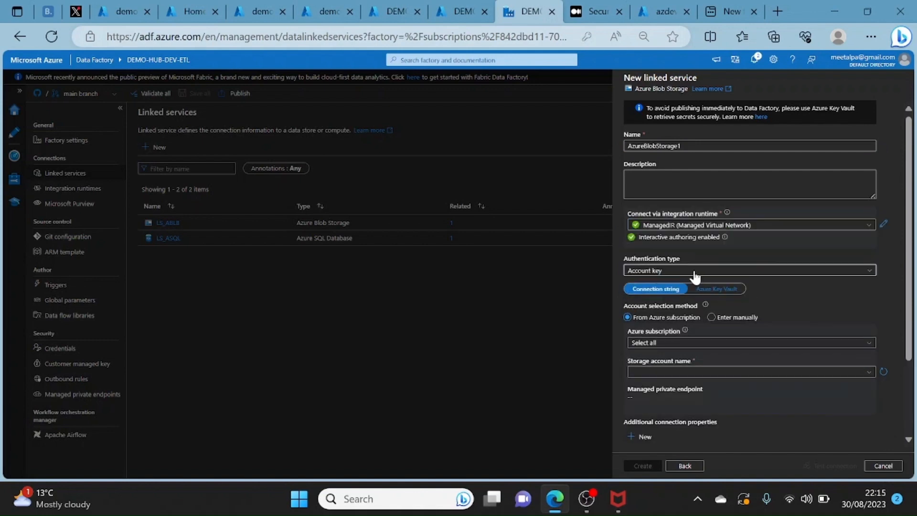
{"action": "left_click", "coordinate": [694, 270]}
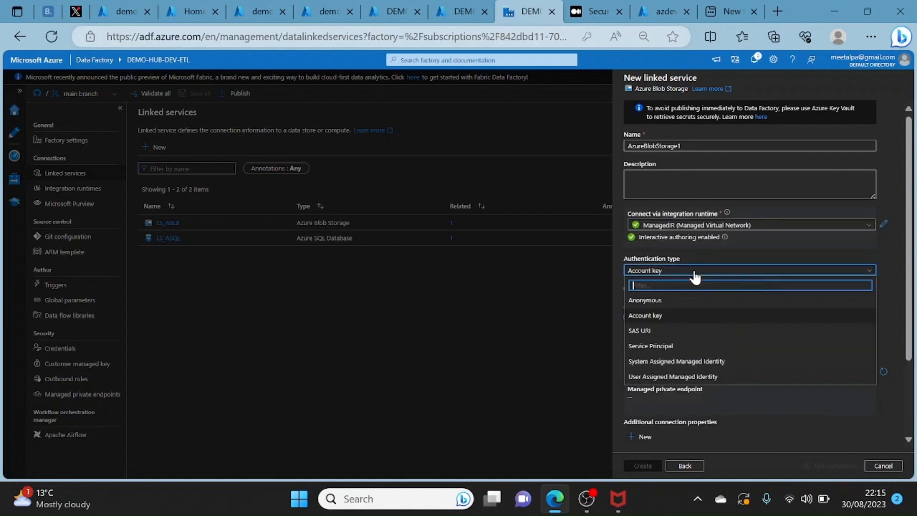
{"action": "left_click", "coordinate": [659, 365]}
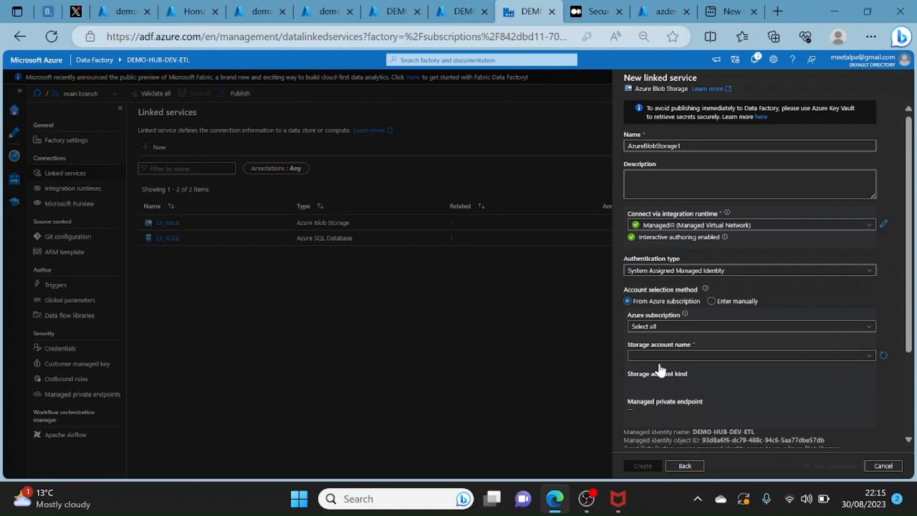
- Choose MSDN Platforms Subscription and the storage account demostoredevetl for the new linked service
{"action": "scroll", "coordinate": [660, 365], "scroll_direction": "down", "scroll_amount": 1}
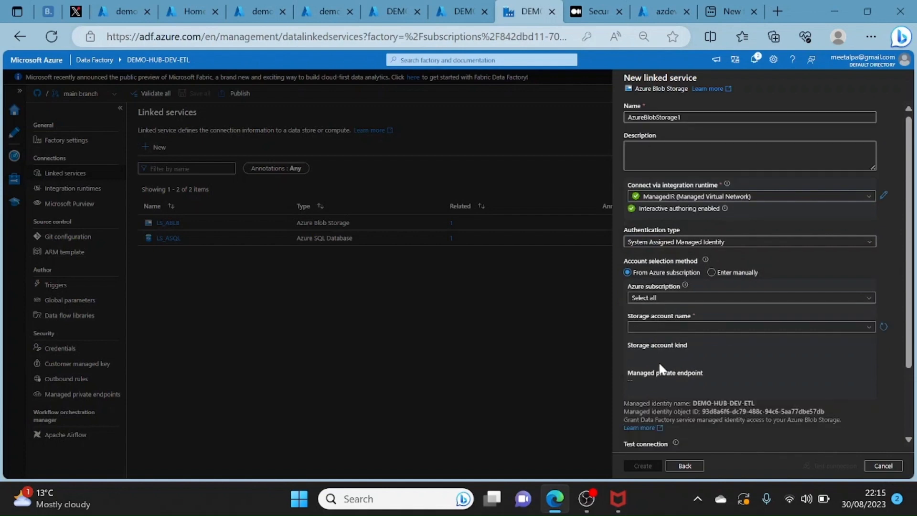
{"action": "left_click", "coordinate": [695, 298]}
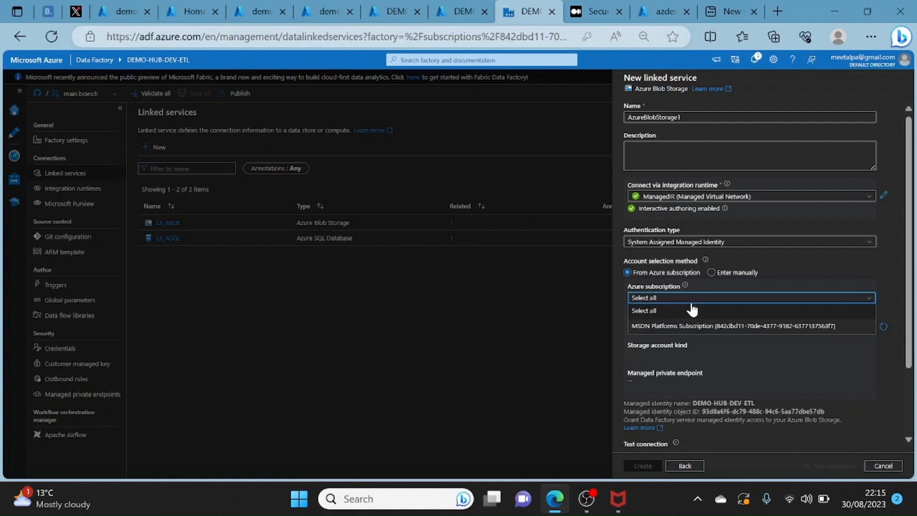
{"action": "left_click", "coordinate": [655, 329]}
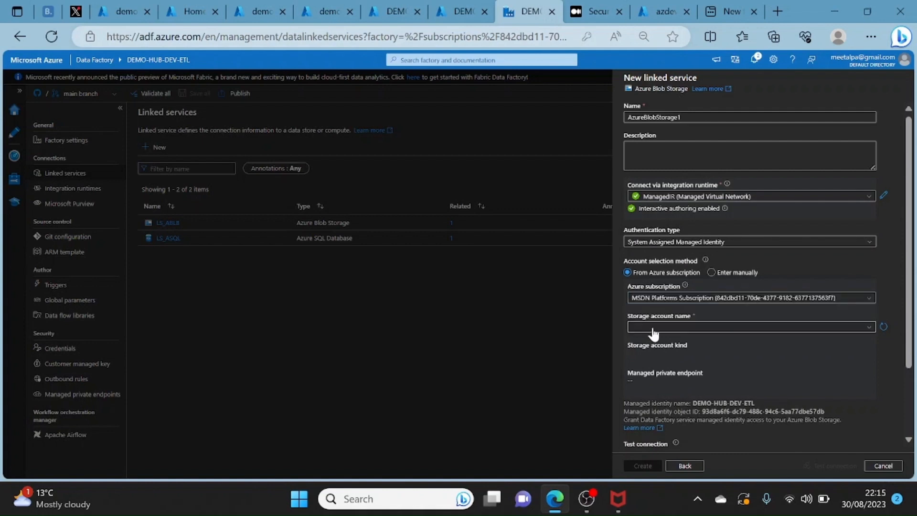
{"action": "left_click", "coordinate": [653, 329]}
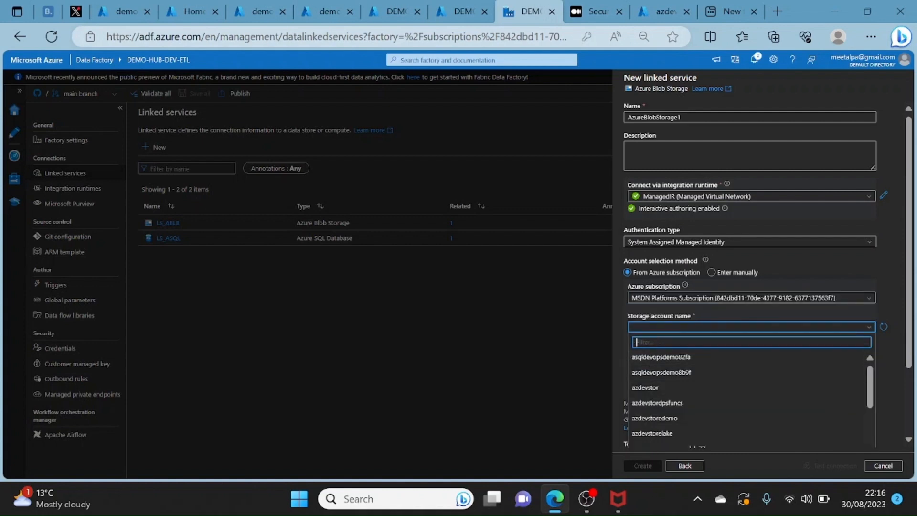
{"action": "type", "text": "etl"}
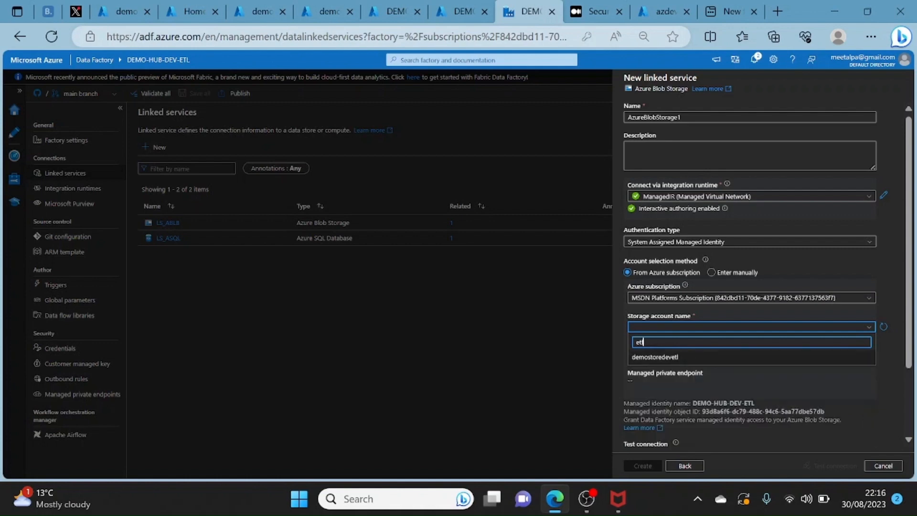
{"action": "left_click", "coordinate": [655, 361]}
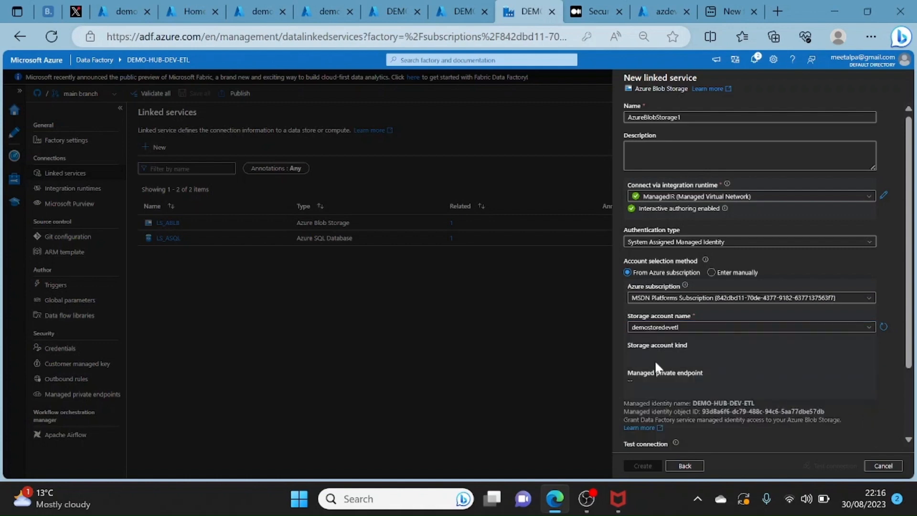
{"action": "left_click", "coordinate": [830, 464]}
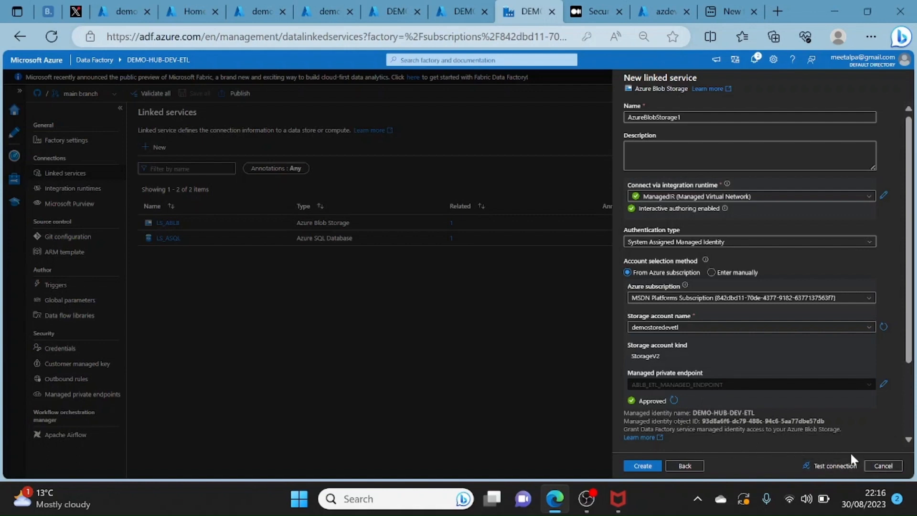
- Discard the unsaved Azure Blob Storage linked service
{"action": "left_click", "coordinate": [891, 464]}
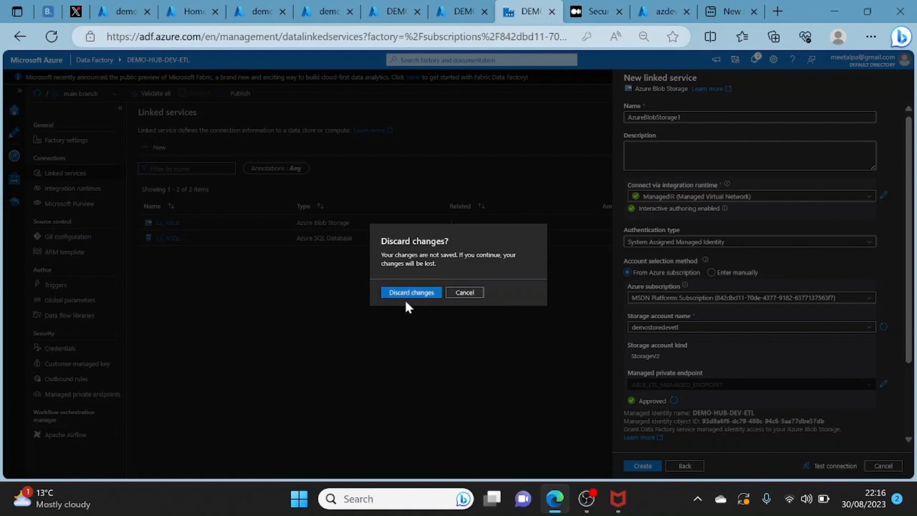
{"action": "left_click", "coordinate": [463, 292]}
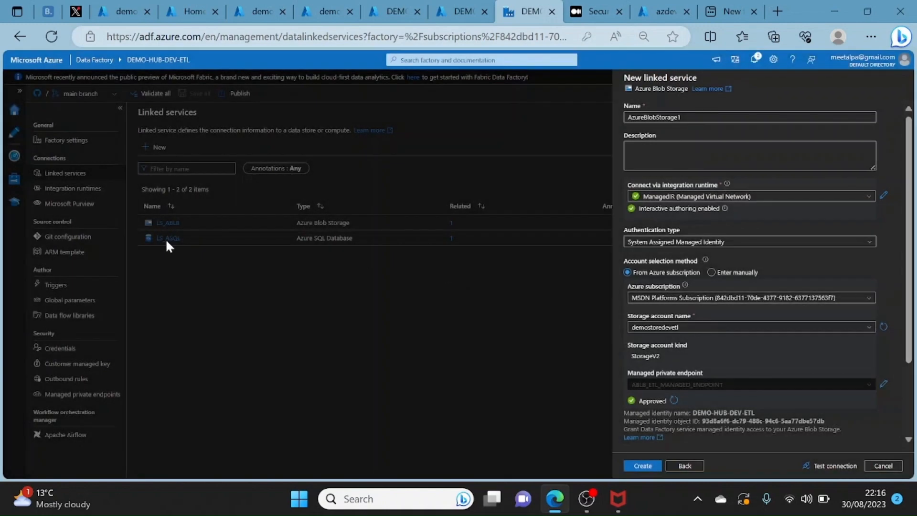
{"action": "left_click", "coordinate": [882, 466]}
{"action": "left_click", "coordinate": [414, 293]}
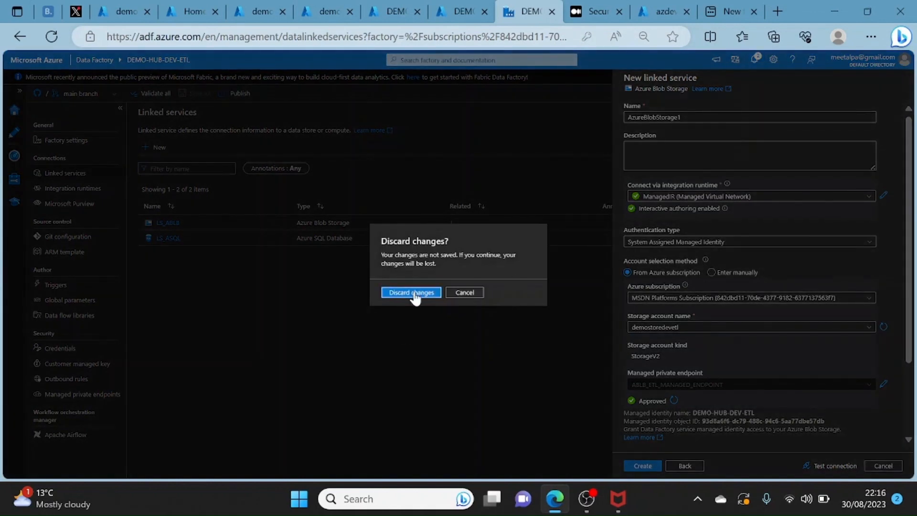
- Start a new linked service for Azure SQL Database, searching the data stores for "azure sql"
{"action": "left_click", "coordinate": [155, 148]}
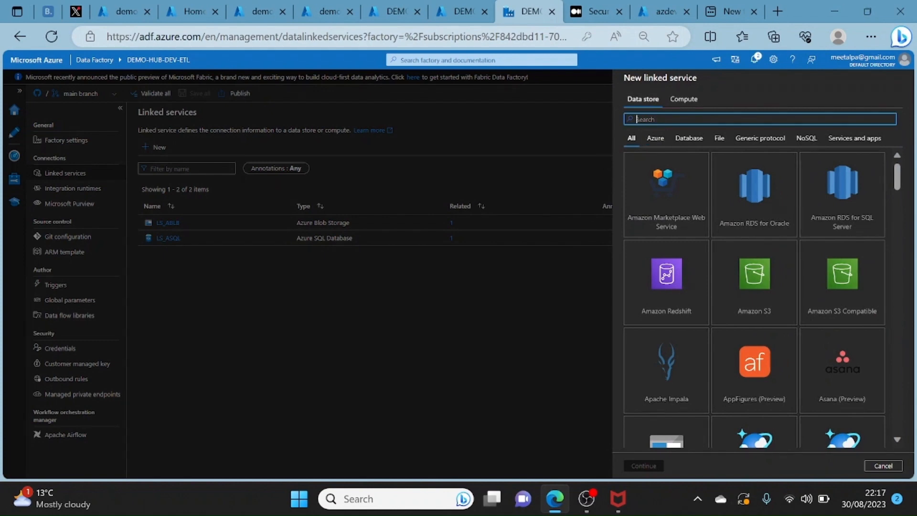
{"action": "type", "text": "azure"}
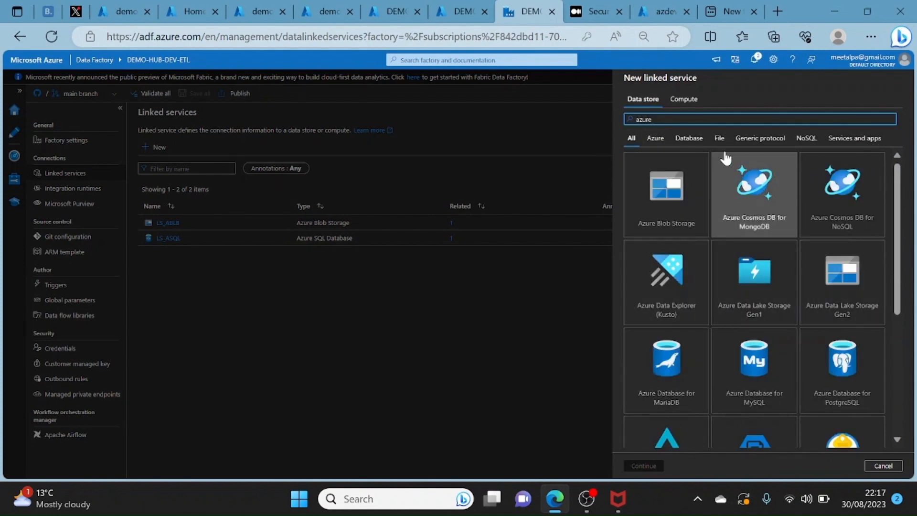
{"action": "type", "text": " sql"}
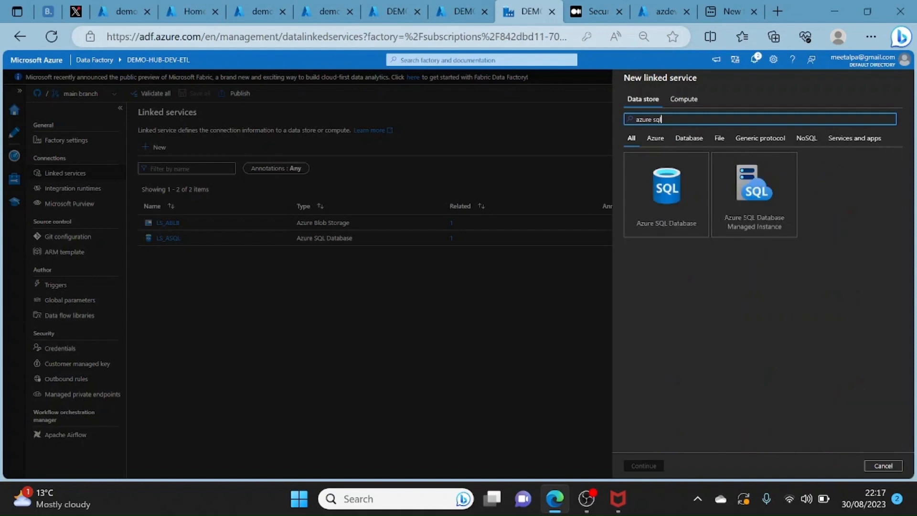
{"action": "left_click", "coordinate": [689, 175]}
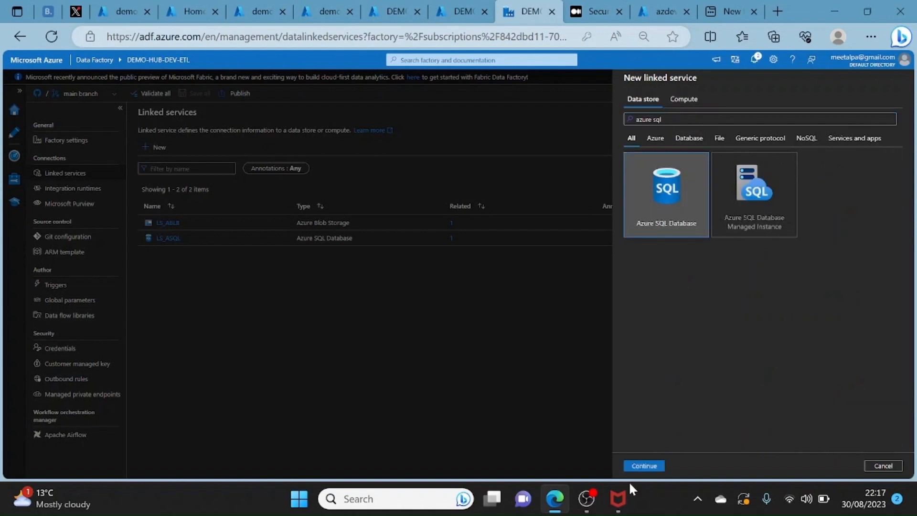
{"action": "left_click", "coordinate": [641, 466]}
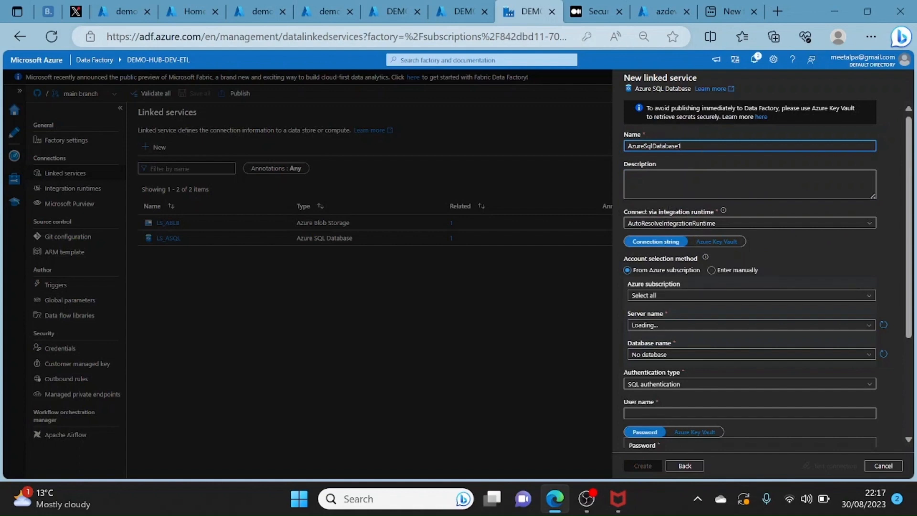
- Connect the new SQL linked service through ManagedIR (Managed Virtual Network) and choose MSDN Platforms Subscription
{"action": "double_click", "coordinate": [681, 146]}
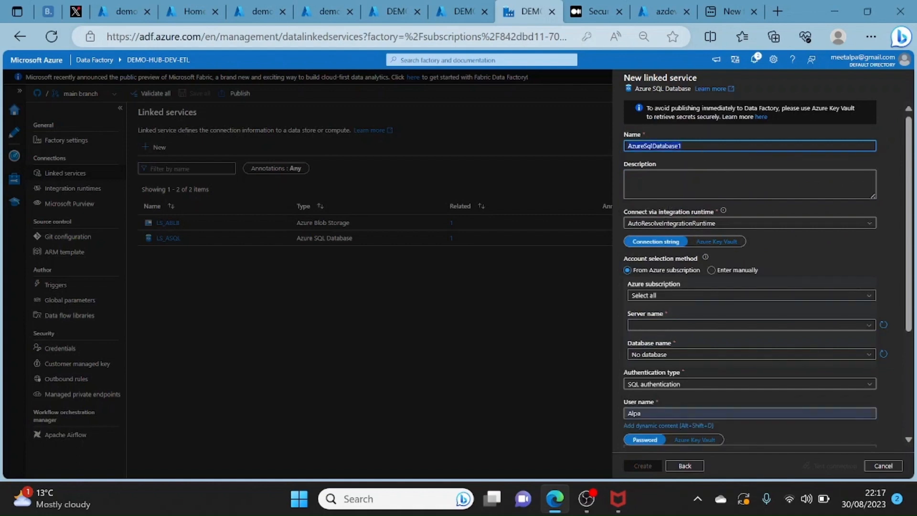
{"action": "left_click", "coordinate": [674, 225]}
{"action": "left_click", "coordinate": [657, 267]}
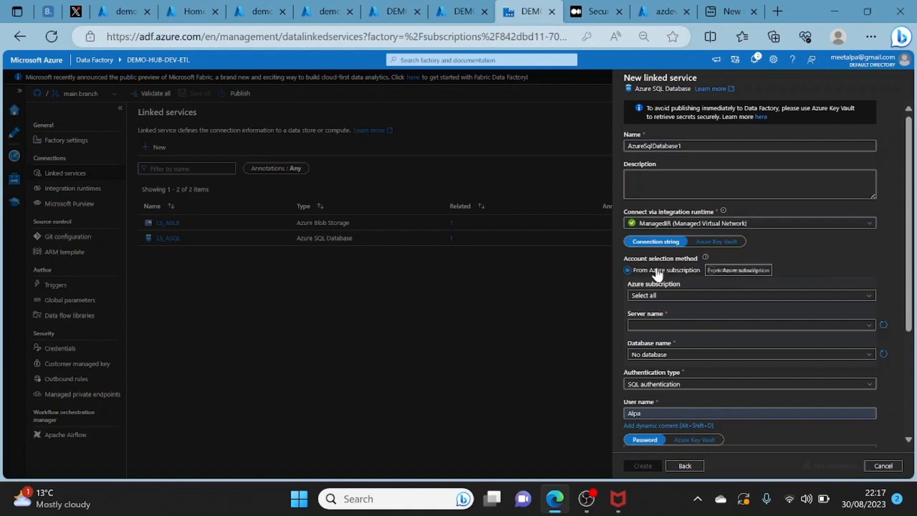
{"action": "left_click", "coordinate": [683, 314]}
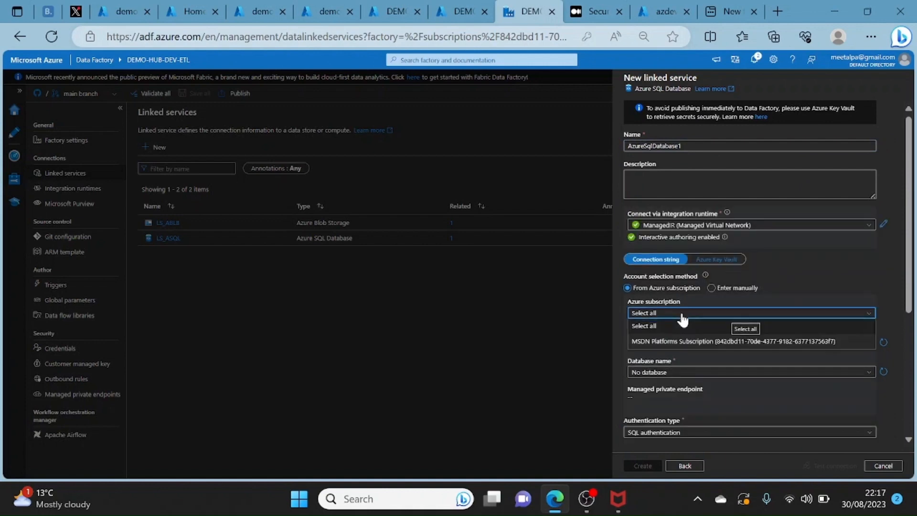
{"action": "left_click", "coordinate": [674, 345]}
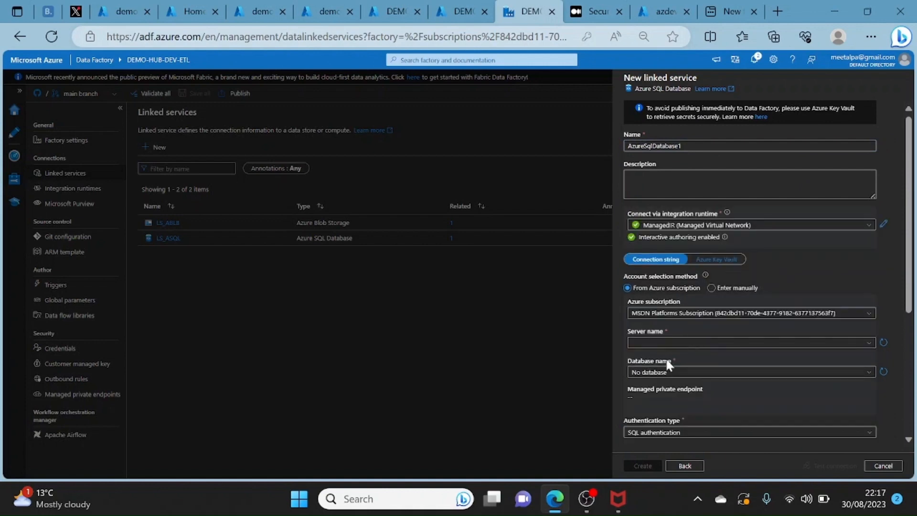
- Select the server demo-asql-dev-etl and the database DEMO-ASQL-DEV-ETL for the new linked service
{"action": "left_click", "coordinate": [662, 345]}
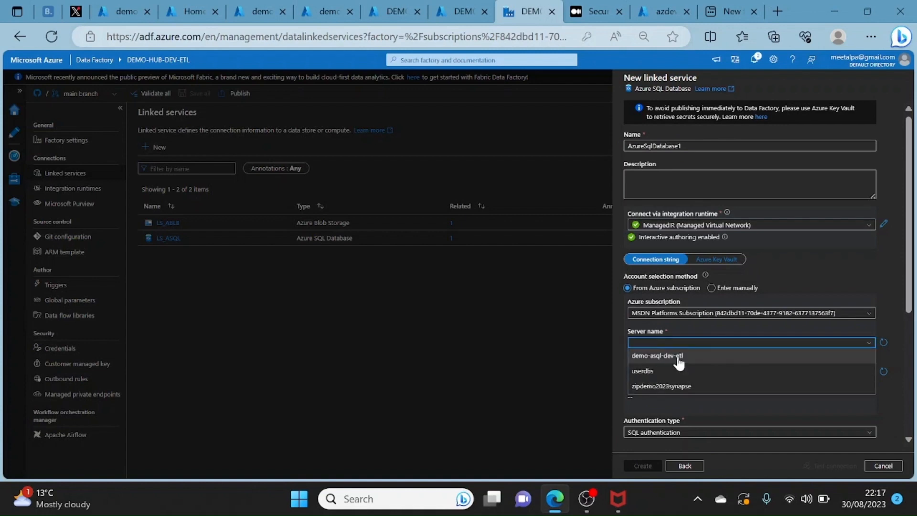
{"action": "left_click", "coordinate": [657, 357]}
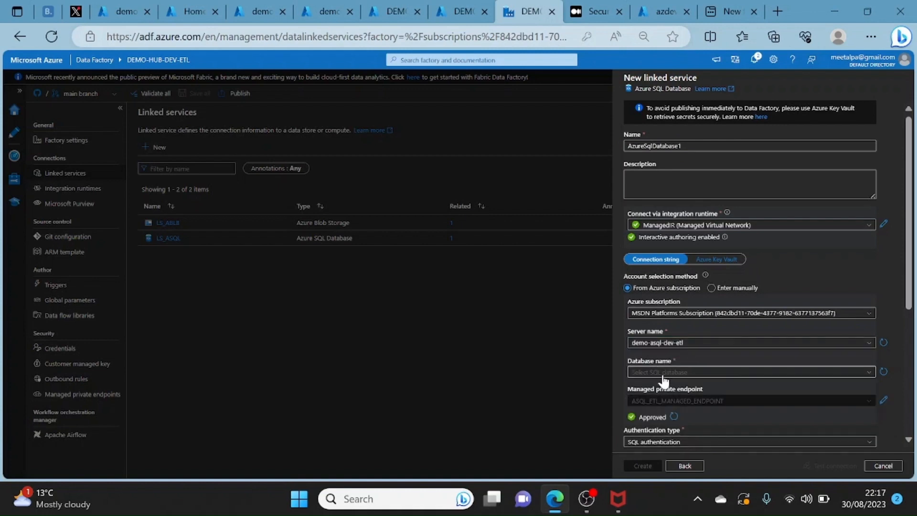
{"action": "left_click", "coordinate": [670, 374]}
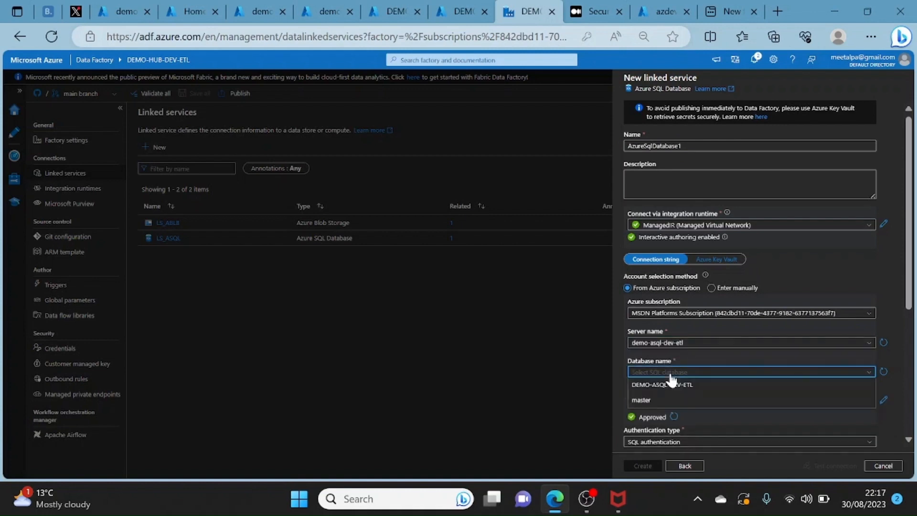
{"action": "left_click", "coordinate": [646, 387]}
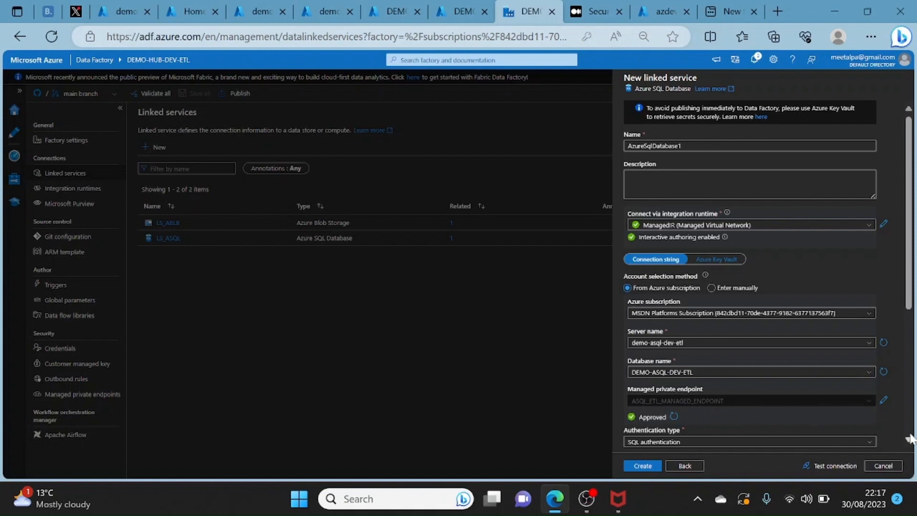
- Set the authentication type to System Assigned Managed Identity and discard the unsaved Azure SQL Database linked service
{"action": "scroll", "coordinate": [910, 439], "scroll_direction": "down", "scroll_amount": 2}
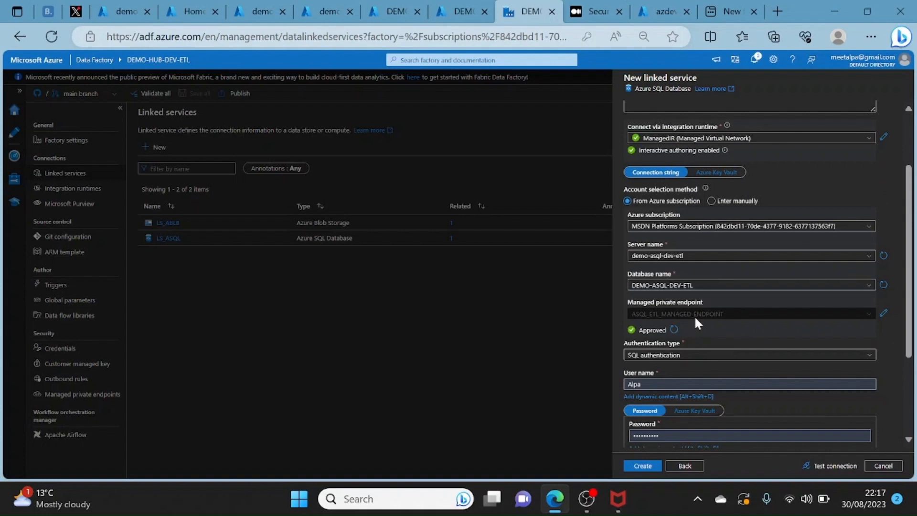
{"action": "left_click", "coordinate": [666, 361]}
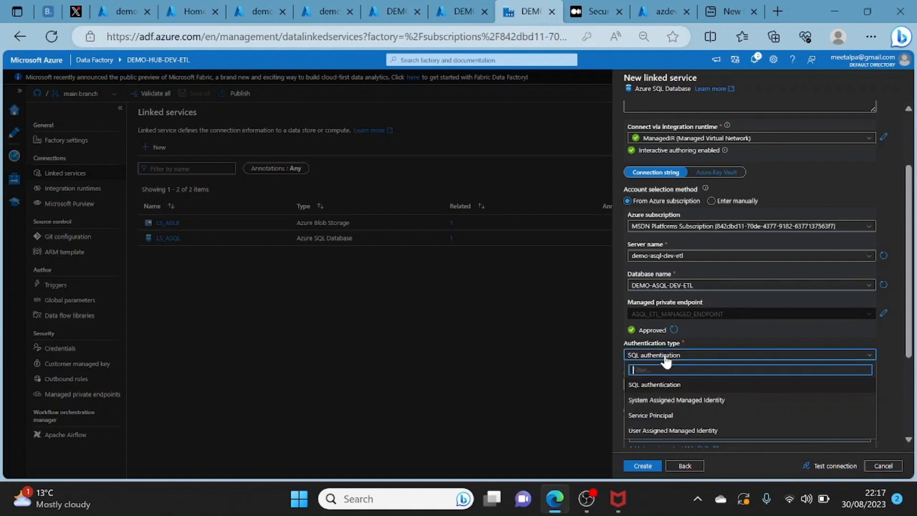
{"action": "left_click", "coordinate": [698, 400]}
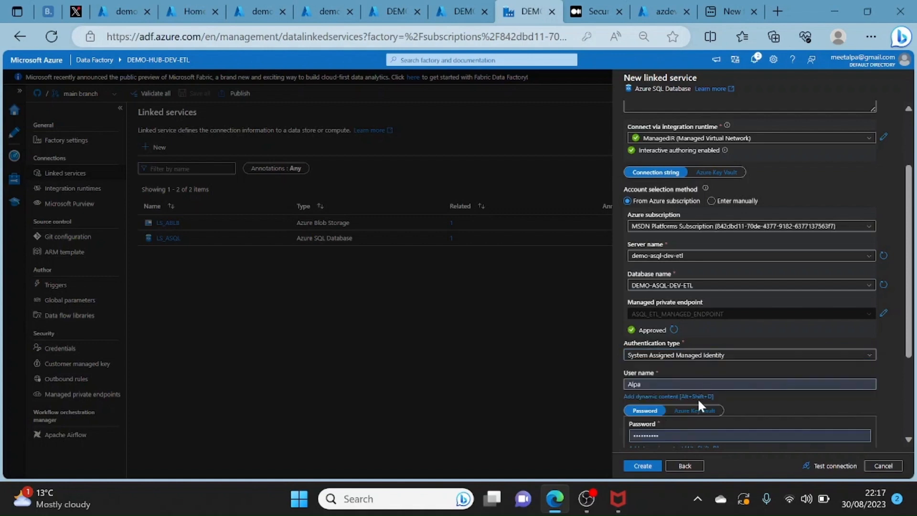
{"action": "scroll", "coordinate": [908, 444], "scroll_direction": "down", "scroll_amount": 3}
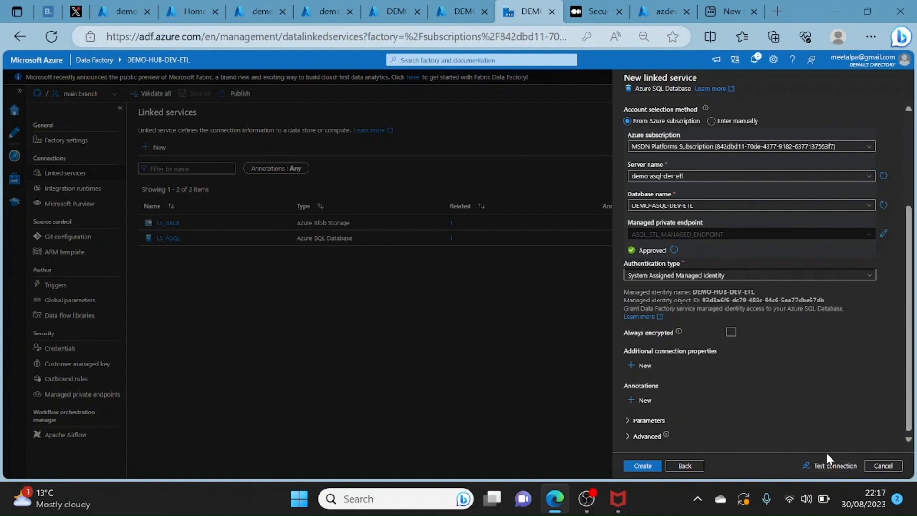
{"action": "left_click", "coordinate": [882, 466]}
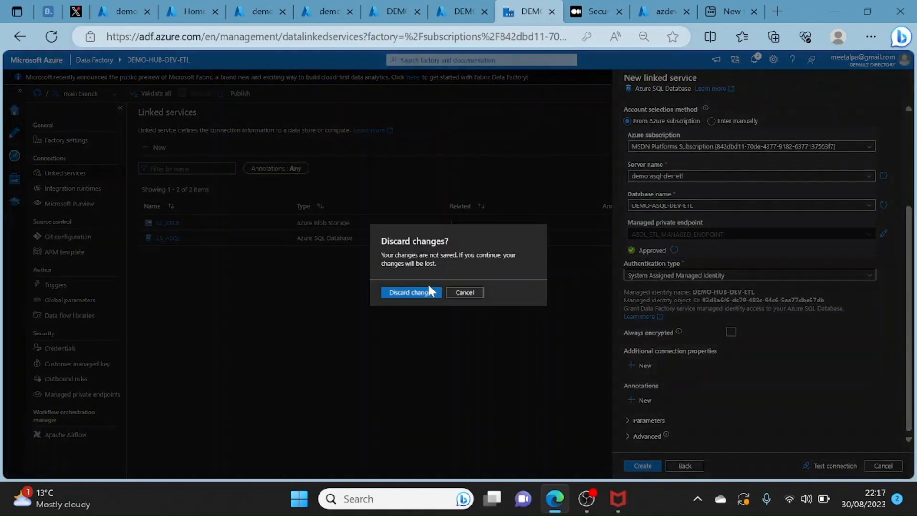
{"action": "left_click", "coordinate": [416, 297]}
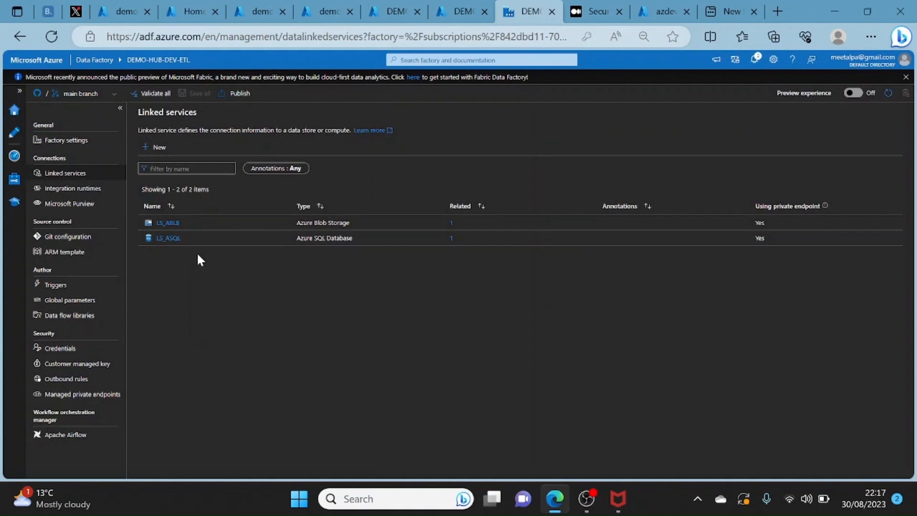
- Open the existing linked service LS_ASQL, review its private endpoint and authentication settings, and test its connection
{"action": "left_click", "coordinate": [171, 239]}
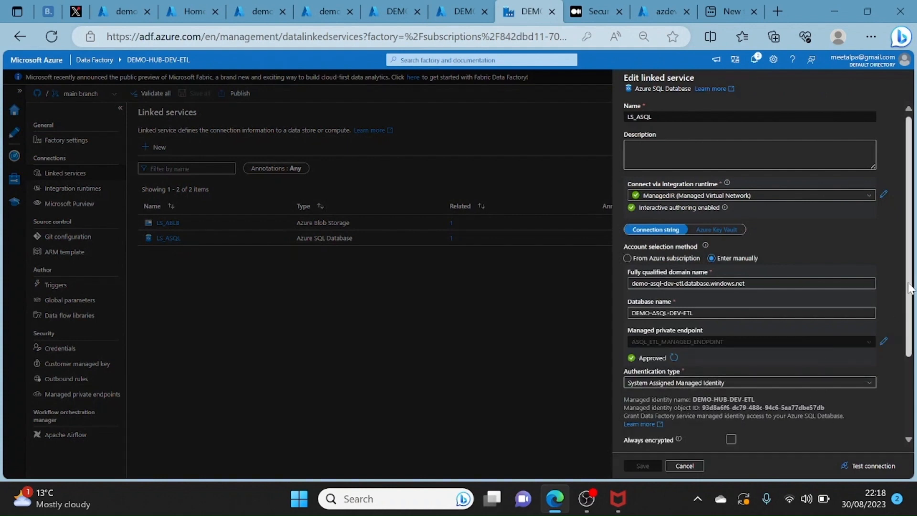
{"action": "scroll", "coordinate": [909, 288], "scroll_direction": "down", "scroll_amount": 2}
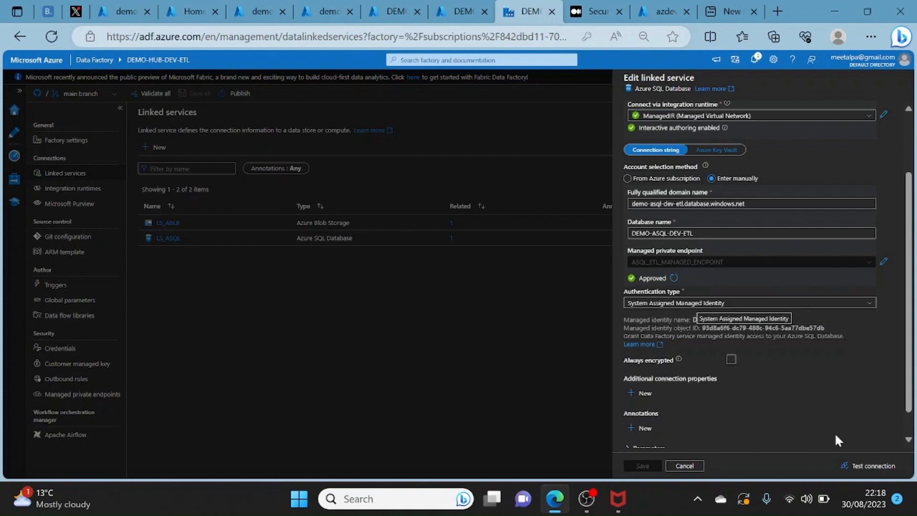
{"action": "left_click", "coordinate": [862, 466]}
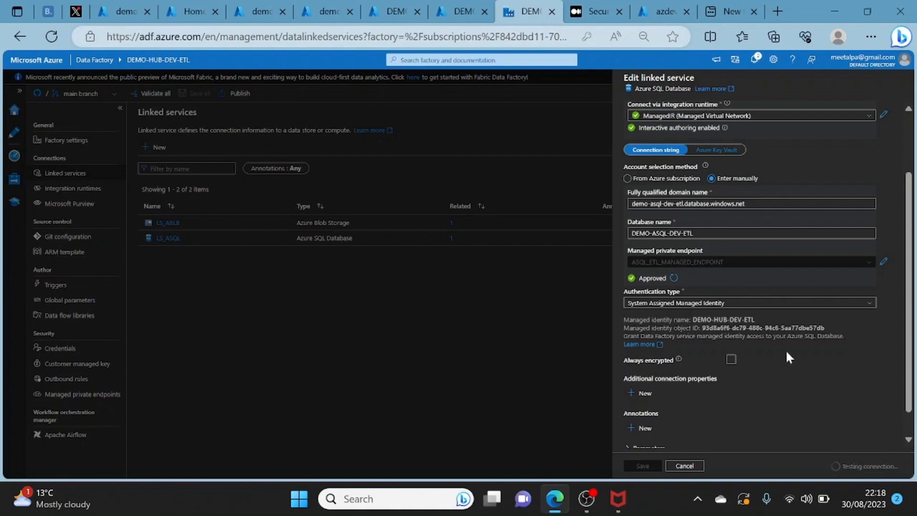
- Switch to the Medium article and examine the SQL script that grants the data factory's managed identity access to the database
{"action": "left_click", "coordinate": [596, 10]}
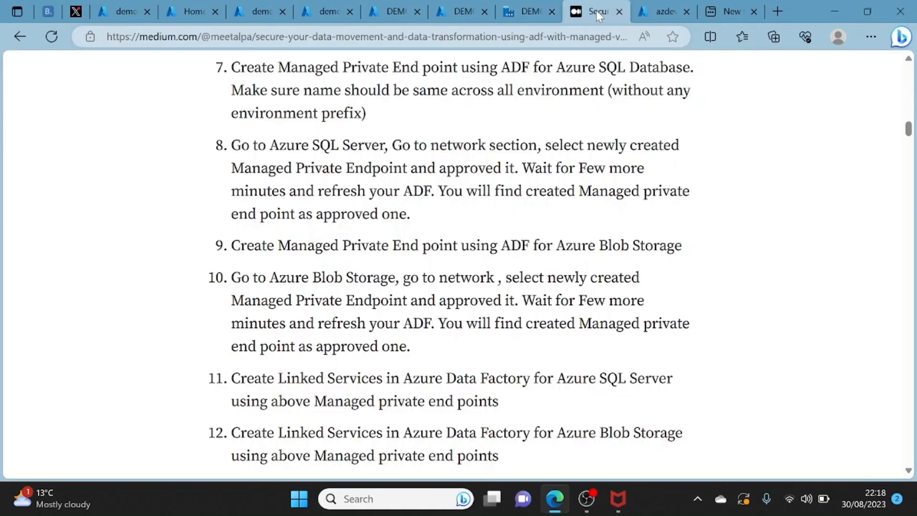
{"action": "left_click_drag", "start_coordinate": [910, 129], "coordinate": [914, 307]}
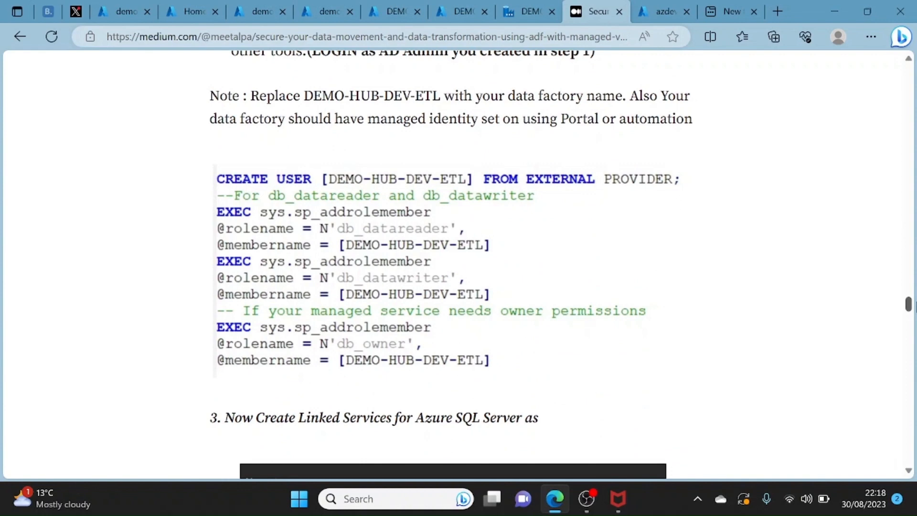
{"action": "left_click_drag", "start_coordinate": [908, 308], "coordinate": [906, 305]}
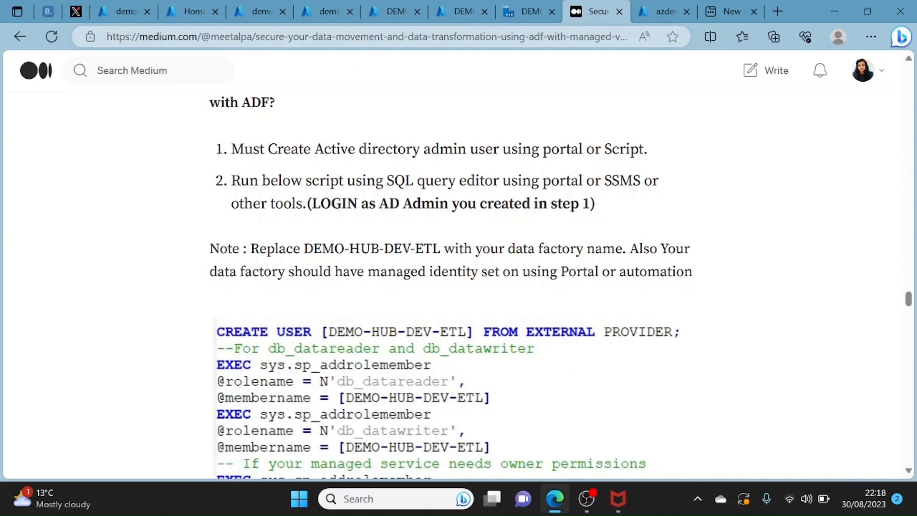
- Go to the Azure portal home page and open the SQL server demo-asql-dev-etl
{"action": "left_click", "coordinate": [660, 7]}
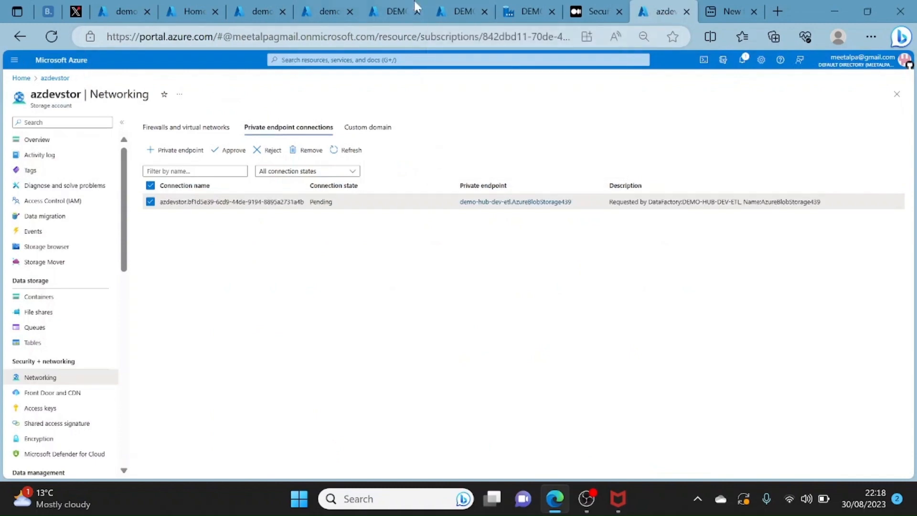
{"action": "left_click", "coordinate": [522, 14]}
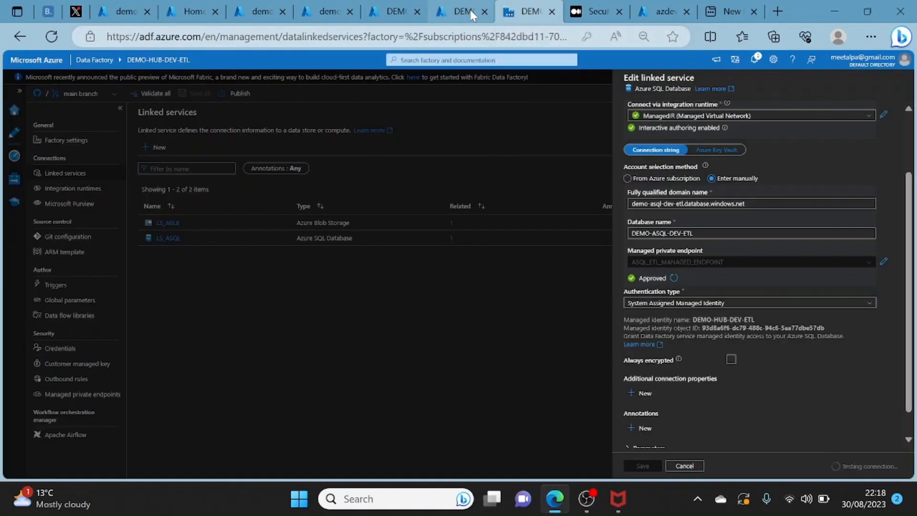
{"action": "left_click", "coordinate": [469, 10]}
{"action": "left_click", "coordinate": [405, 8]}
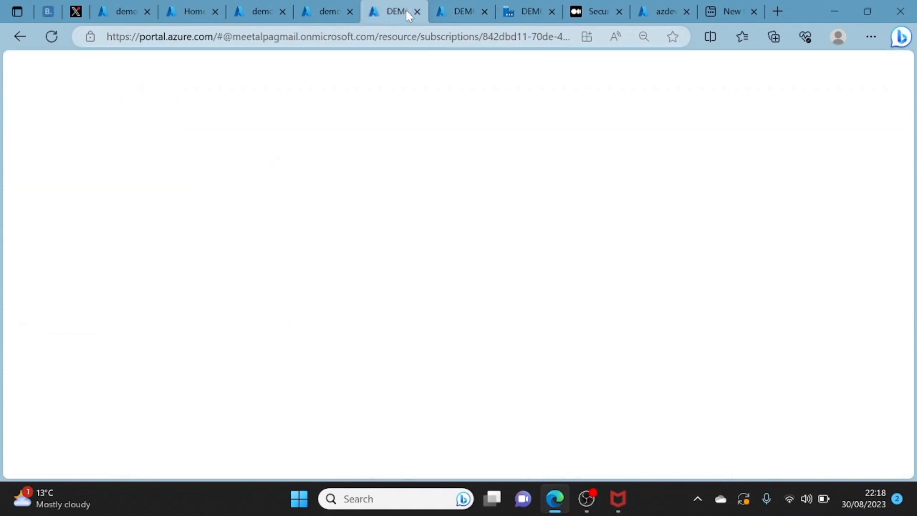
{"action": "left_click", "coordinate": [330, 12]}
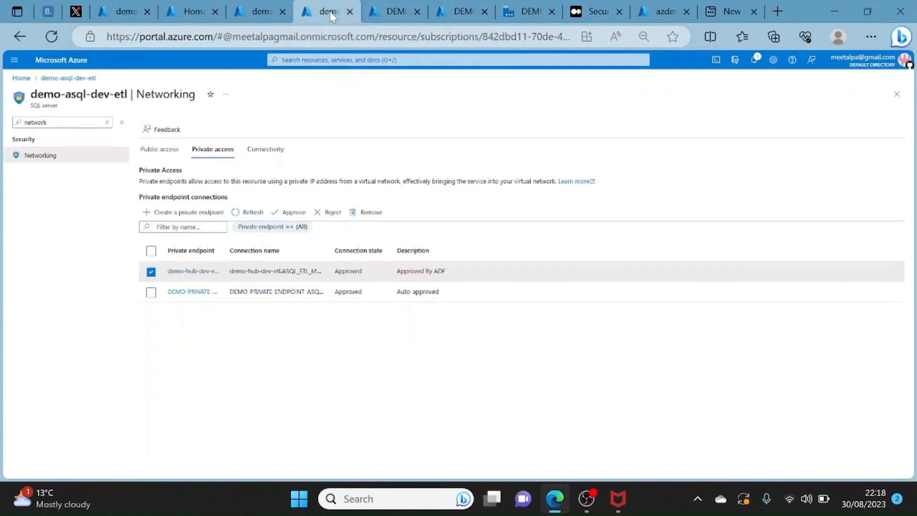
{"action": "left_click", "coordinate": [256, 12]}
{"action": "left_click", "coordinate": [198, 19]}
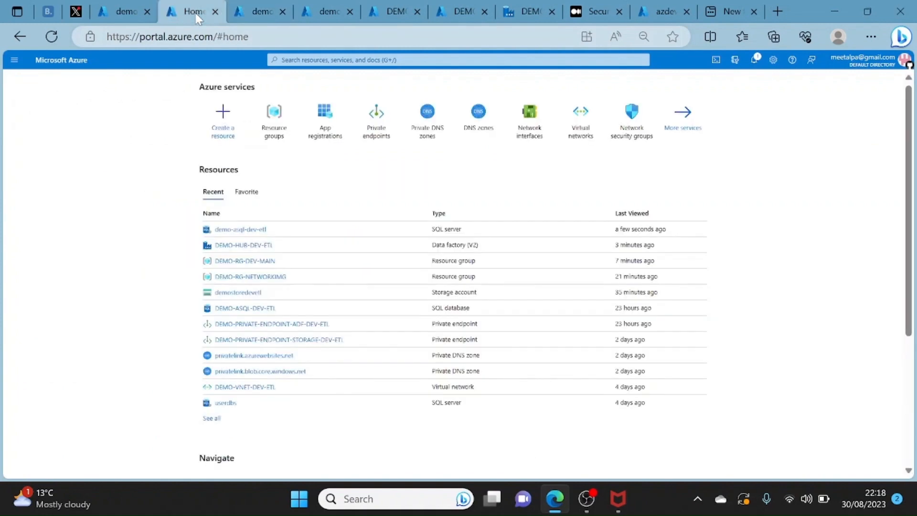
{"action": "left_click", "coordinate": [222, 231]}
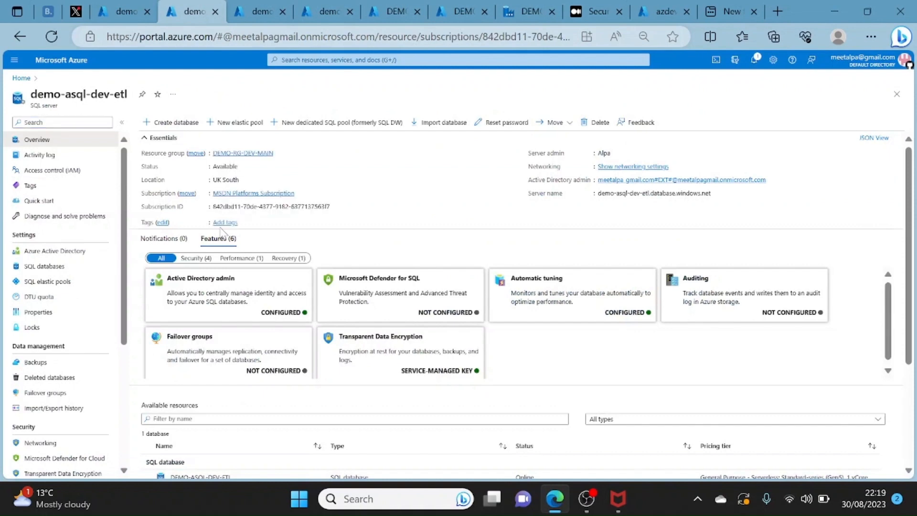
- Find the SQL server's Identity settings and check the system-assigned managed identity status
{"action": "left_click", "coordinate": [67, 122]}
{"action": "type", "text": "l"}
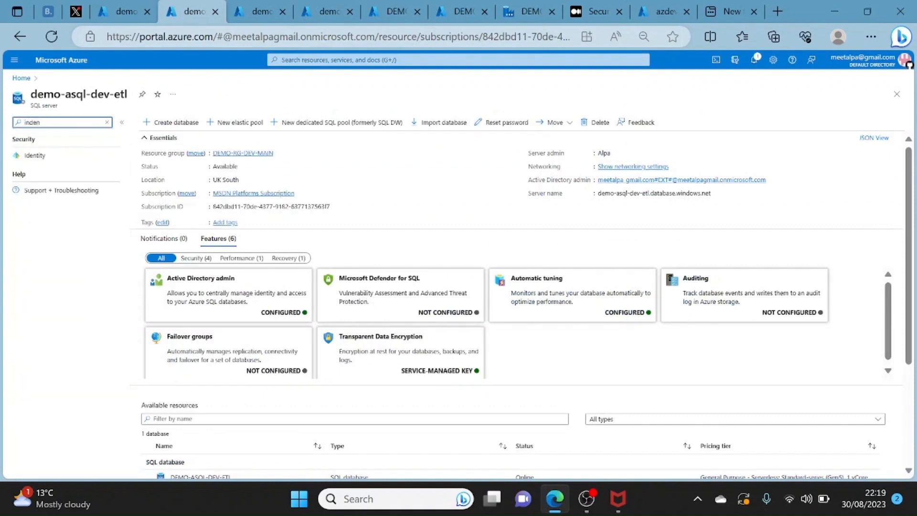
{"action": "left_click", "coordinate": [34, 156]}
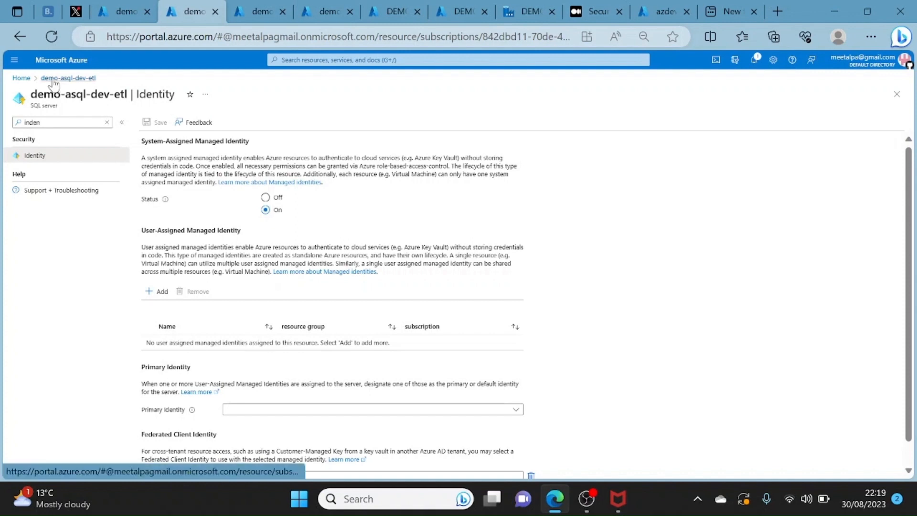
- Reopen the SQL server demo-asql-dev-etl from the Azure portal home and examine its Azure Active Directory admin and available admin choices
{"action": "left_click", "coordinate": [21, 78]}
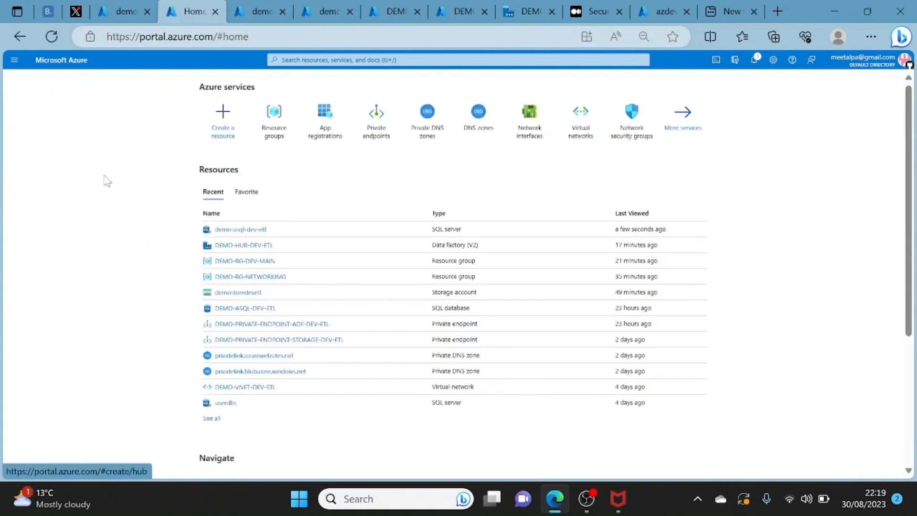
{"action": "left_click", "coordinate": [230, 231]}
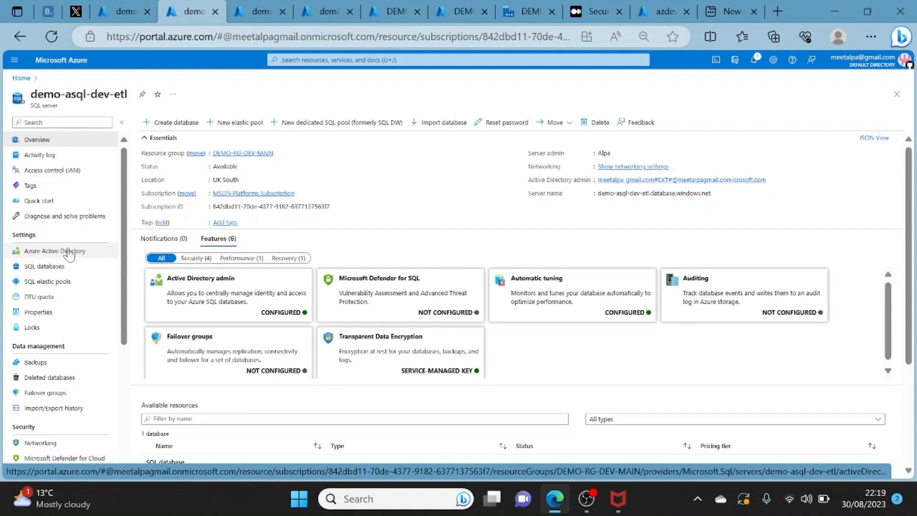
{"action": "left_click", "coordinate": [69, 254]}
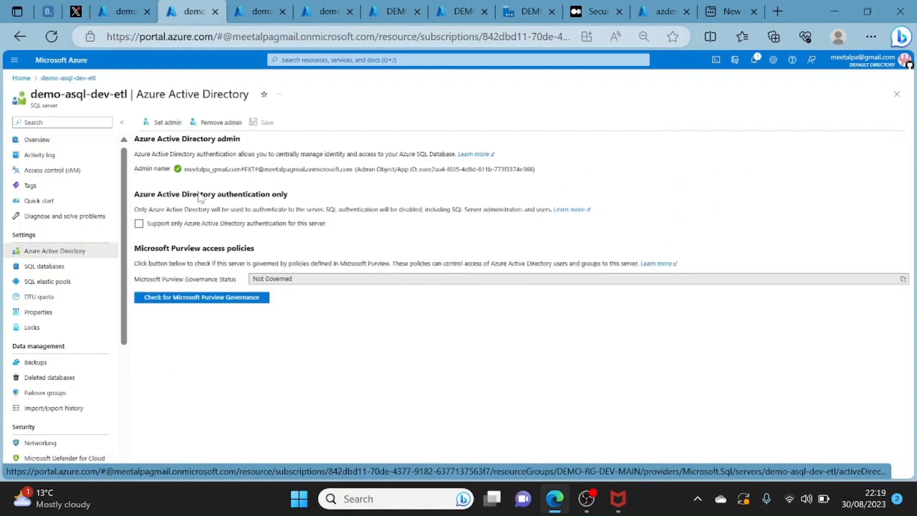
{"action": "left_click", "coordinate": [166, 123]}
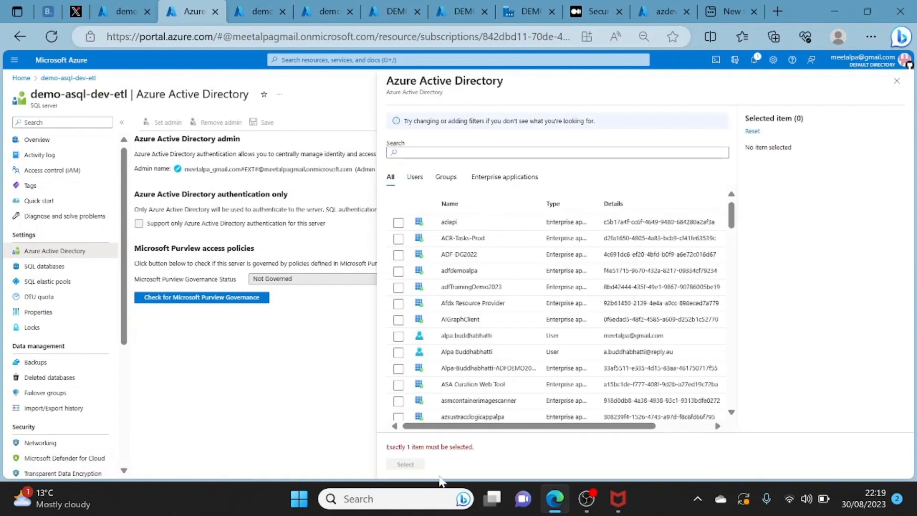
{"action": "left_click", "coordinate": [897, 88]}
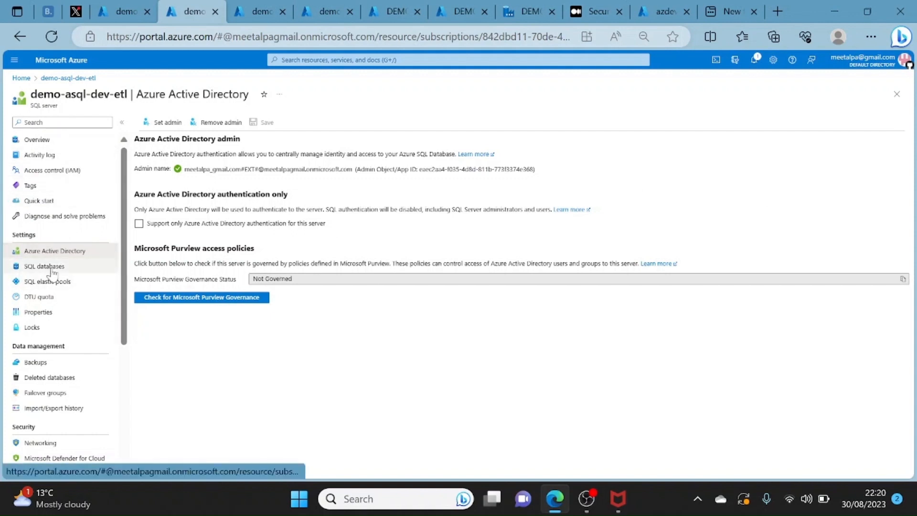
- Open the query editor of the DEMO-ASQL-DEV-ETL database and review the managed identity access script in the Medium article
{"action": "left_click", "coordinate": [60, 267]}
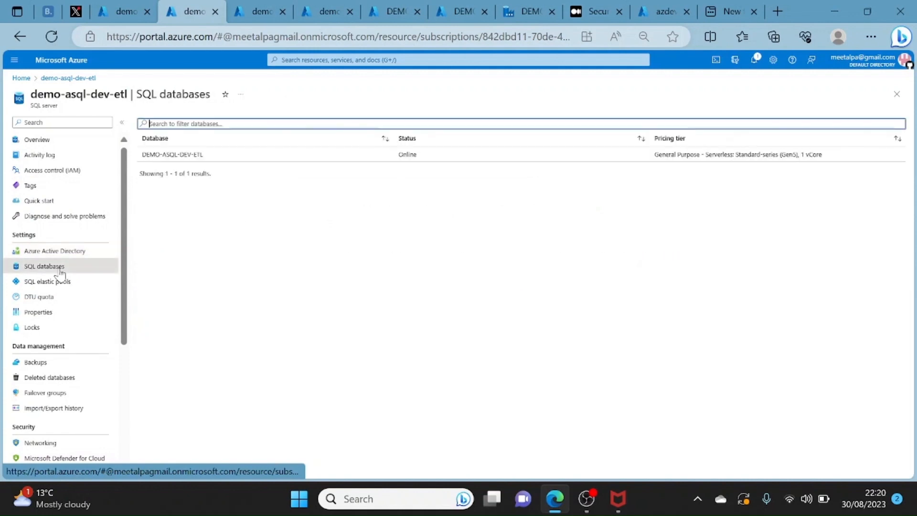
{"action": "left_click", "coordinate": [191, 156]}
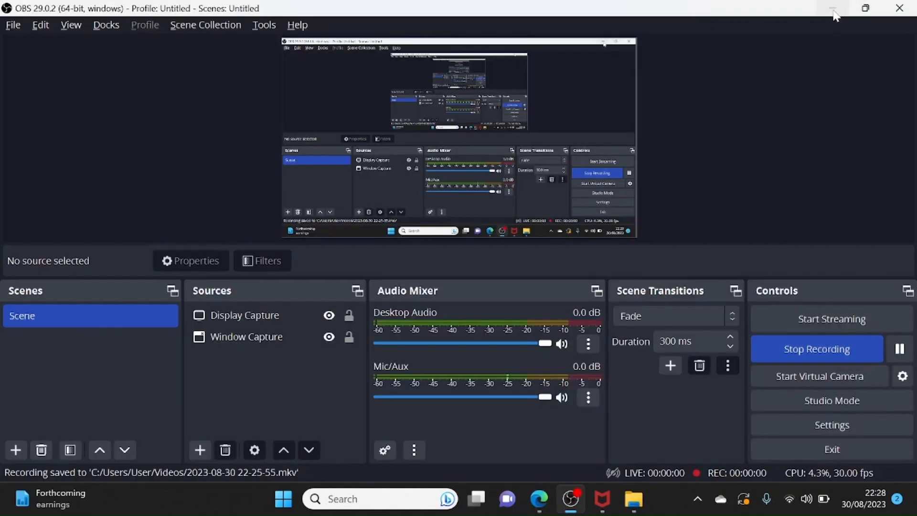
{"action": "left_click", "coordinate": [834, 13]}
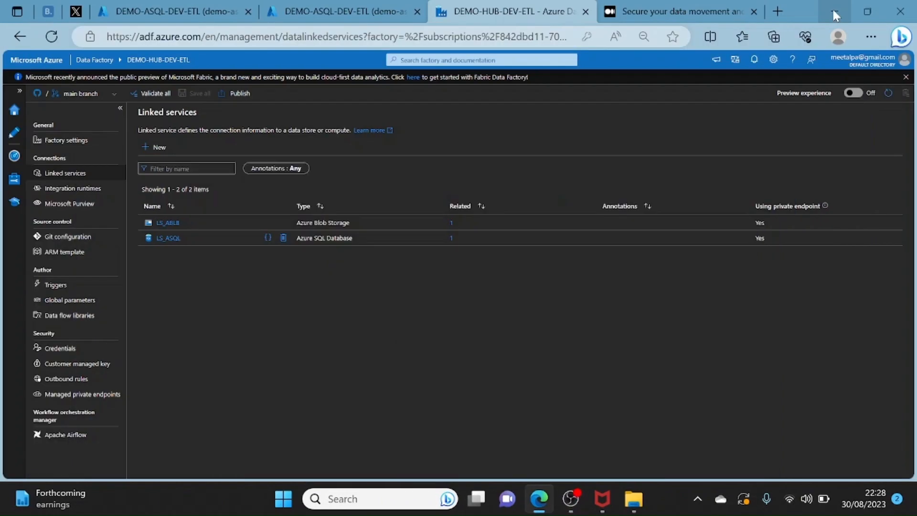
{"action": "left_click", "coordinate": [167, 6]}
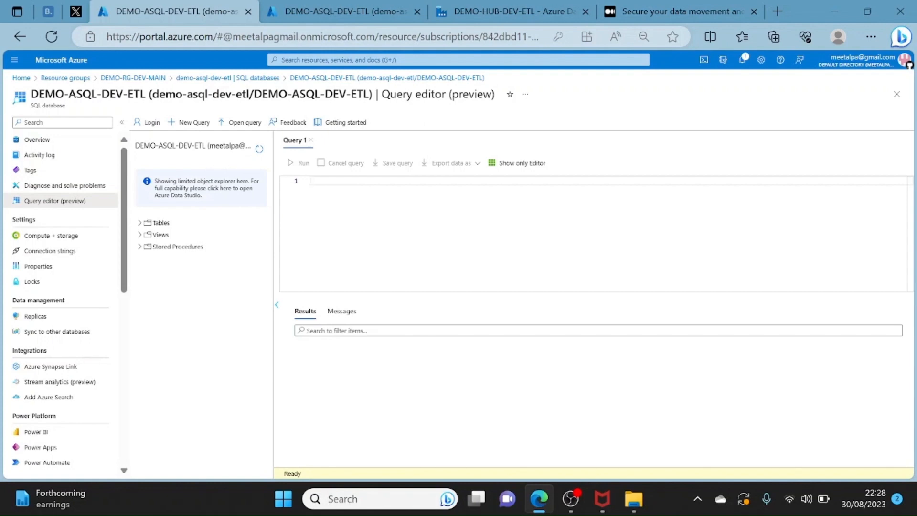
{"action": "left_click", "coordinate": [628, 7]}
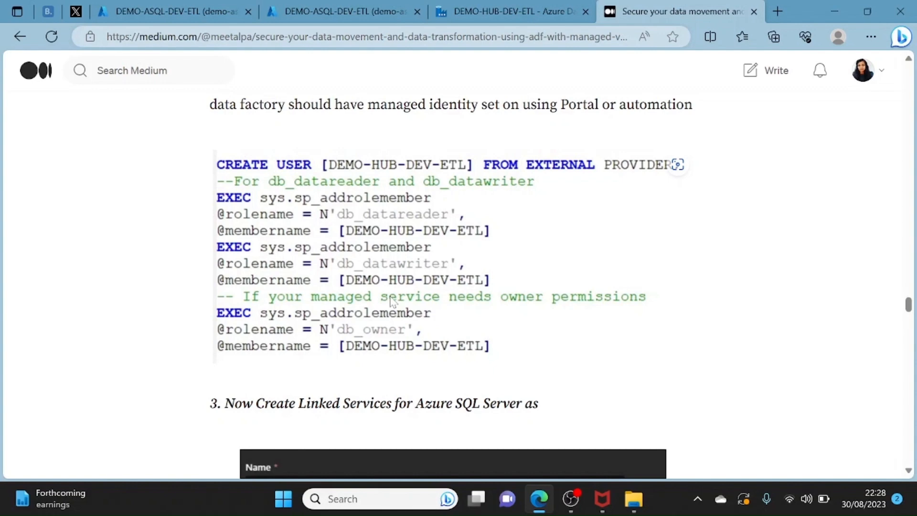
{"action": "left_click", "coordinate": [197, 10]}
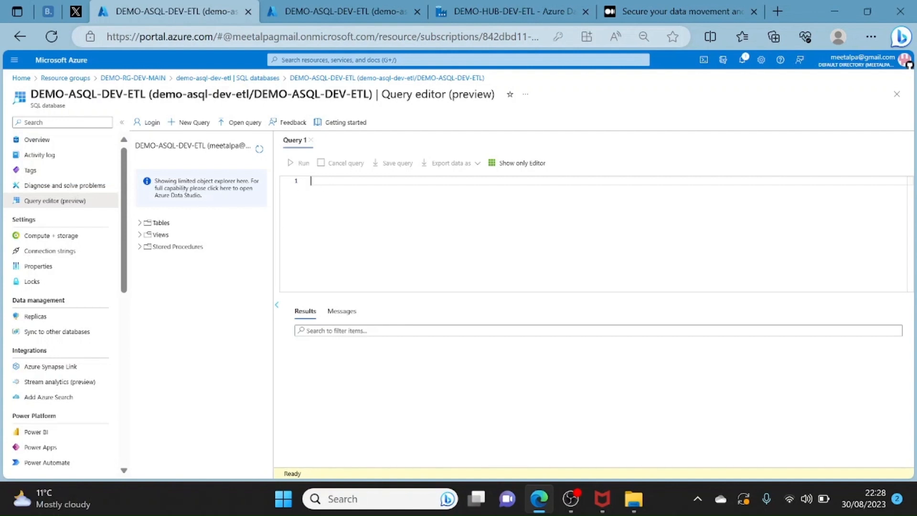
- In the DEMO-HUB-DEV-ETL data factory, review the linked service LS_ASQL, test its connection and close it without changes
{"action": "left_click", "coordinate": [390, 8]}
{"action": "left_click", "coordinate": [512, 12]}
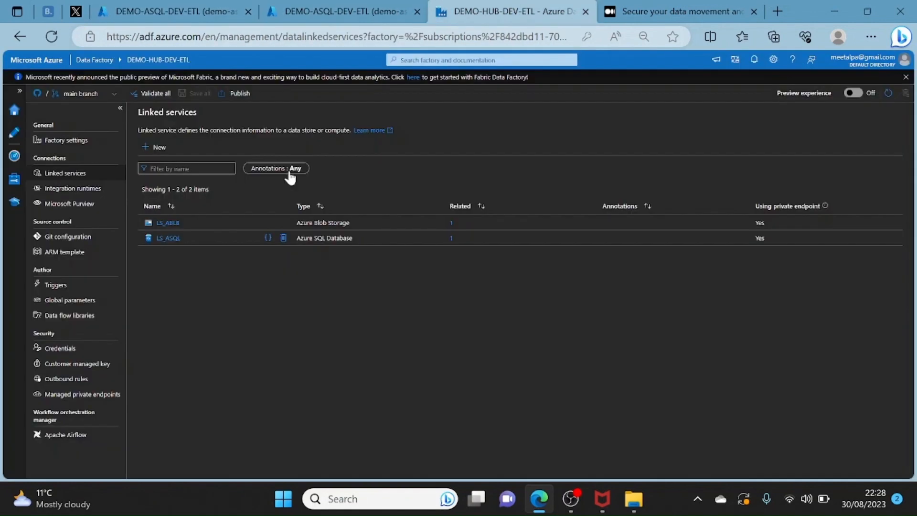
{"action": "left_click", "coordinate": [173, 238]}
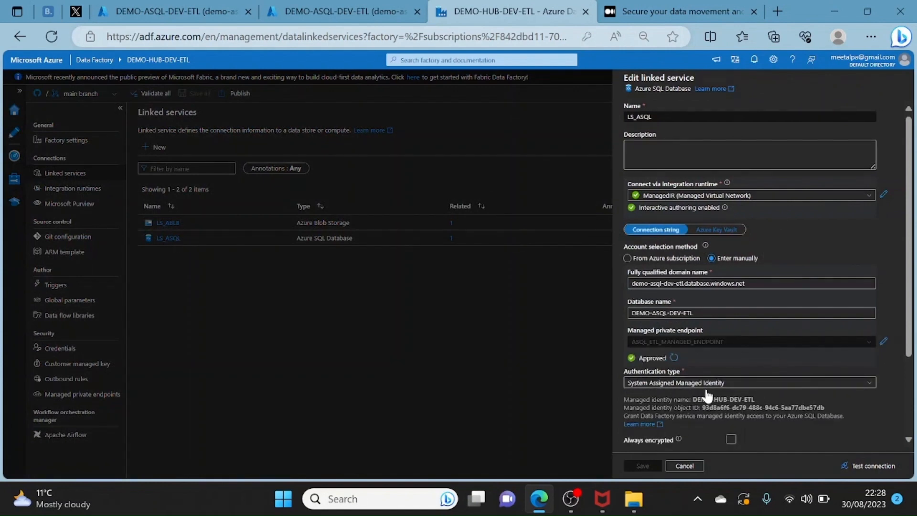
{"action": "left_click", "coordinate": [858, 470]}
{"action": "left_click", "coordinate": [684, 466]}
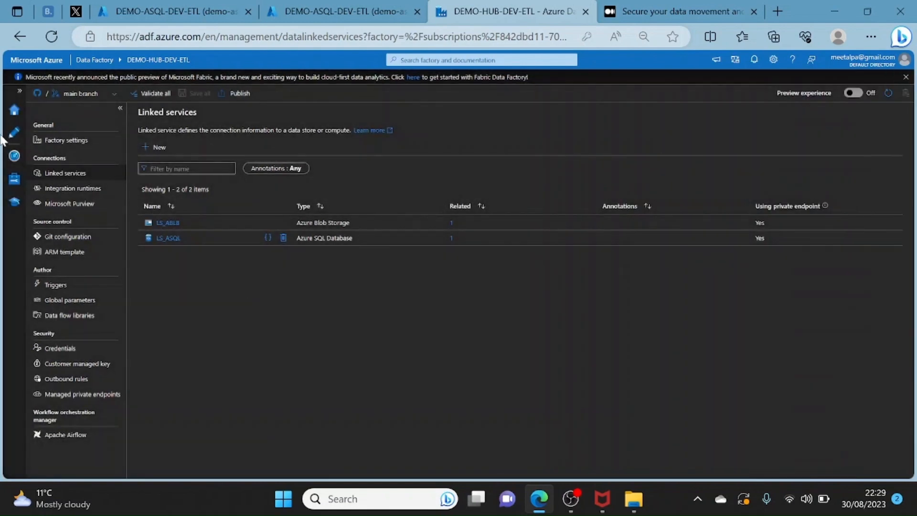
- Open the pipeline MOVE001 for authoring and select its Copy data activity
{"action": "left_click", "coordinate": [13, 134]}
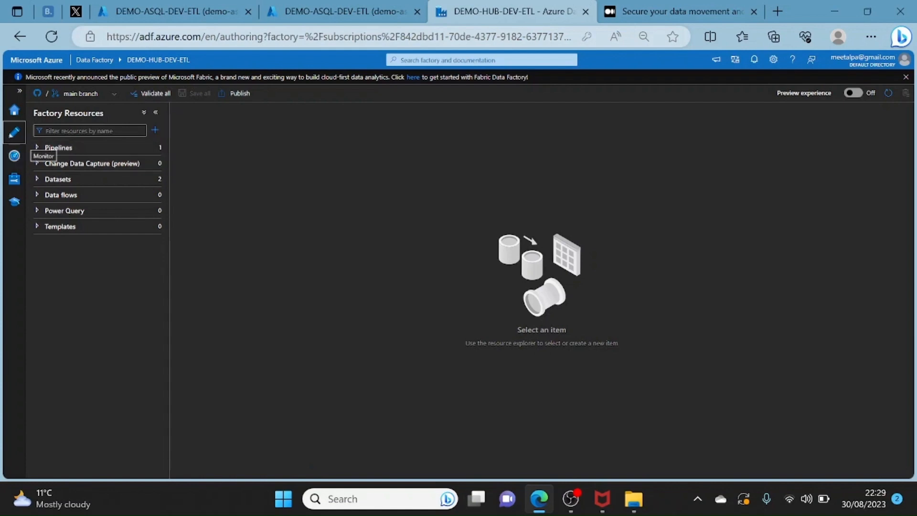
{"action": "left_click", "coordinate": [37, 147]}
{"action": "left_click", "coordinate": [69, 164]}
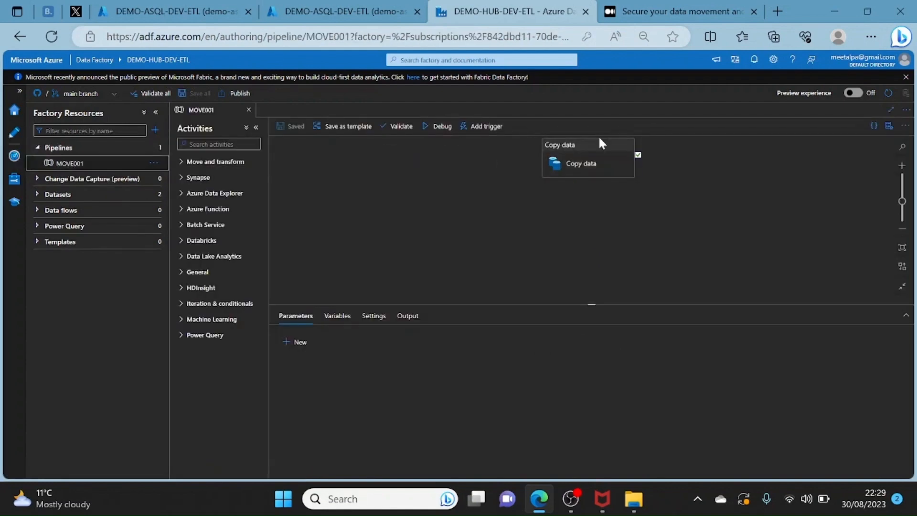
{"action": "left_click", "coordinate": [586, 159]}
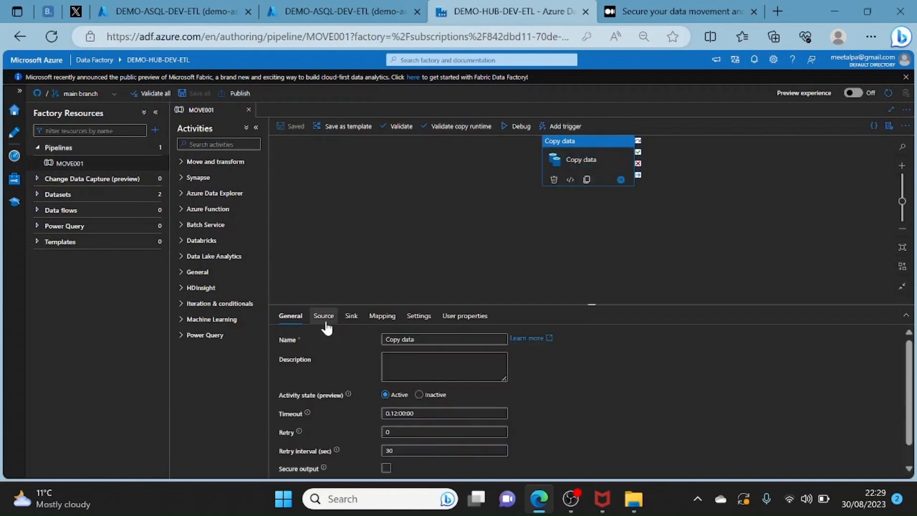
- Review the Copy data activity's source, opening the dataset DS_ABLB to check its linked service and file path
{"action": "left_click", "coordinate": [324, 317]}
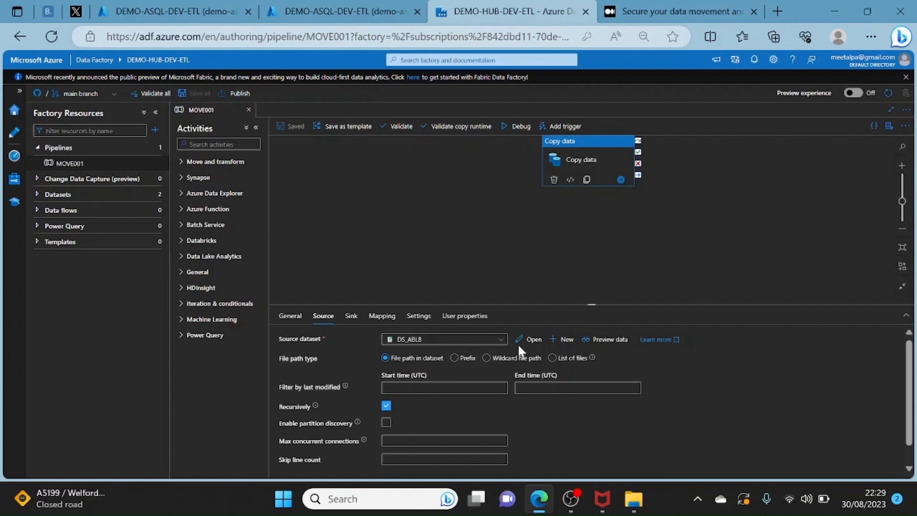
{"action": "left_click", "coordinate": [534, 339]}
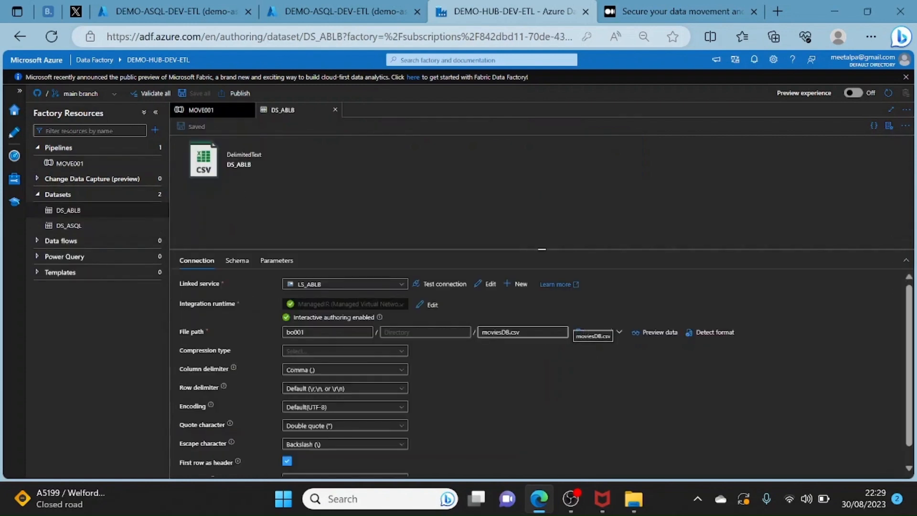
{"action": "double_click", "coordinate": [296, 332]}
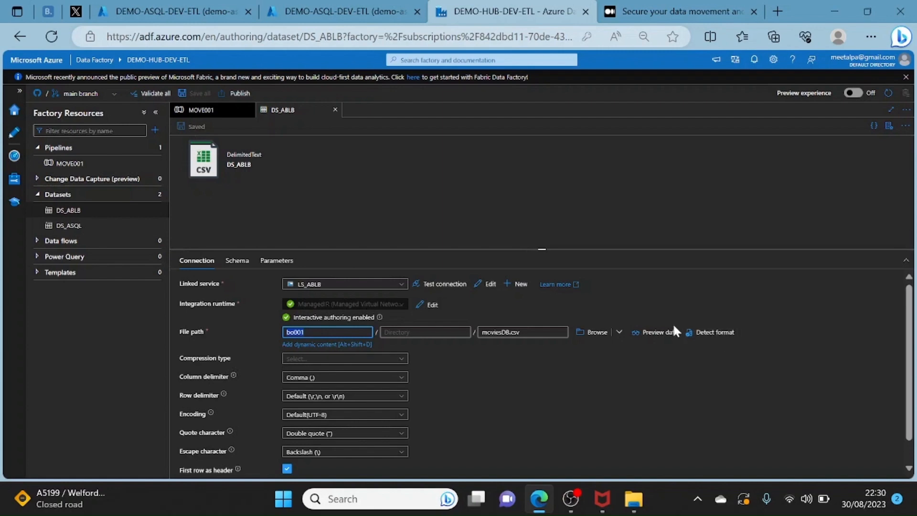
{"action": "left_click", "coordinate": [335, 110]}
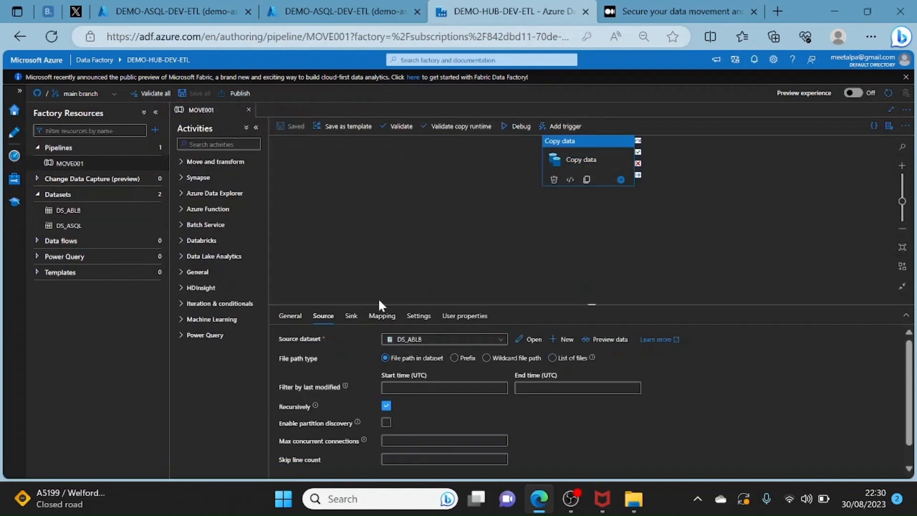
- Review the Copy data activity's sink, opening the dataset DS_ASQL to check its table name and schema
{"action": "left_click", "coordinate": [352, 317]}
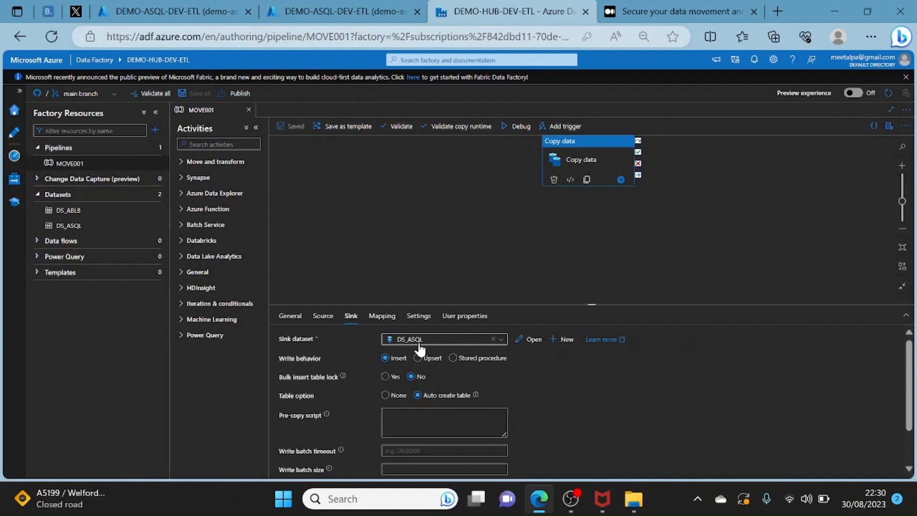
{"action": "left_click", "coordinate": [533, 340]}
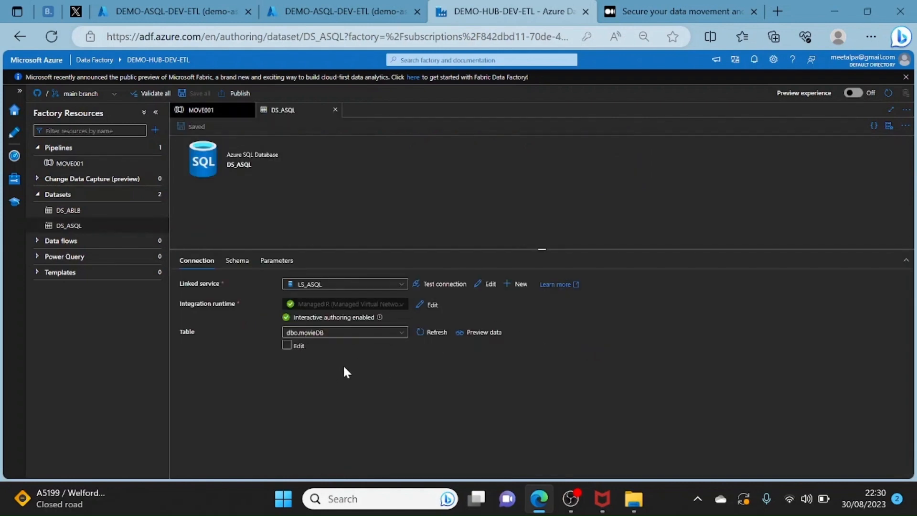
{"action": "left_click", "coordinate": [287, 346]}
{"action": "double_click", "coordinate": [430, 332]}
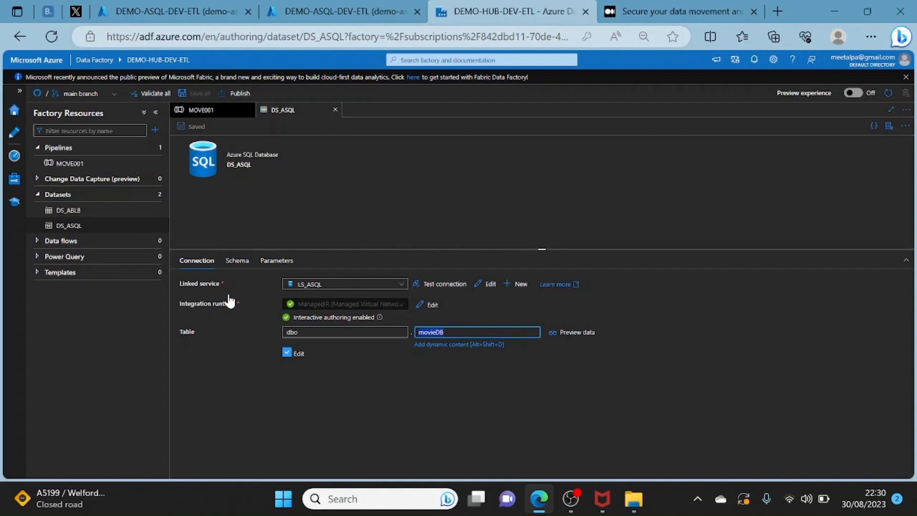
{"action": "left_click", "coordinate": [190, 264]}
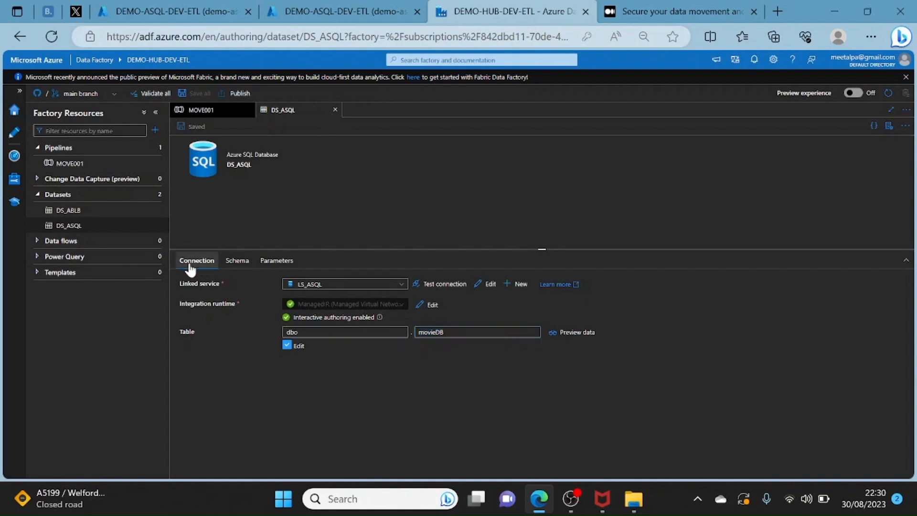
{"action": "left_click", "coordinate": [237, 262]}
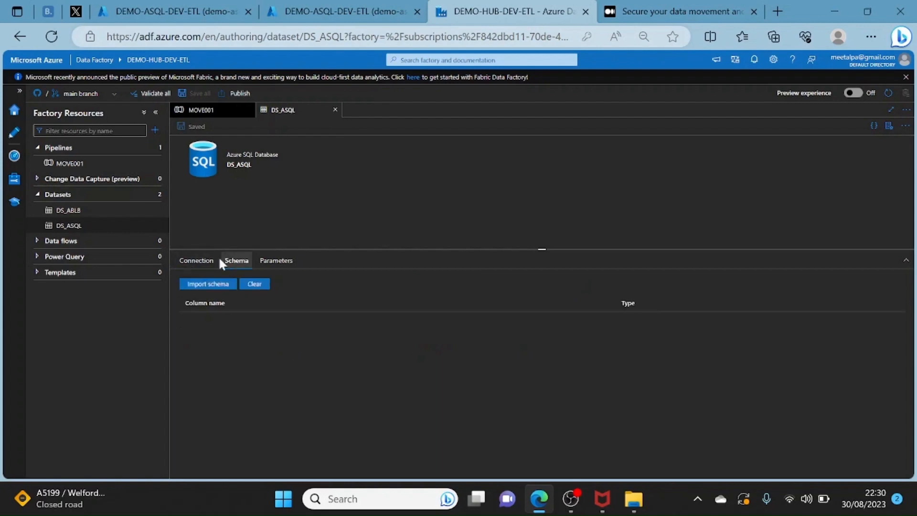
{"action": "left_click", "coordinate": [197, 262]}
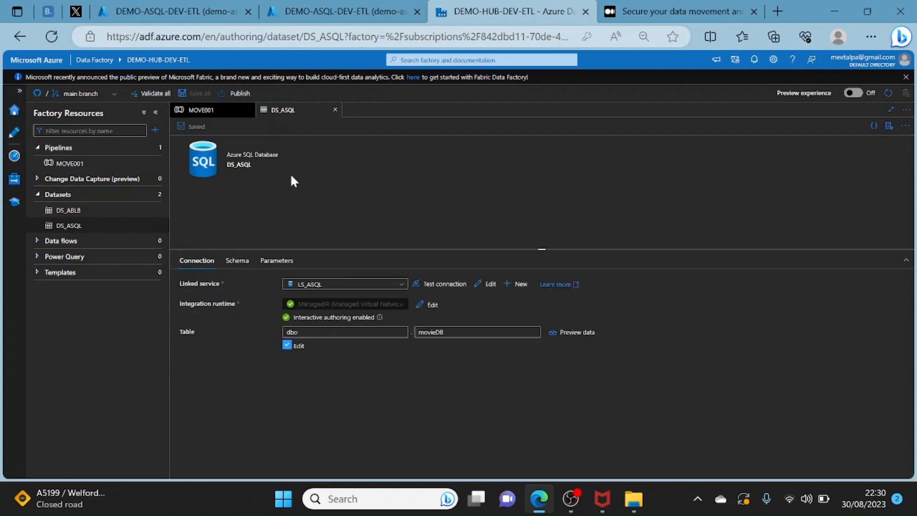
{"action": "left_click", "coordinate": [335, 109]}
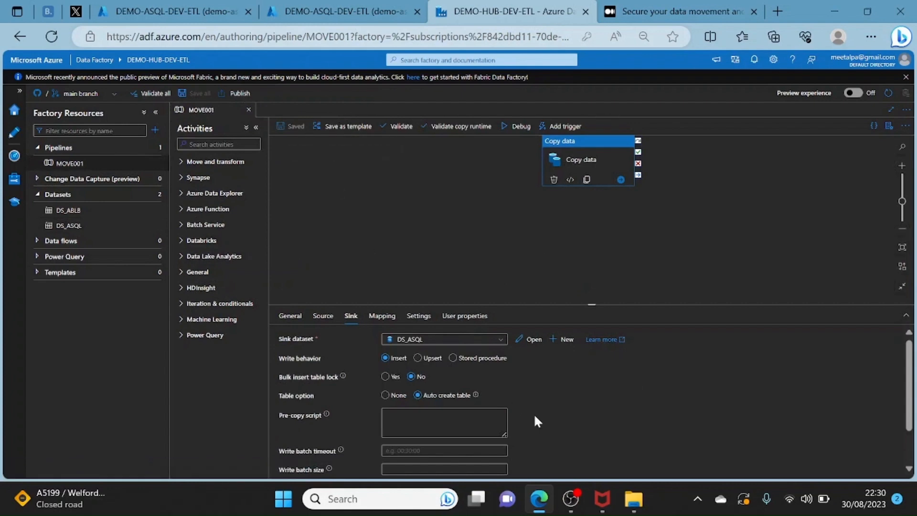
- Keep the sink's table option at Auto create table, run the pipeline MOVE001 in debug mode and refresh its run status
{"action": "left_click", "coordinate": [418, 395]}
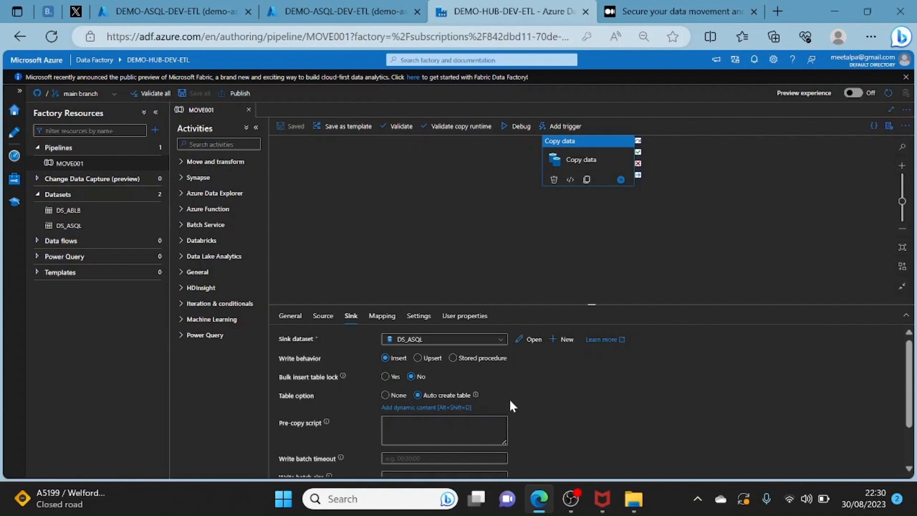
{"action": "left_click", "coordinate": [624, 189]}
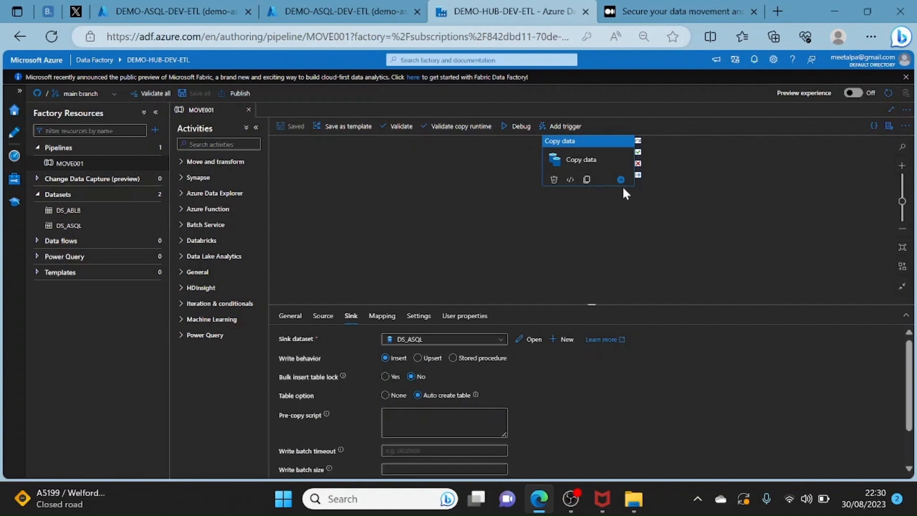
{"action": "left_click", "coordinate": [522, 127]}
{"action": "left_click", "coordinate": [435, 293]}
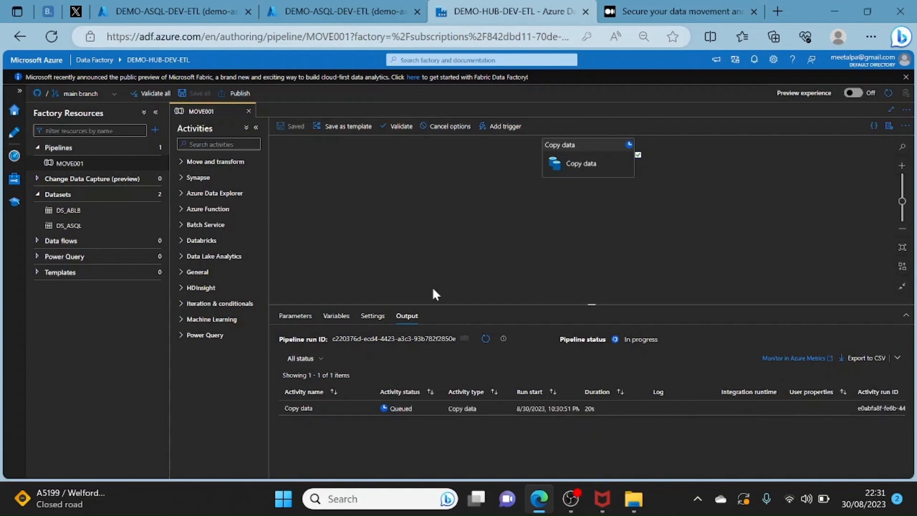
{"action": "left_click", "coordinate": [492, 342]}
{"action": "left_click_drag", "start_coordinate": [595, 306], "coordinate": [583, 234]}
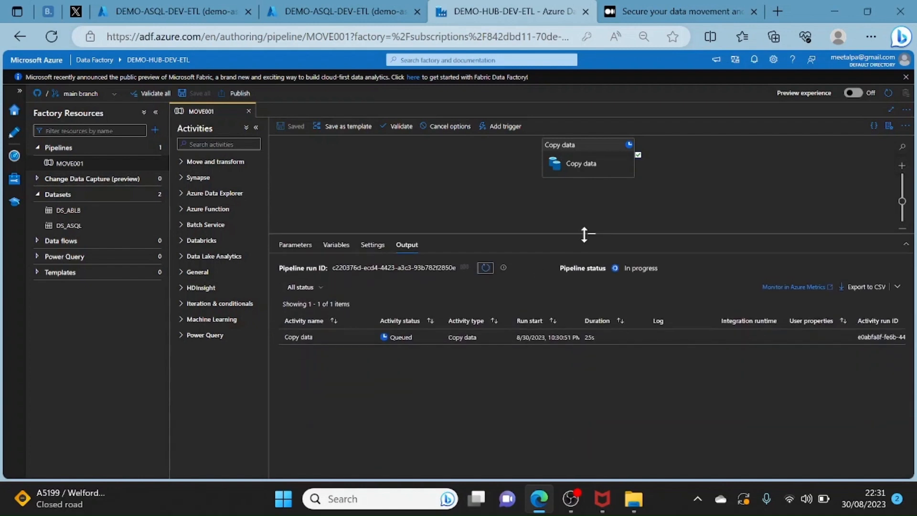
{"action": "right_click", "coordinate": [586, 157]}
{"action": "left_click", "coordinate": [377, 194]}
- Examine the GitHub source code reference and conclusion in the Medium article, and return to the data factory's pipeline run
{"action": "left_click", "coordinate": [659, 11]}
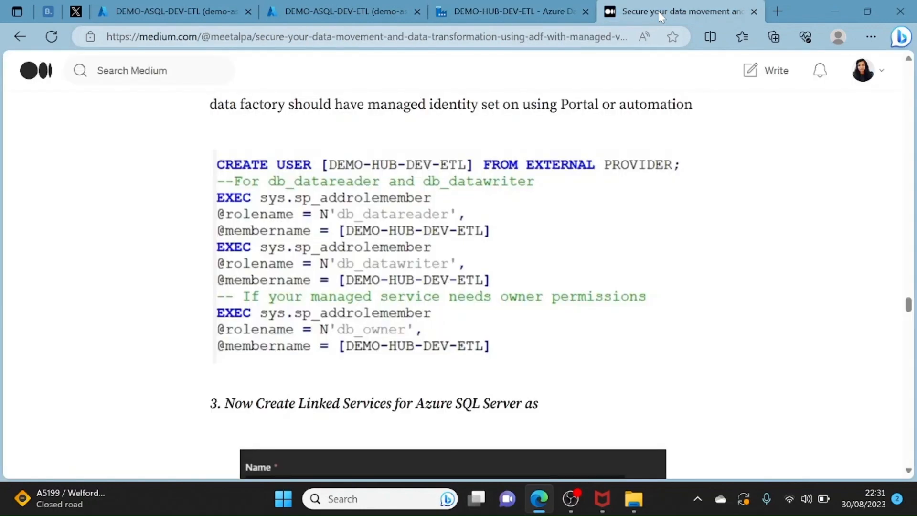
{"action": "left_click_drag", "start_coordinate": [910, 306], "coordinate": [910, 359]}
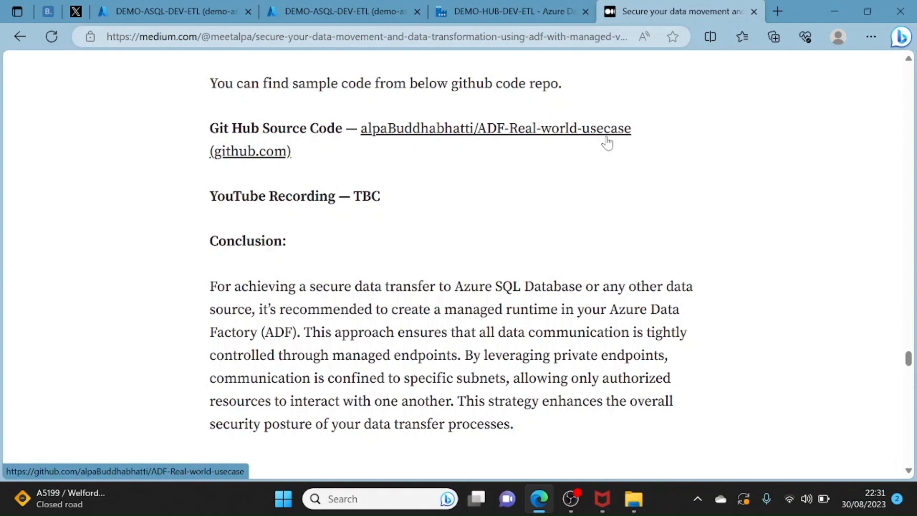
{"action": "left_click", "coordinate": [503, 10]}
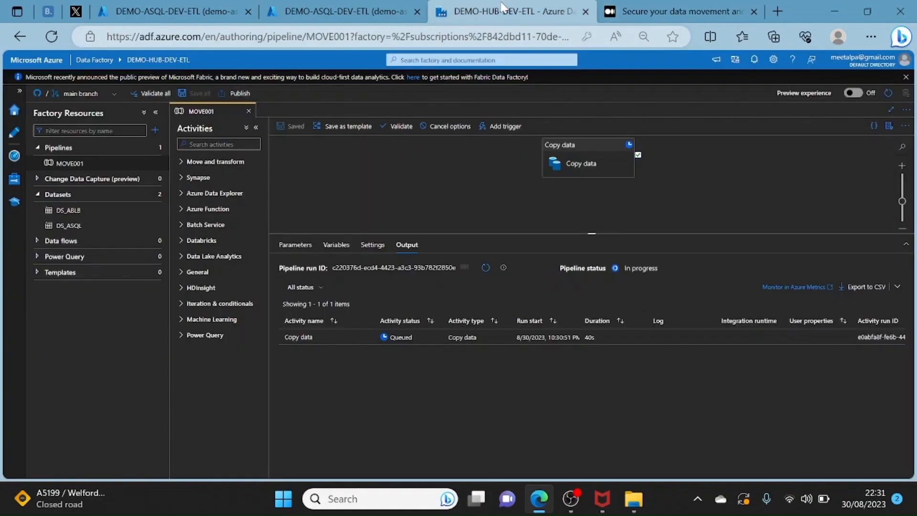
- Refresh the activity status of the MOVE001 debug run repeatedly and check it in the monitored pipeline runs
{"action": "left_click", "coordinate": [485, 268]}
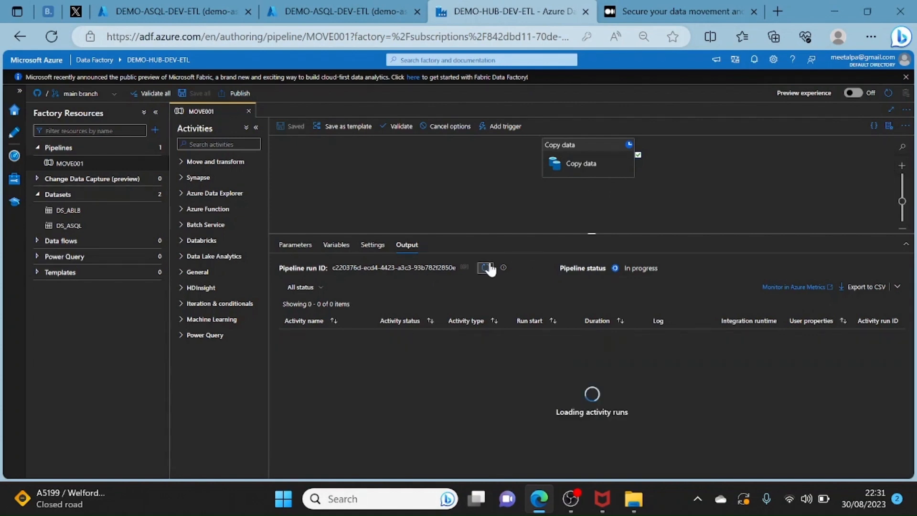
{"action": "left_click", "coordinate": [485, 268]}
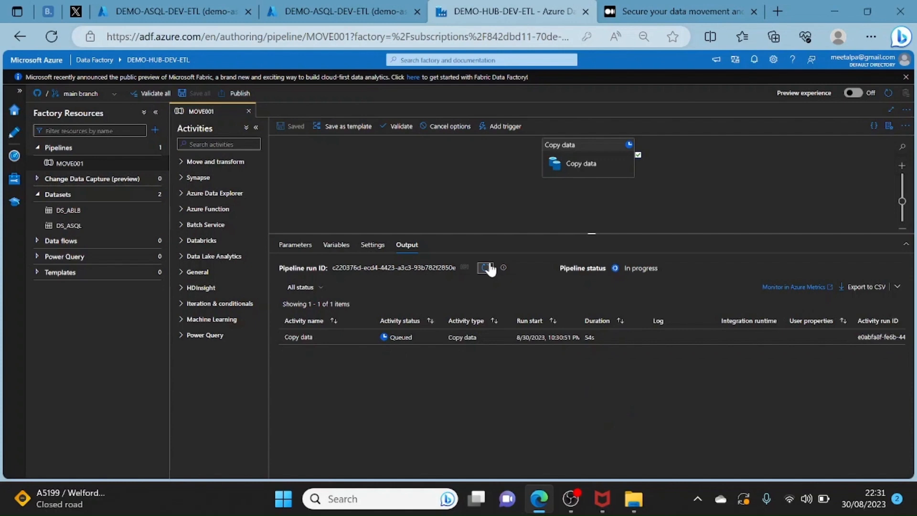
{"action": "left_click", "coordinate": [487, 268]}
{"action": "left_click", "coordinate": [487, 268]}
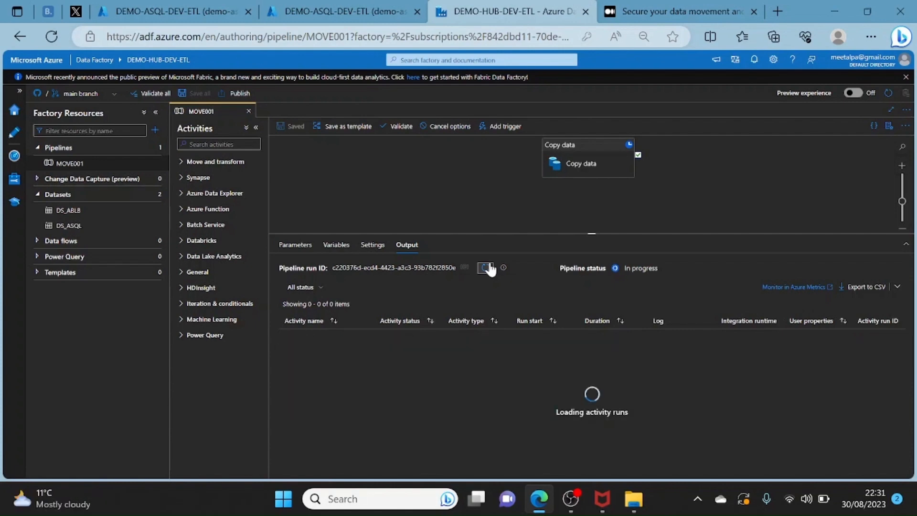
{"action": "left_click", "coordinate": [487, 268]}
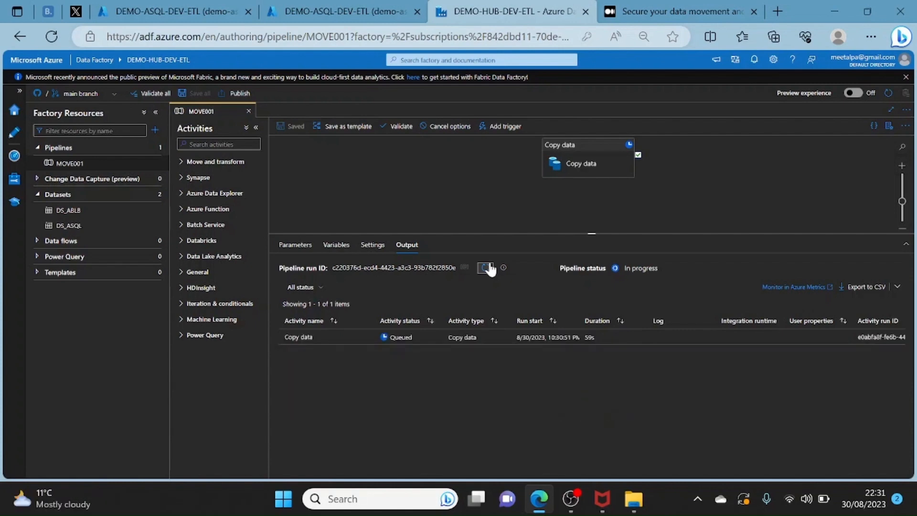
{"action": "left_click", "coordinate": [487, 268]}
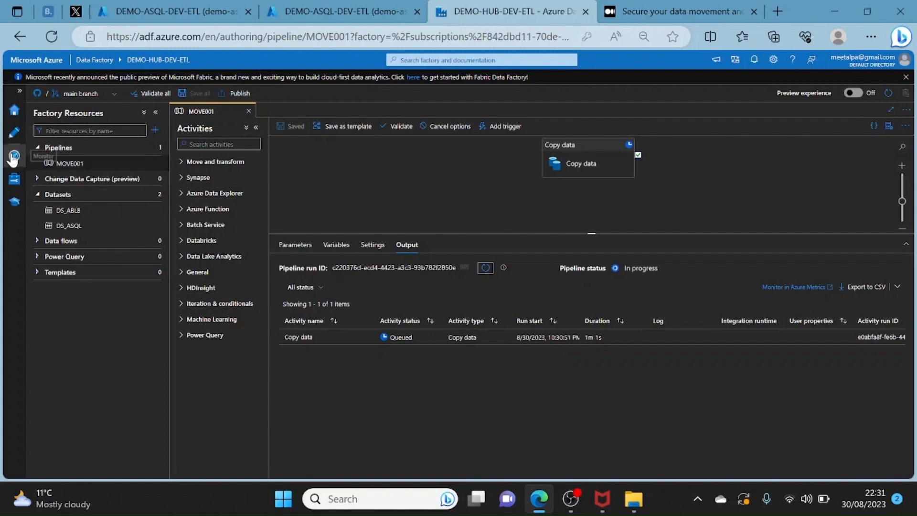
{"action": "left_click", "coordinate": [13, 157]}
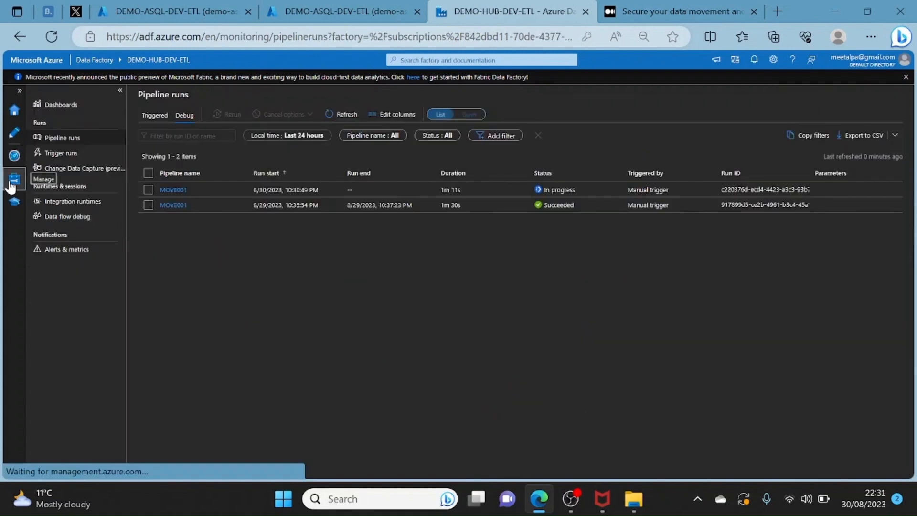
- Review the factory's linked services and integration runtimes, checking which linked services use ManagedIR
{"action": "left_click", "coordinate": [12, 184]}
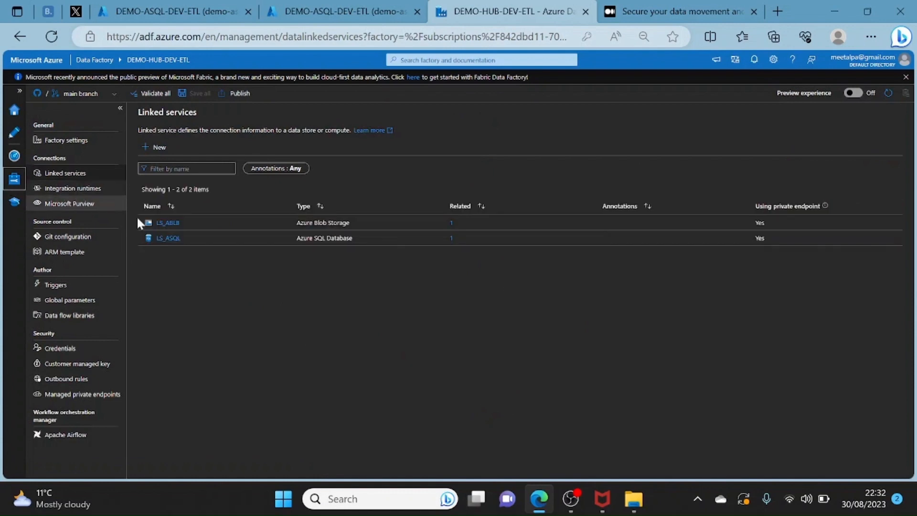
{"action": "left_click", "coordinate": [68, 191]}
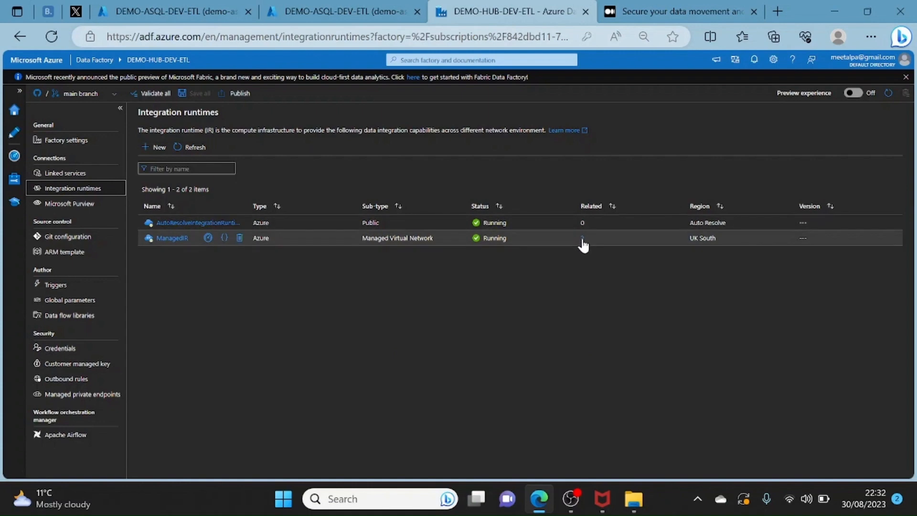
{"action": "left_click", "coordinate": [582, 238]}
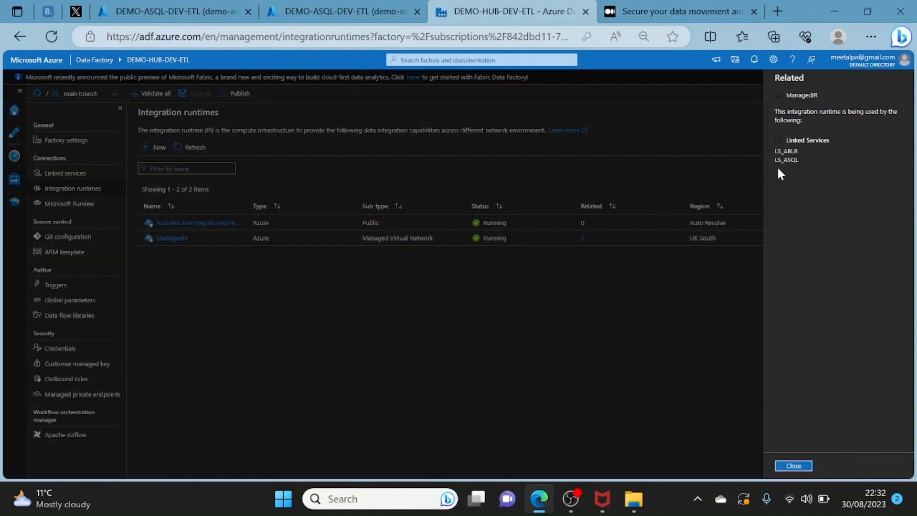
{"action": "left_click", "coordinate": [794, 467]}
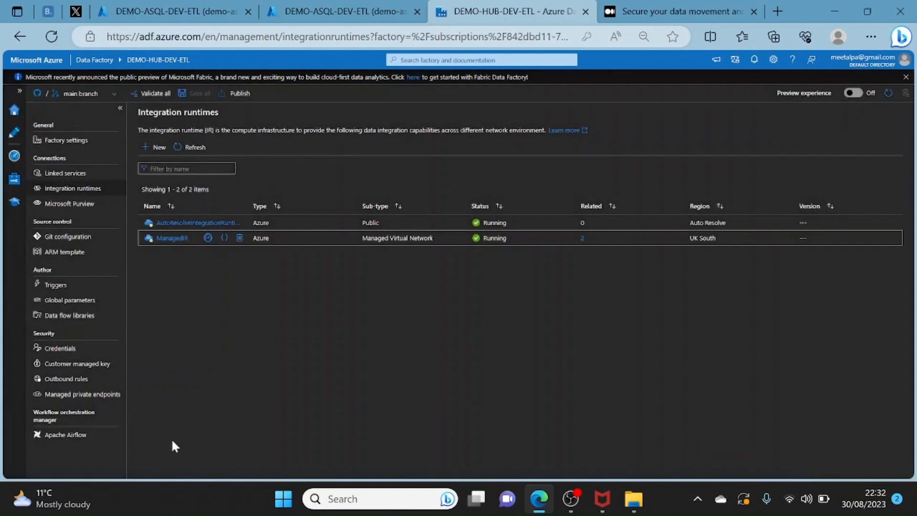
- Delete the pending managed private endpoint AzureBlobStorage439
{"action": "left_click", "coordinate": [98, 398]}
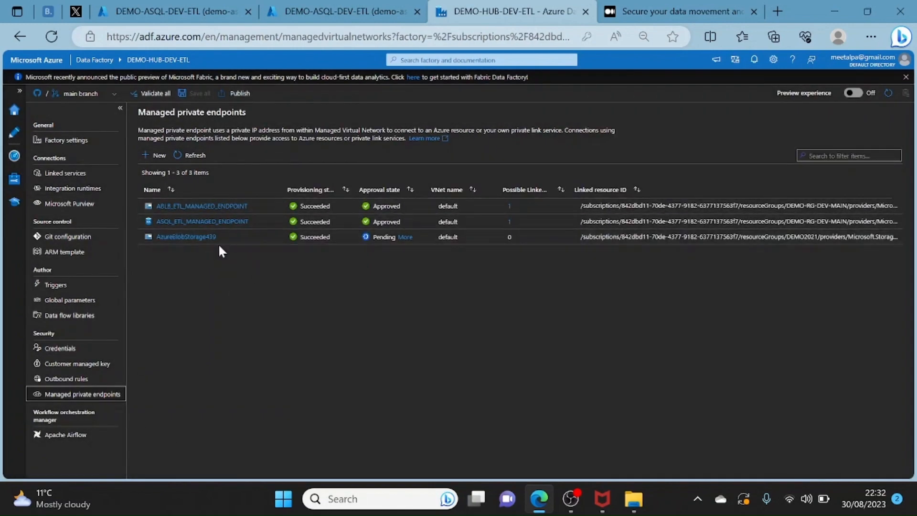
{"action": "left_click", "coordinate": [276, 237]}
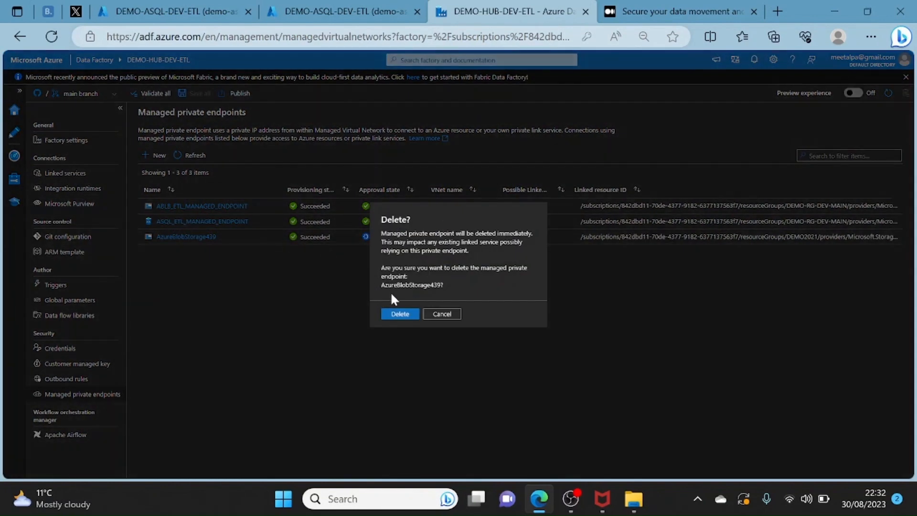
{"action": "left_click", "coordinate": [397, 314]}
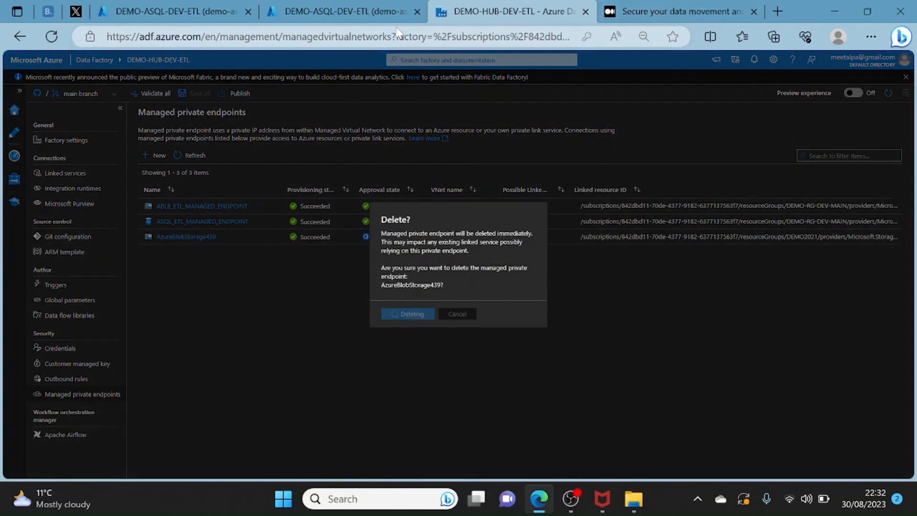
{"action": "left_click", "coordinate": [368, 14]}
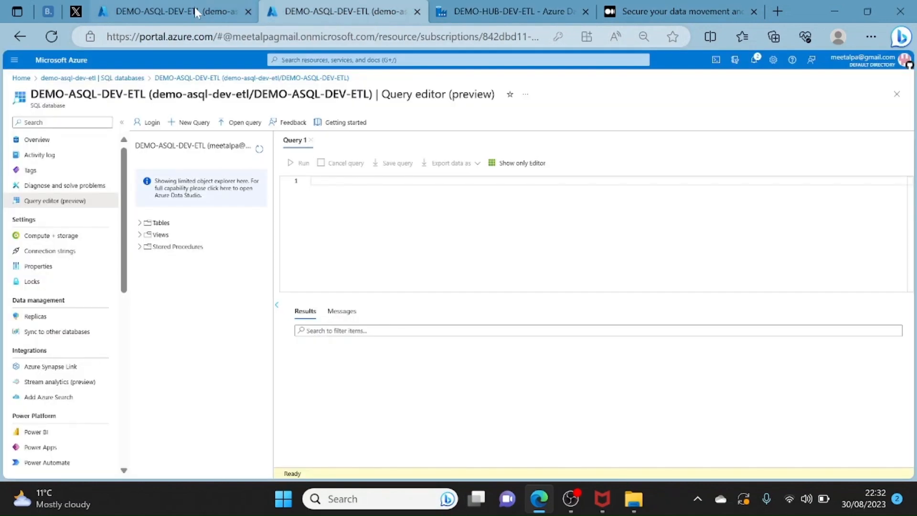
{"action": "left_click", "coordinate": [526, 13]}
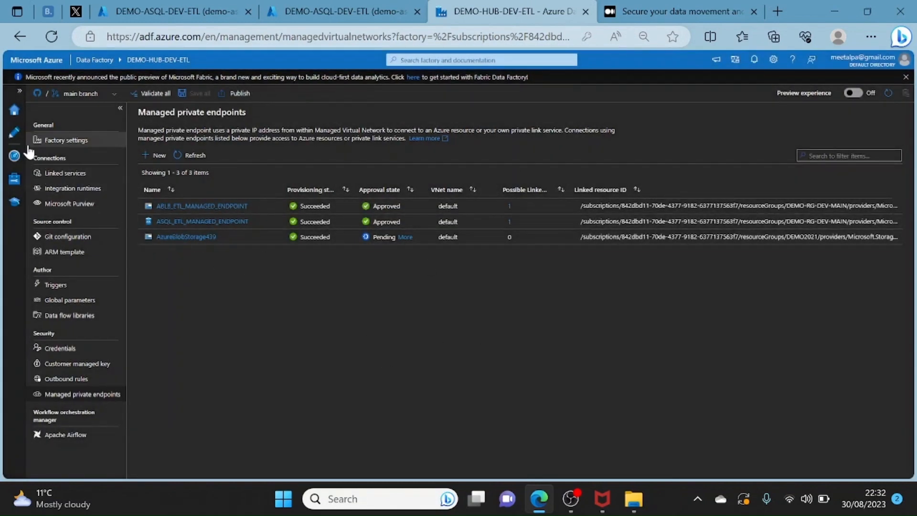
- Return to the MOVE001 pipeline, refresh its debug run output and enlarge the output area
{"action": "left_click", "coordinate": [15, 133]}
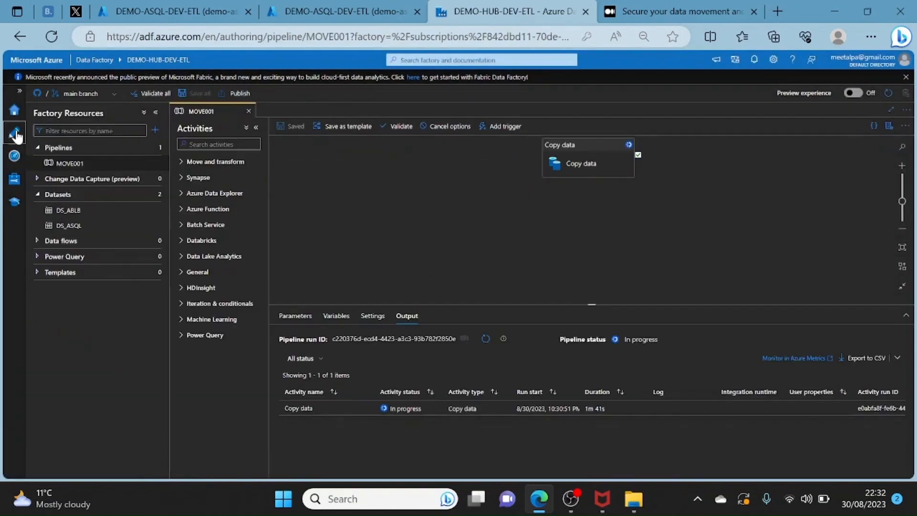
{"action": "left_click", "coordinate": [484, 345]}
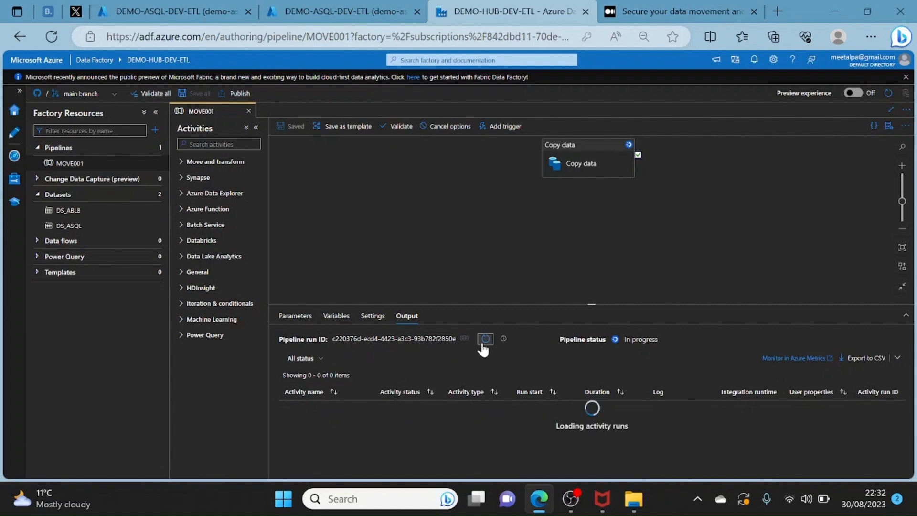
{"action": "left_click_drag", "start_coordinate": [592, 305], "coordinate": [596, 219]}
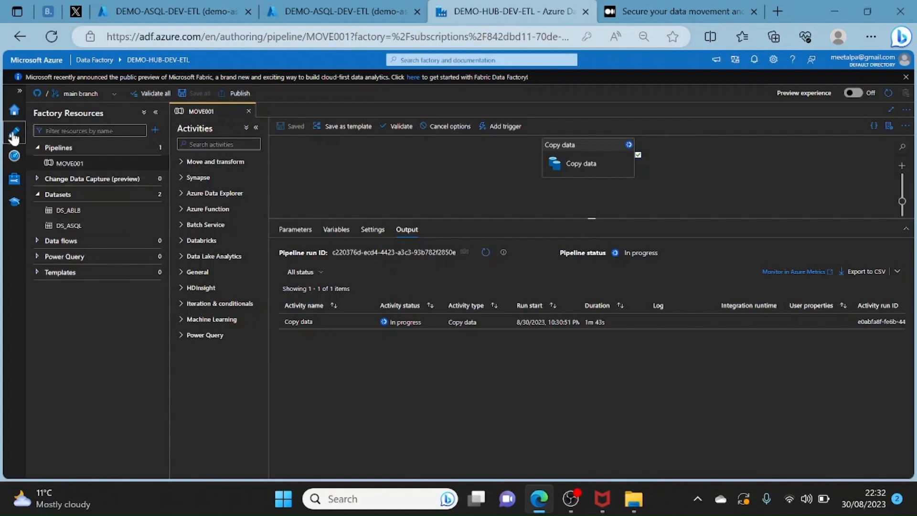
- Open the latest MOVE001 debug run in the monitored pipeline runs and check its Copy data activity details
{"action": "left_click", "coordinate": [14, 155]}
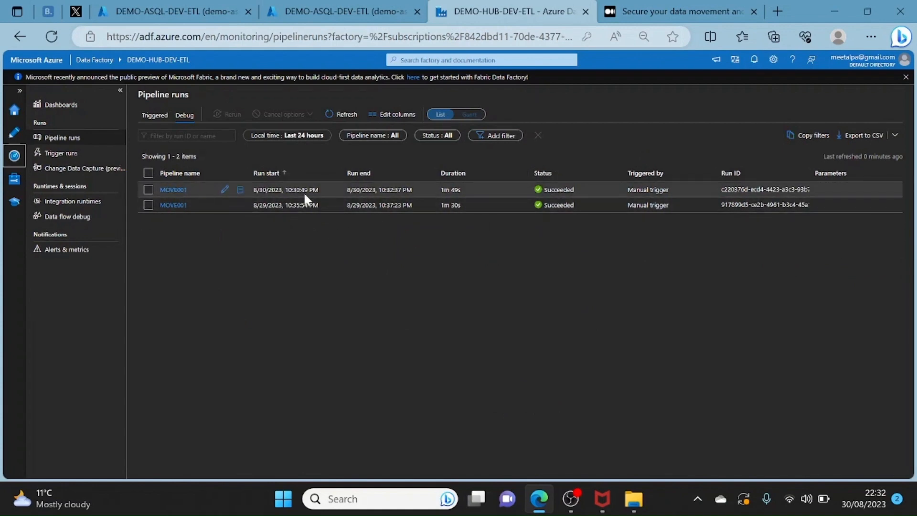
{"action": "left_click", "coordinate": [173, 190]}
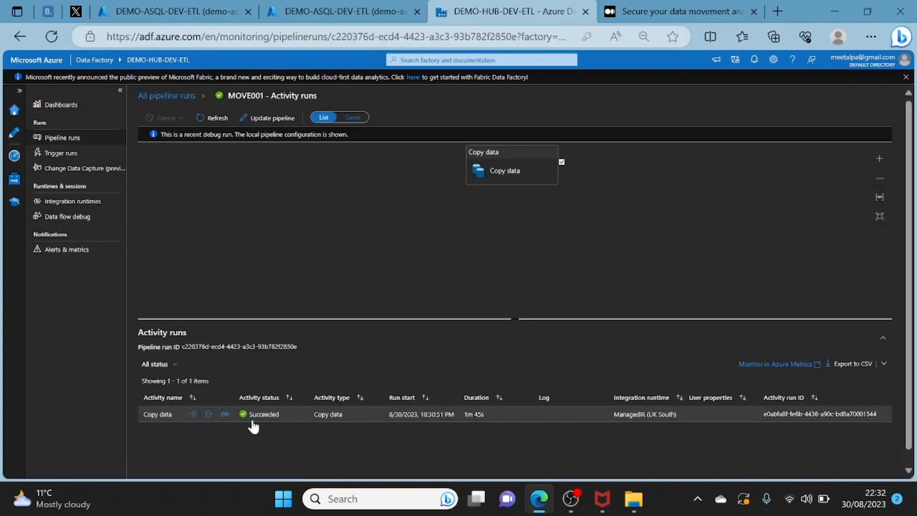
{"action": "left_click", "coordinate": [224, 414]}
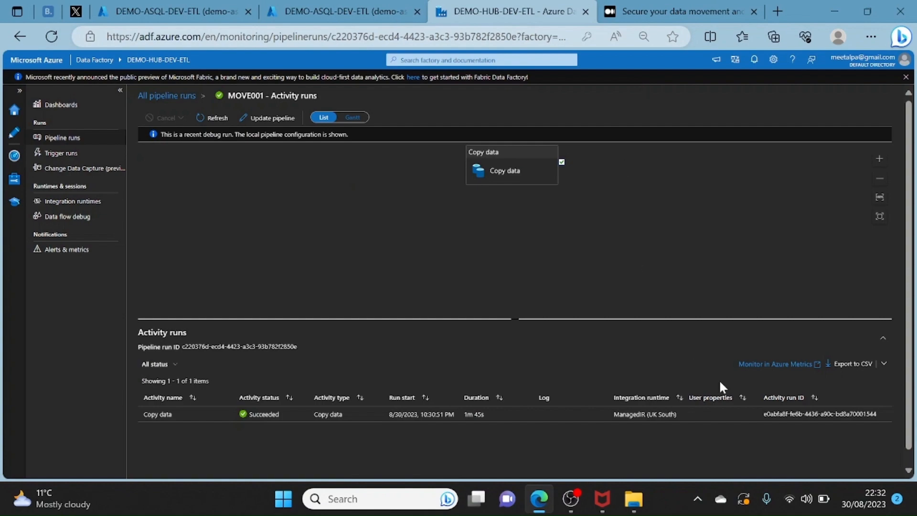
{"action": "mouse_move", "coordinate": [571, 499]}
{"action": "left_click", "coordinate": [589, 441]}
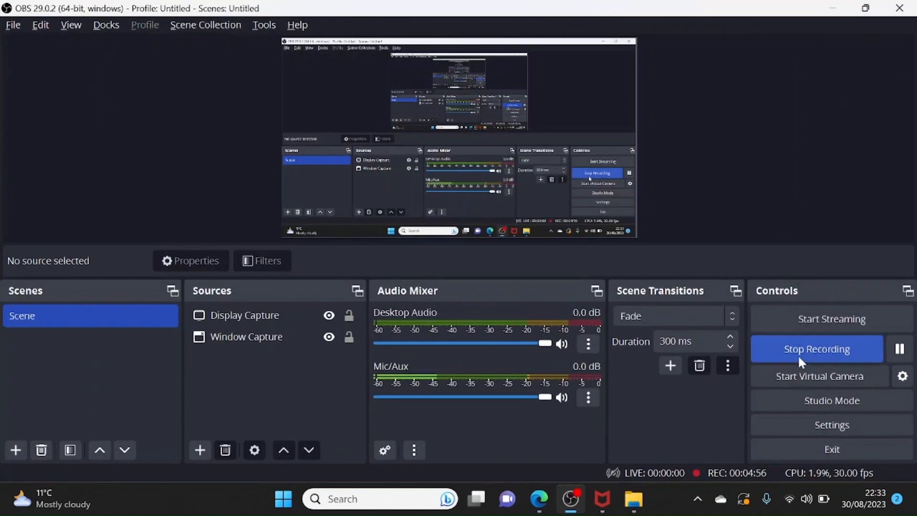